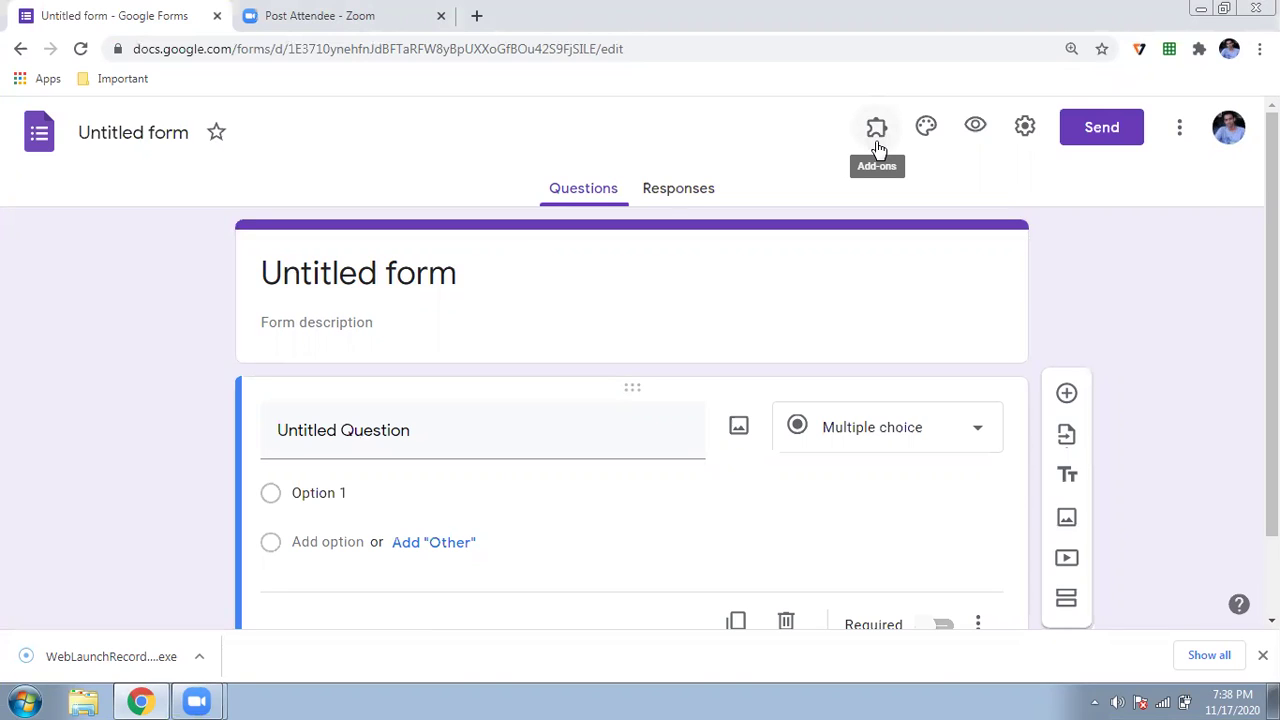
- Search the add-on marketplace for 'near' to find the Neartail add-on, then close it
{"action": "left_click", "coordinate": [1180, 136]}
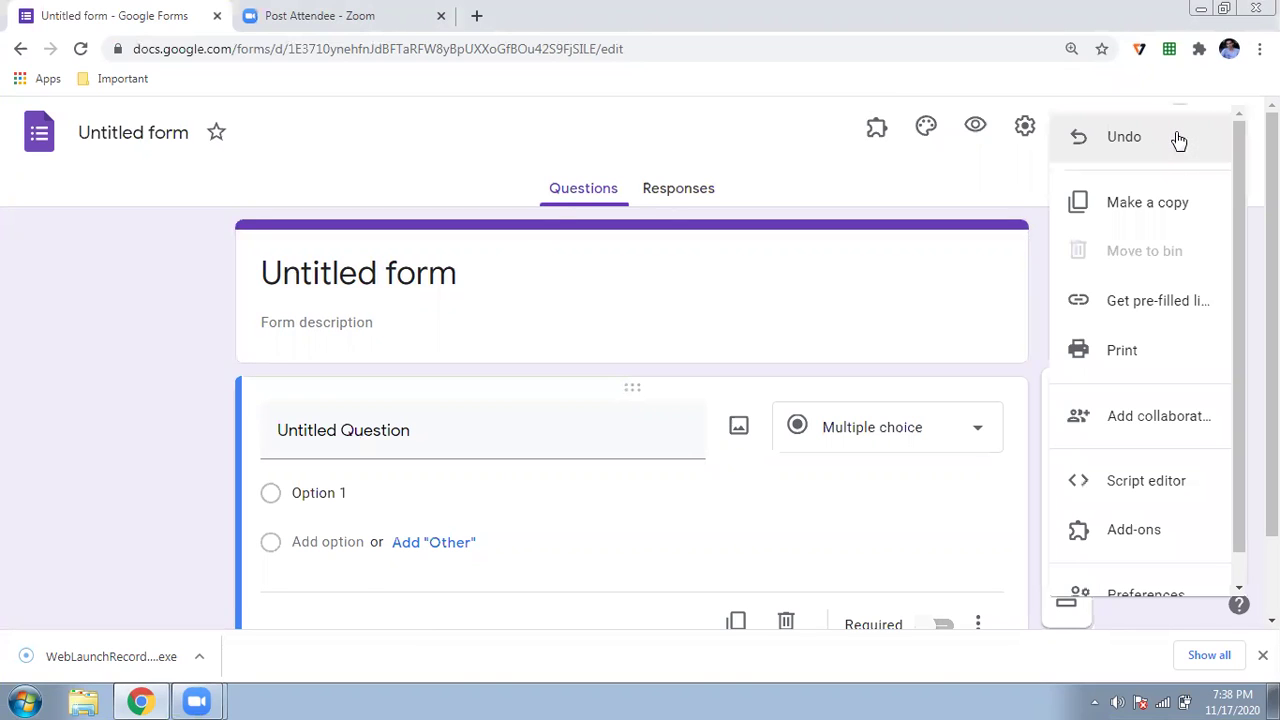
{"action": "double_click", "coordinate": [1155, 513]}
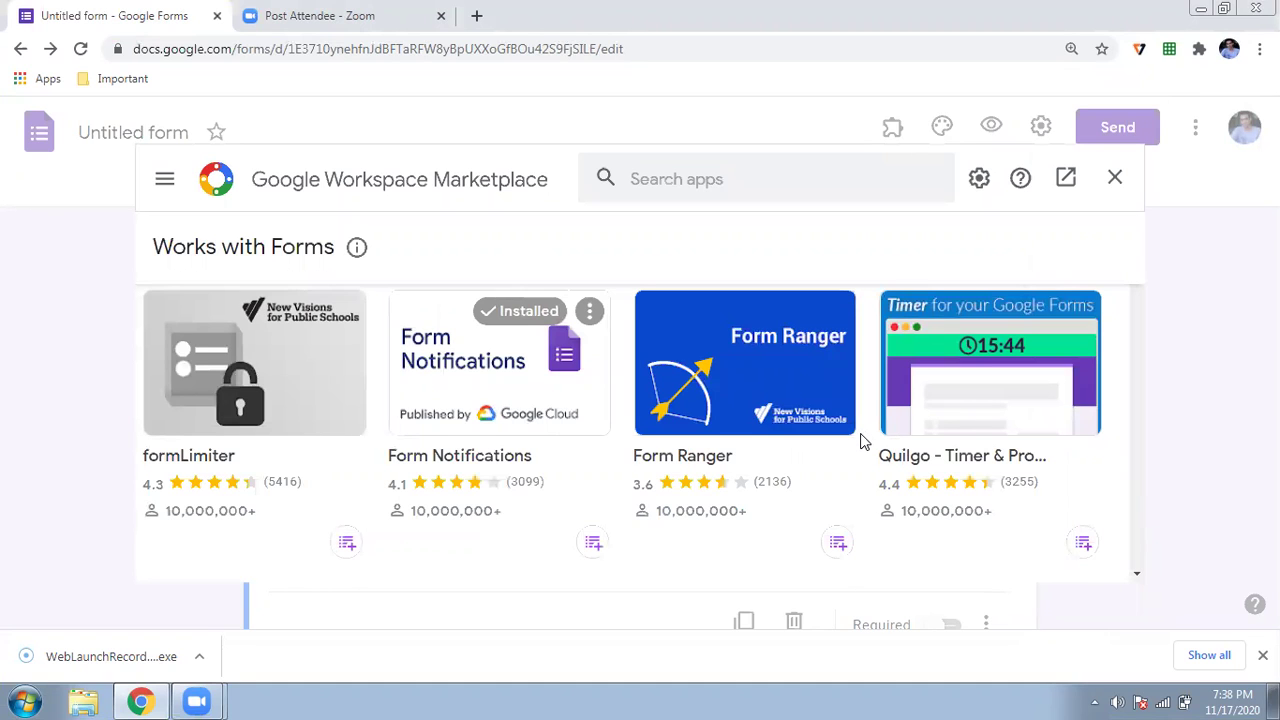
{"action": "scroll", "coordinate": [864, 442], "scroll_direction": "down", "scroll_amount": 3}
{"action": "scroll", "coordinate": [864, 442], "scroll_direction": "down", "scroll_amount": 3}
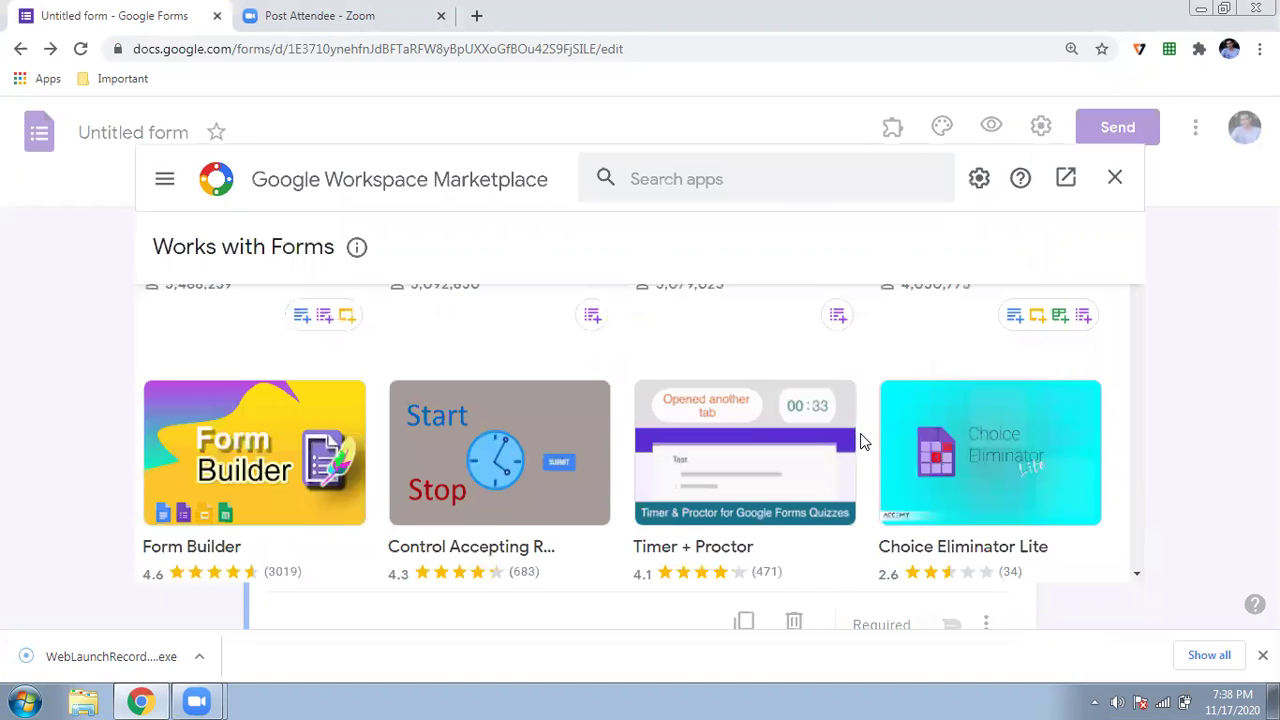
{"action": "left_click", "coordinate": [765, 189]}
{"action": "type", "text": "near"}
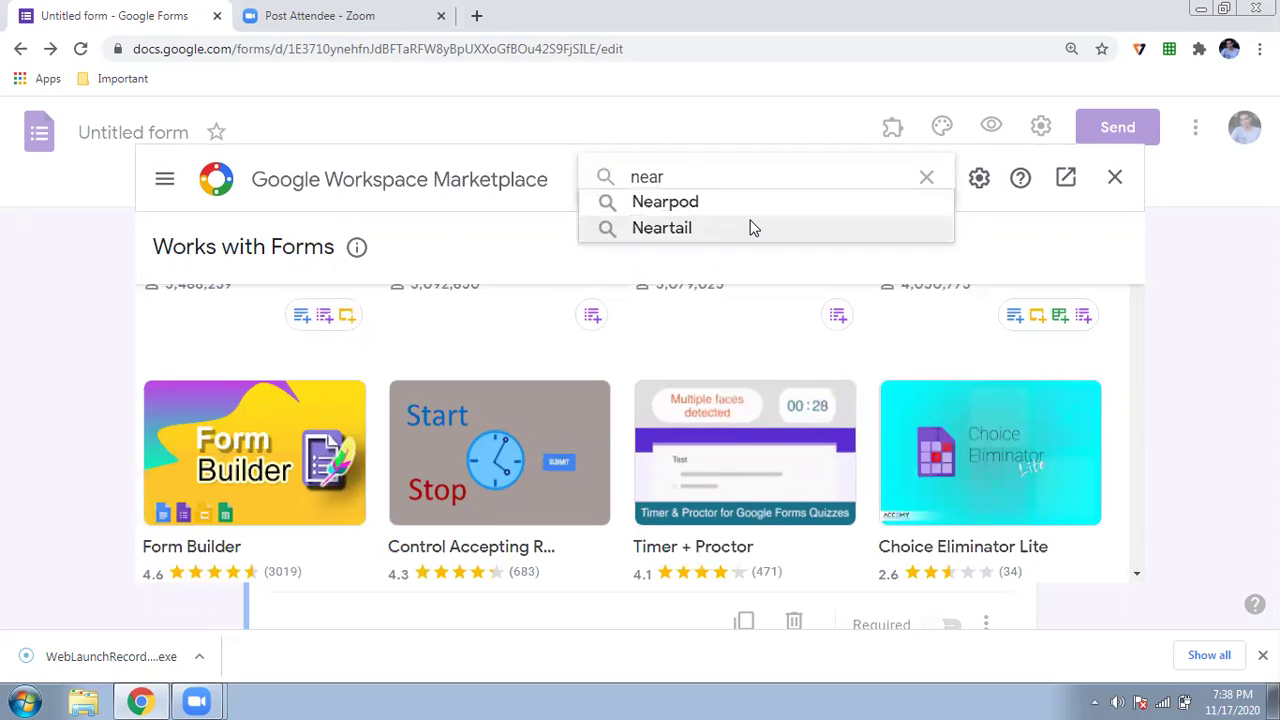
{"action": "left_click", "coordinate": [751, 227]}
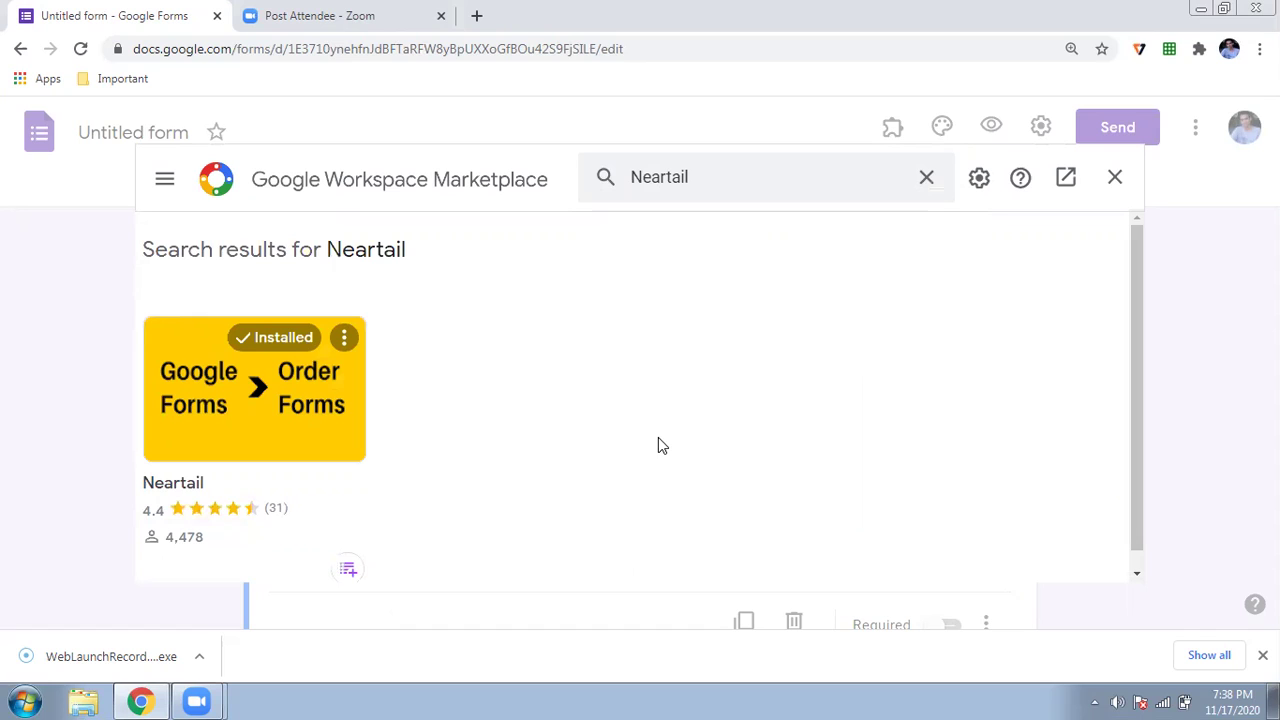
{"action": "left_click", "coordinate": [1116, 180]}
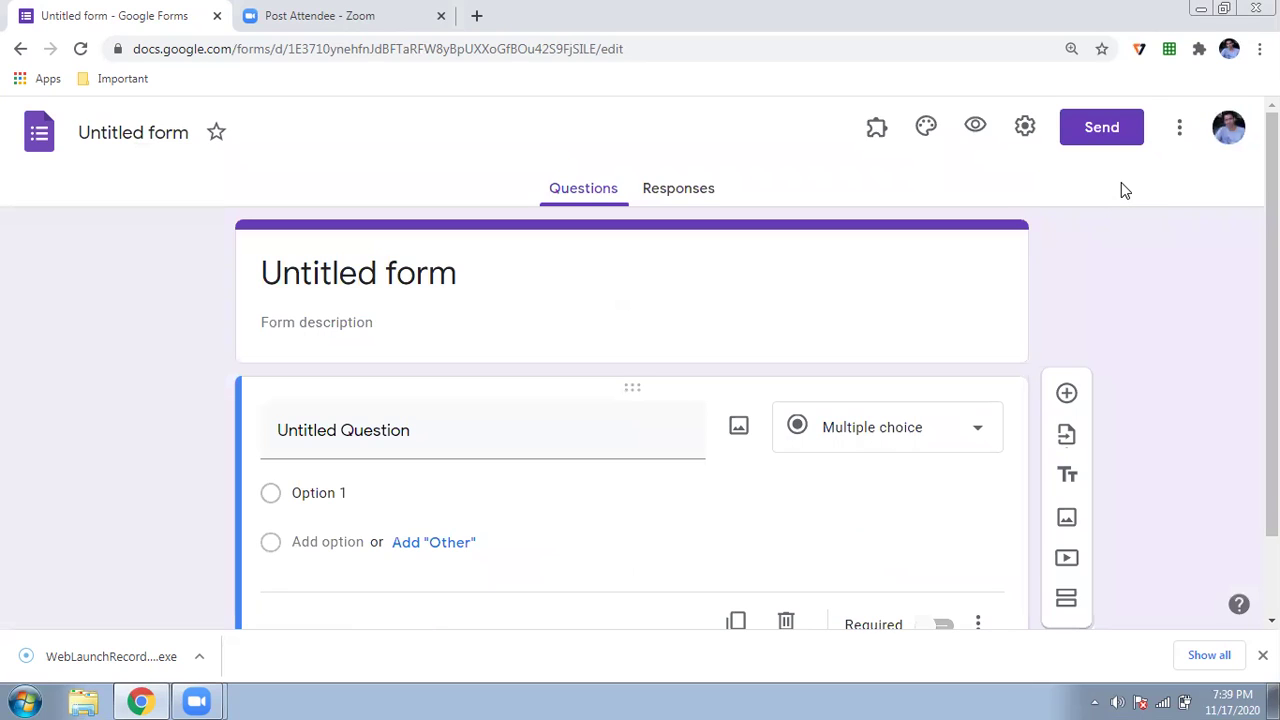
- Run Neartail's Create order form from installed add-ons and proceed to the template gallery
{"action": "left_click", "coordinate": [873, 133]}
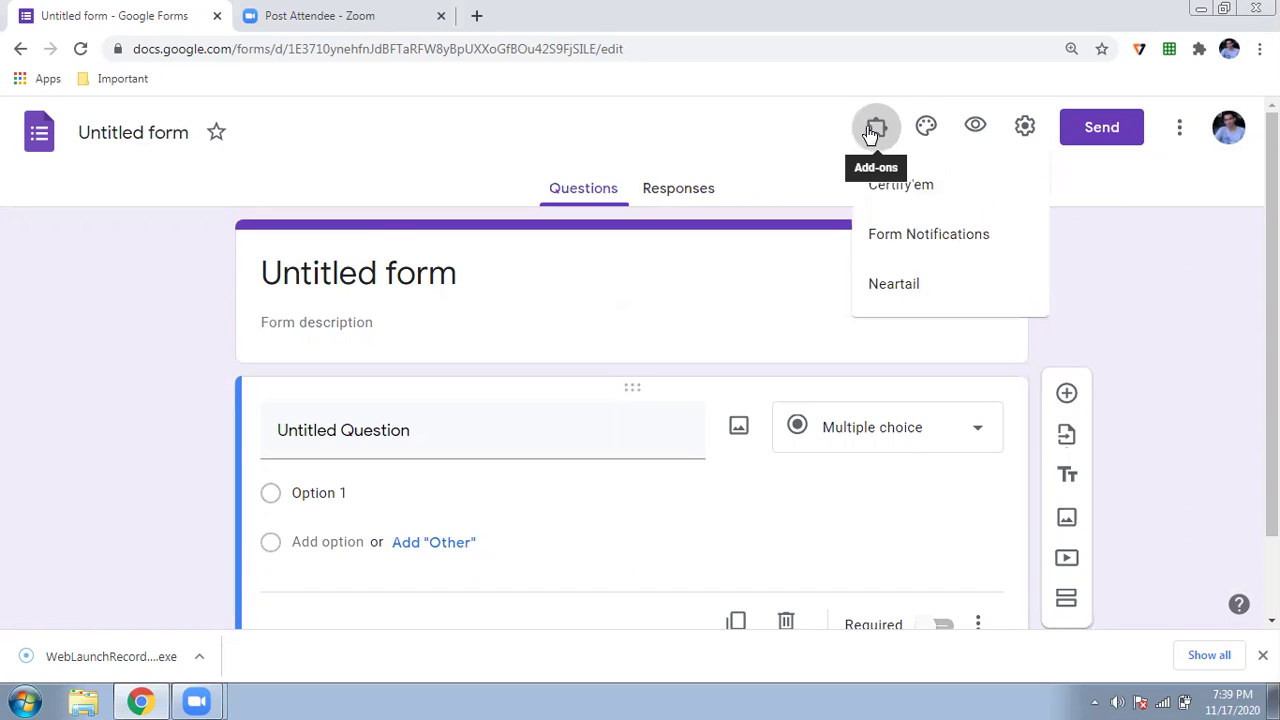
{"action": "left_click", "coordinate": [895, 296]}
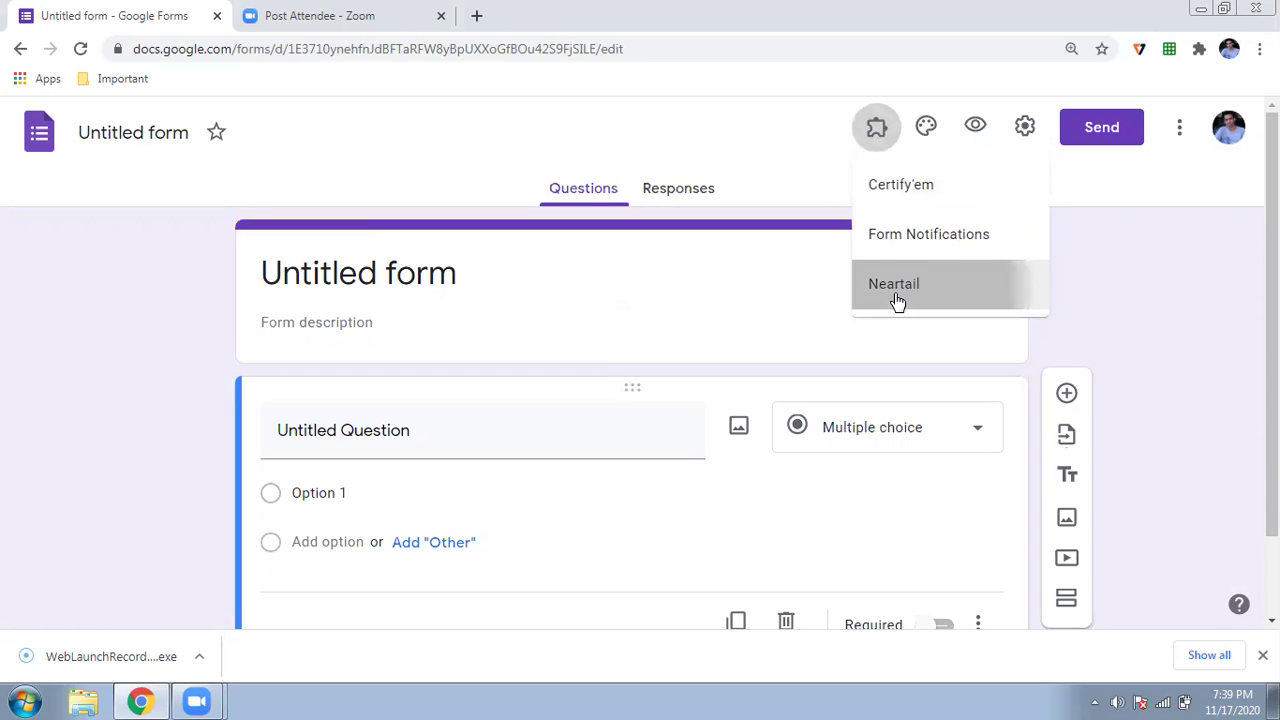
{"action": "left_click", "coordinate": [686, 172]}
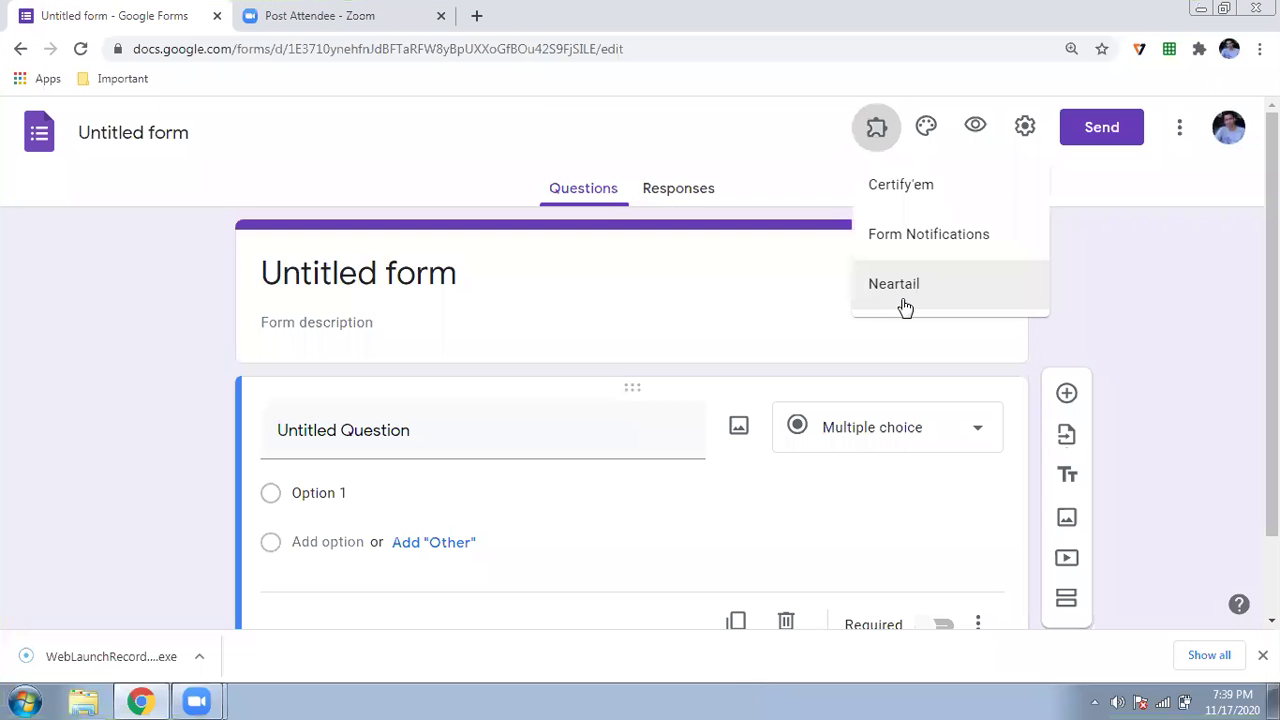
{"action": "left_click", "coordinate": [903, 302]}
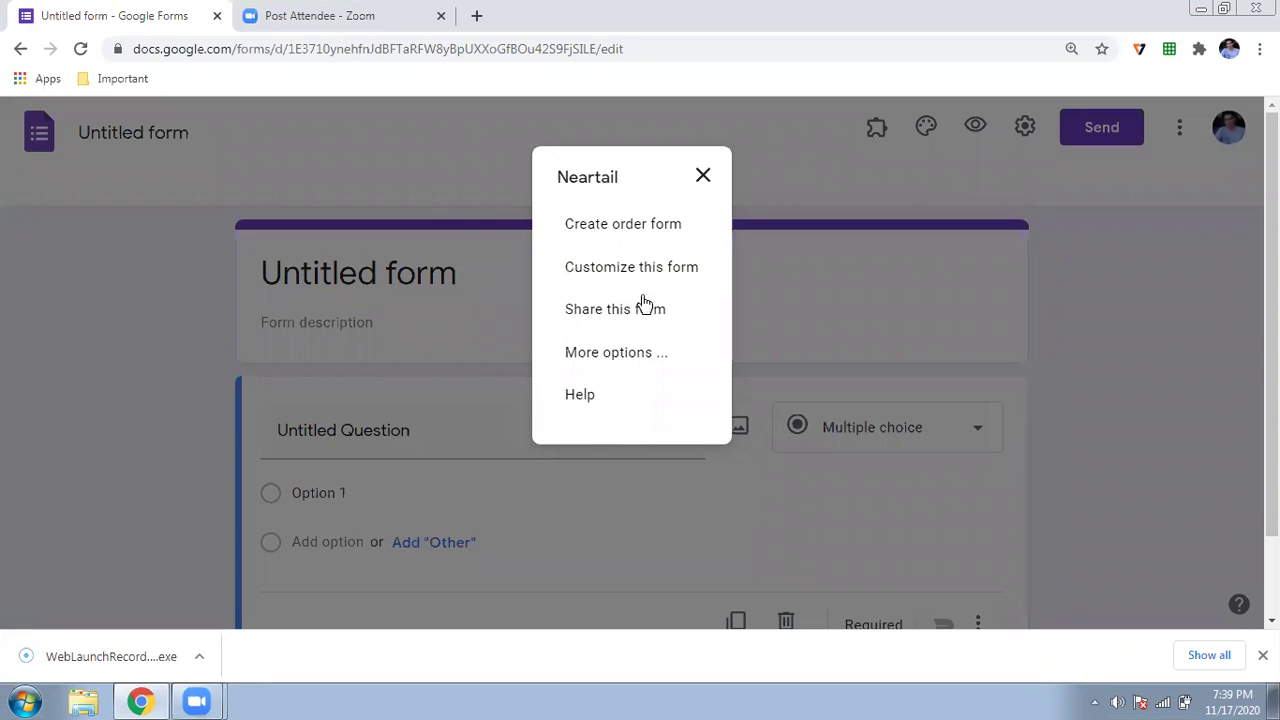
{"action": "left_click", "coordinate": [637, 226]}
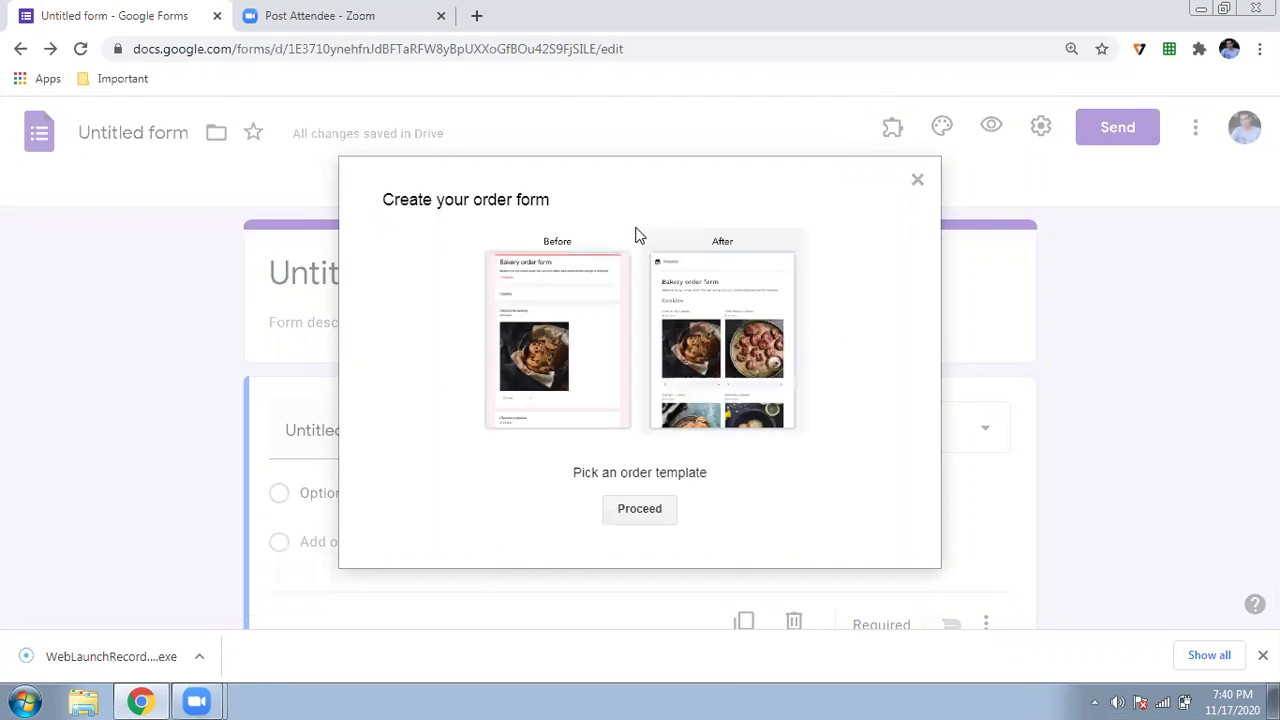
{"action": "left_click", "coordinate": [628, 511]}
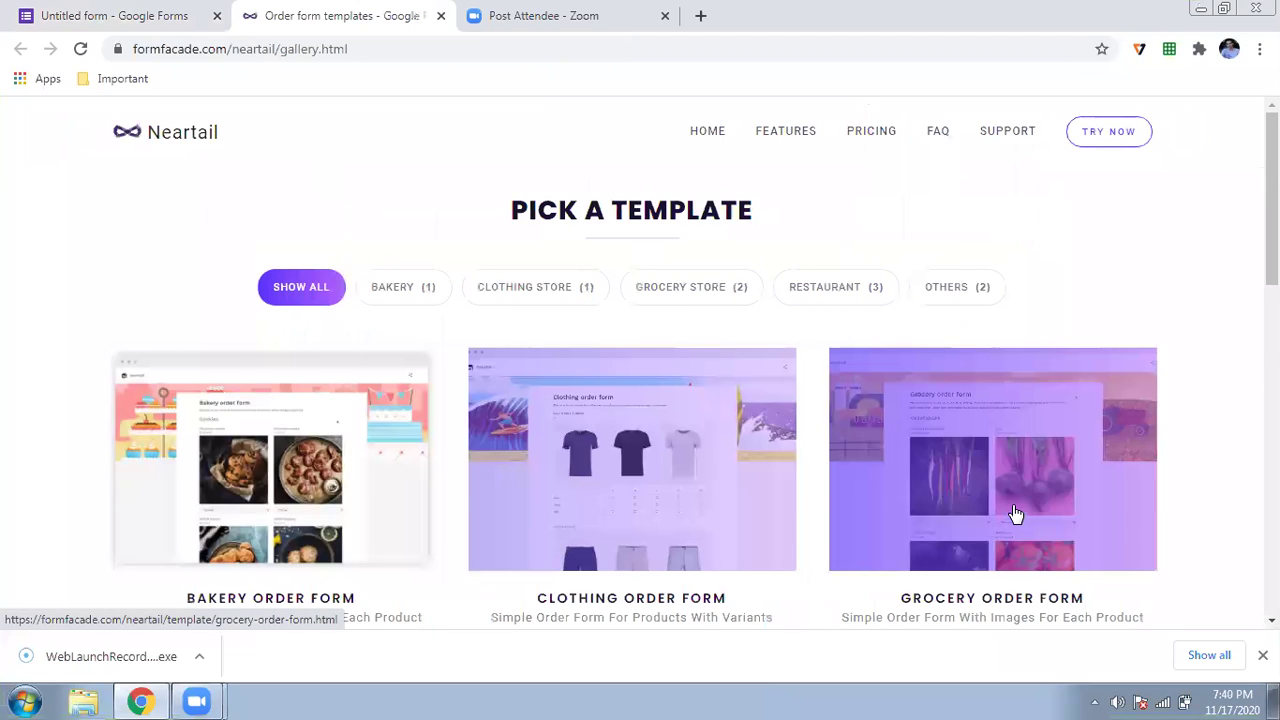
- Pick the Bakery order form template in the gallery and choose Make a Copy
{"action": "scroll", "coordinate": [369, 429], "scroll_direction": "down", "scroll_amount": 2}
{"action": "scroll", "coordinate": [354, 423], "scroll_direction": "down", "scroll_amount": 3}
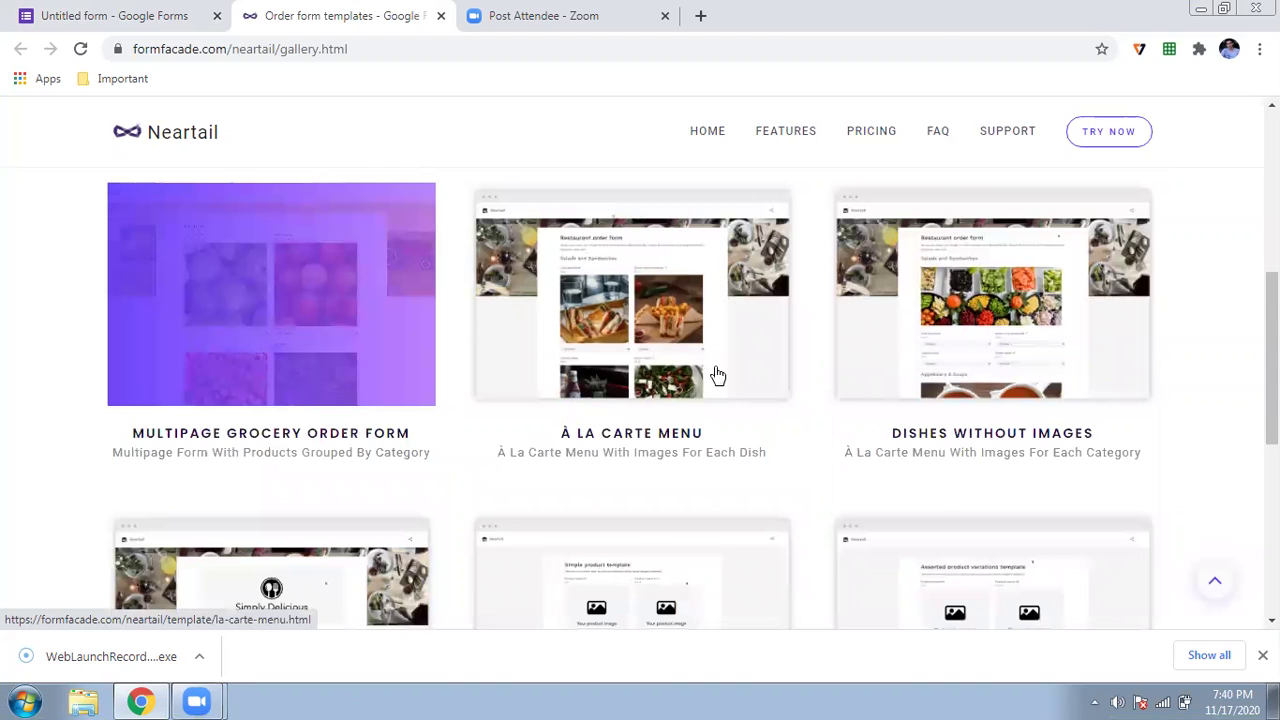
{"action": "scroll", "coordinate": [717, 375], "scroll_direction": "down", "scroll_amount": 2}
{"action": "scroll", "coordinate": [717, 375], "scroll_direction": "up", "scroll_amount": 4}
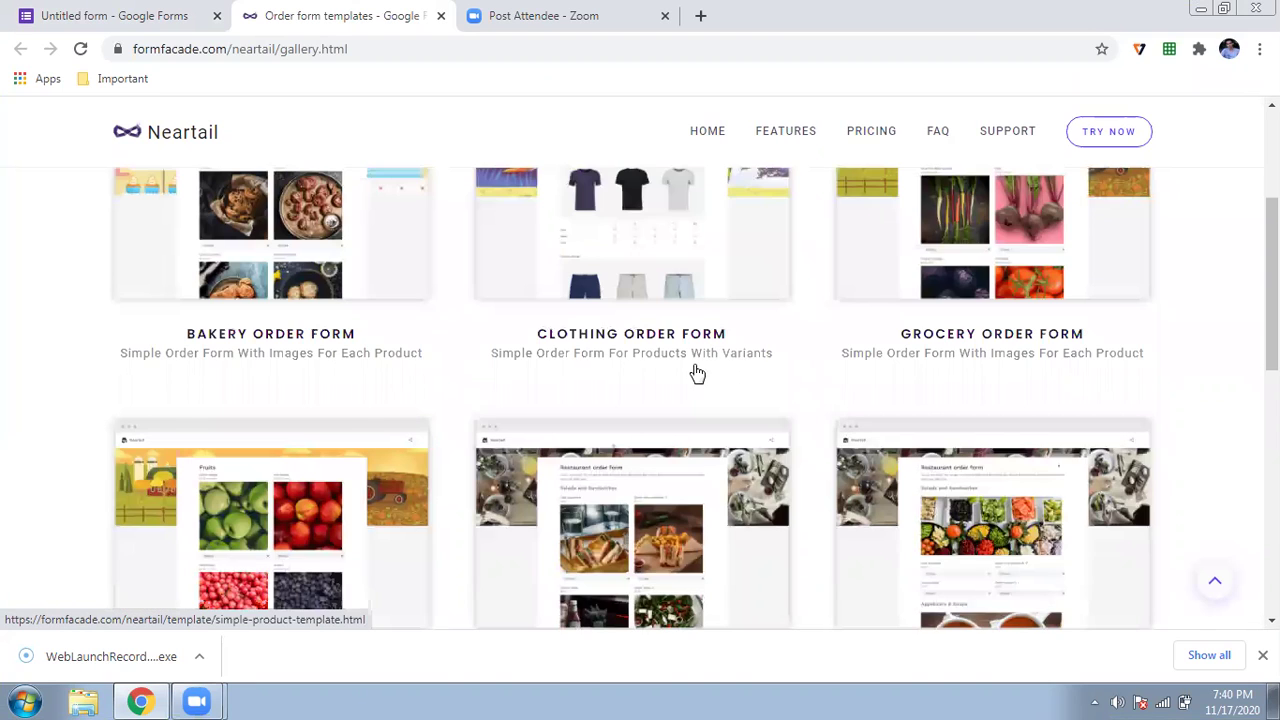
{"action": "scroll", "coordinate": [277, 414], "scroll_direction": "up", "scroll_amount": 3}
{"action": "left_click", "coordinate": [271, 428]}
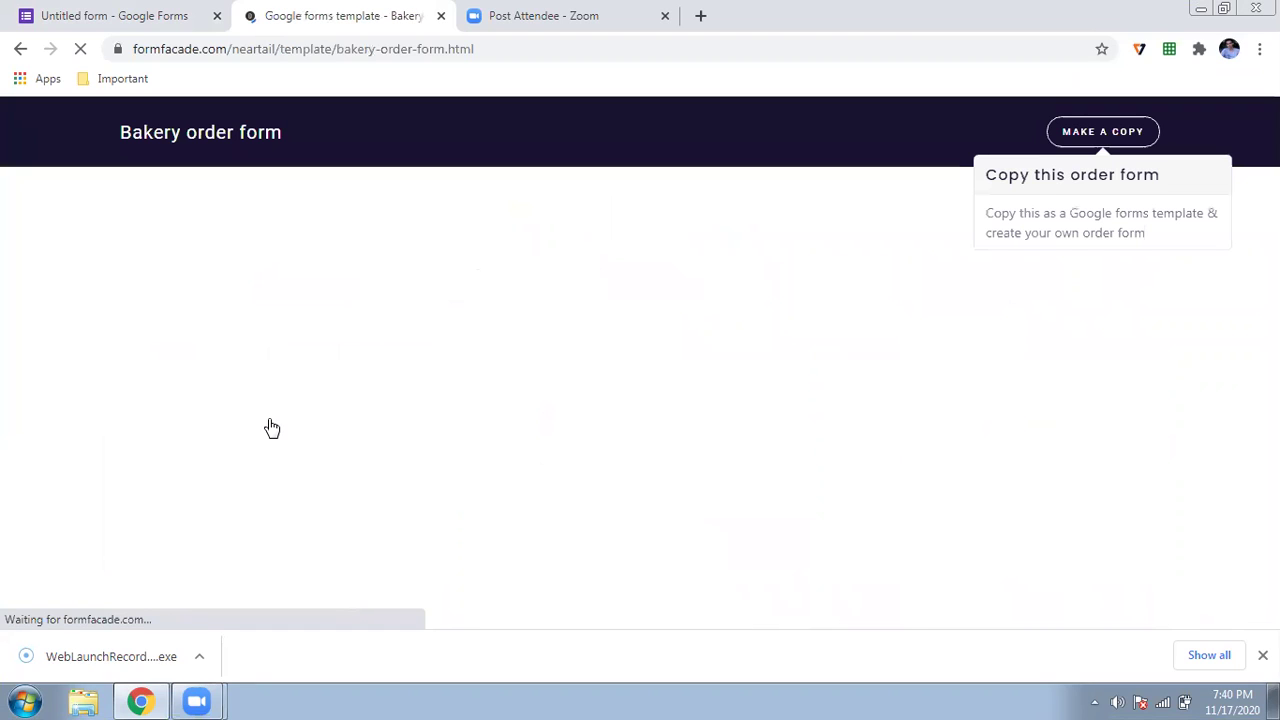
{"action": "left_click", "coordinate": [1103, 138]}
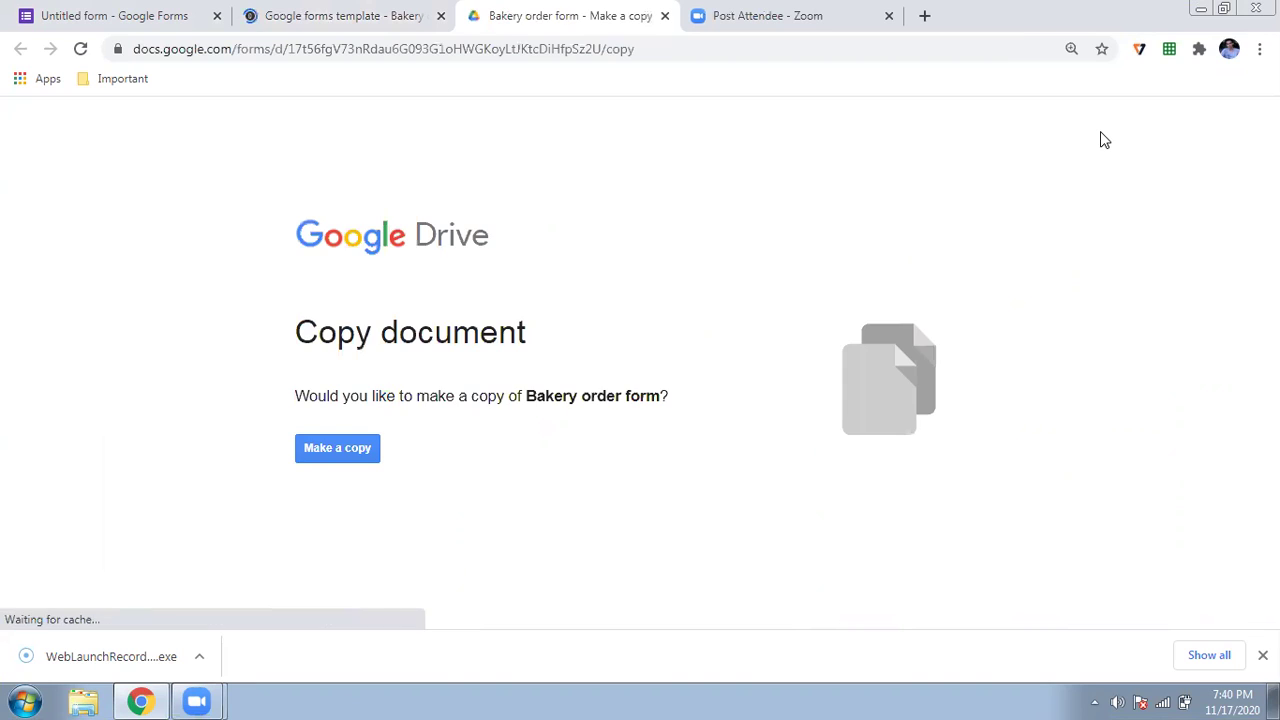
- Confirm the Drive copy of Bakery order form and retitle the copy 'My Bakery'
{"action": "left_click", "coordinate": [307, 452]}
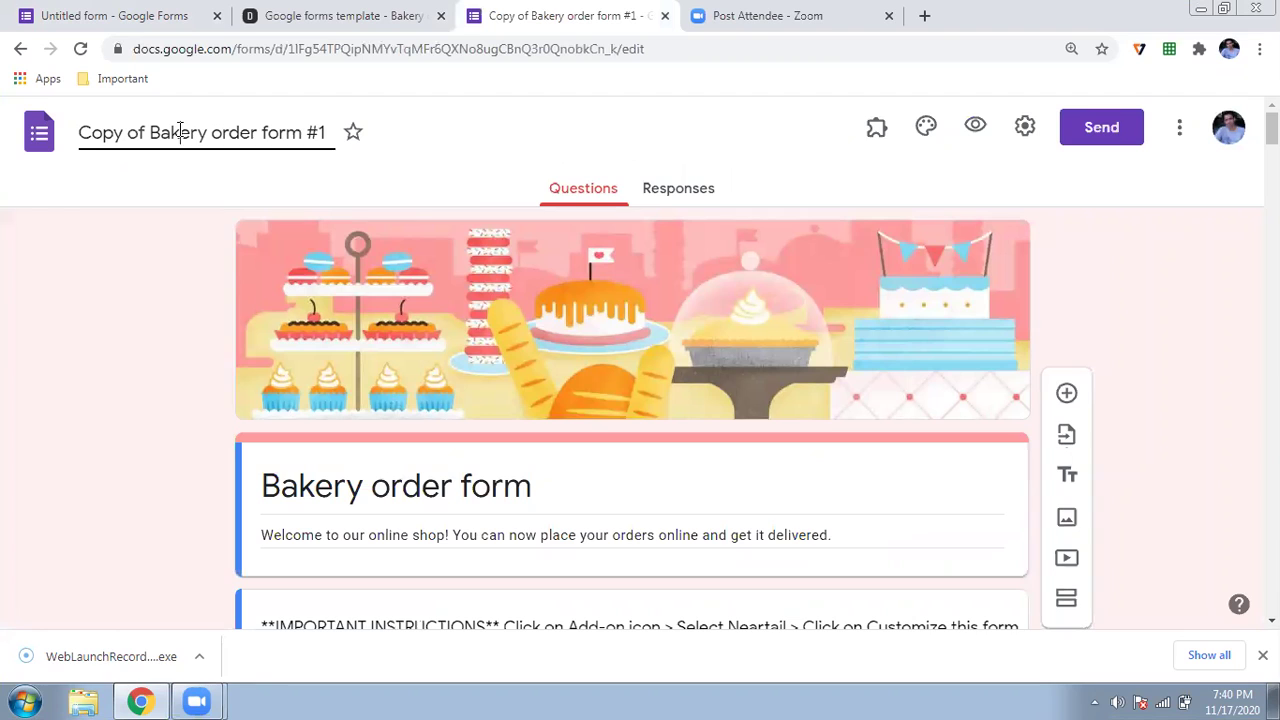
{"action": "left_click", "coordinate": [180, 132]}
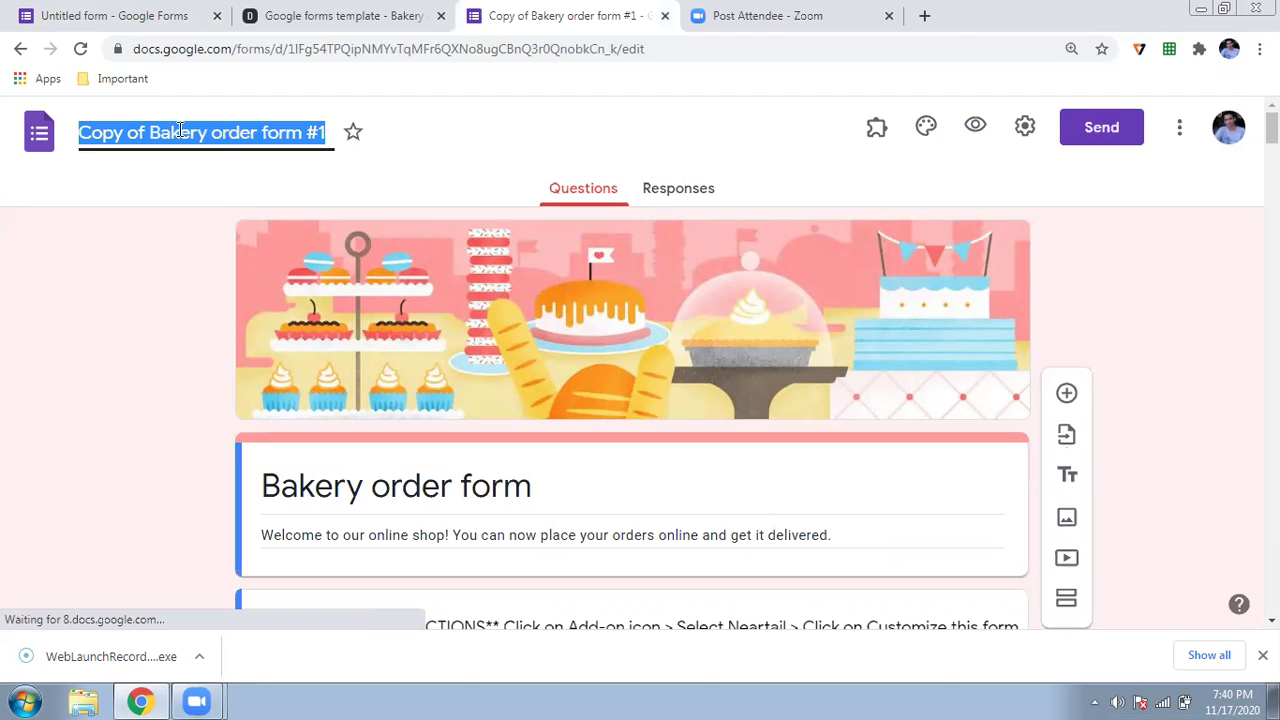
{"action": "type", "text": "Bakery"}
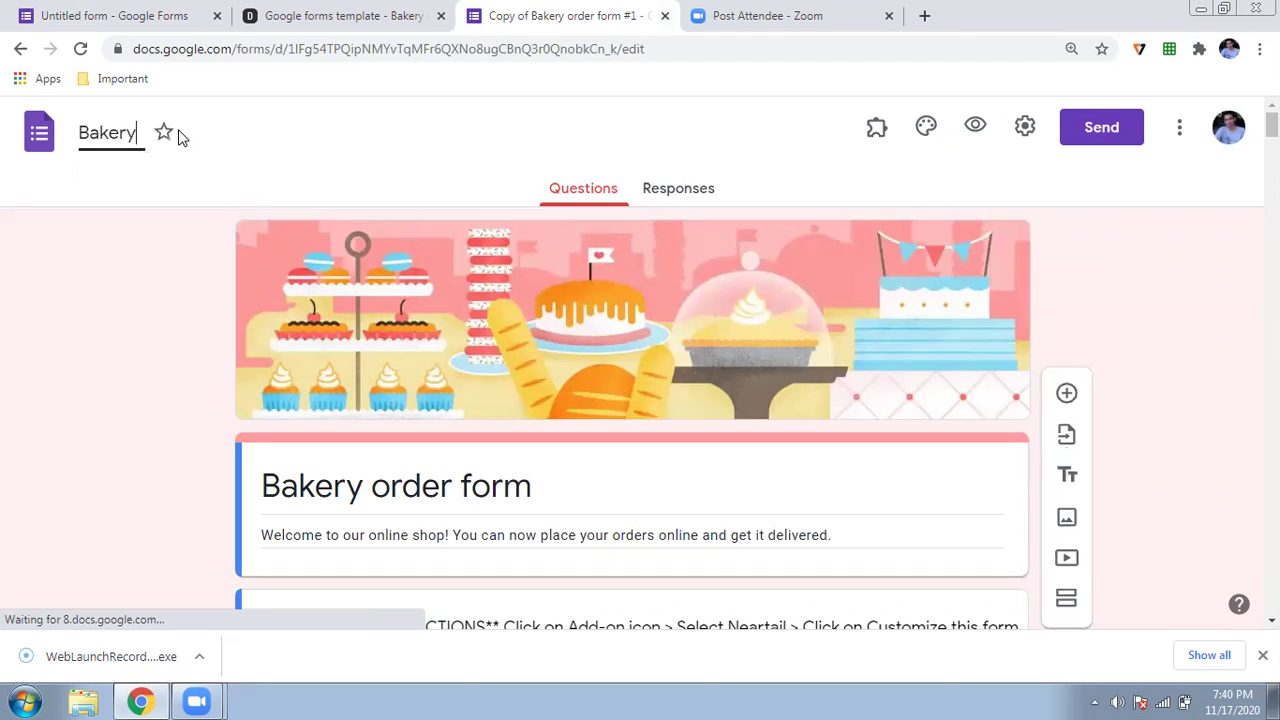
{"action": "key", "text": "BackSpace"}
{"action": "key", "text": "BackSpace"}
{"action": "key", "text": "BackSpace"}
{"action": "key", "text": "BackSpace"}
{"action": "key", "text": "BackSpace"}
{"action": "key", "text": "BackSpace"}
{"action": "type", "text": "M"}
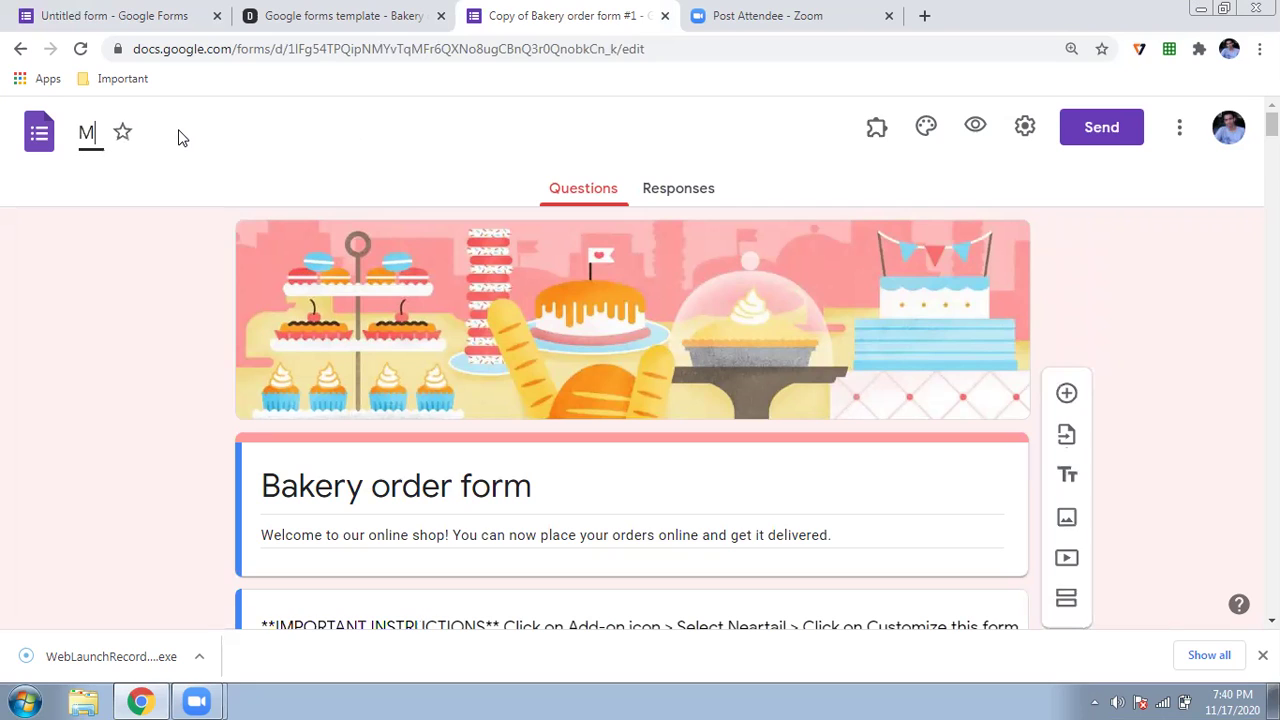
{"action": "type", "text": "y Bakery"}
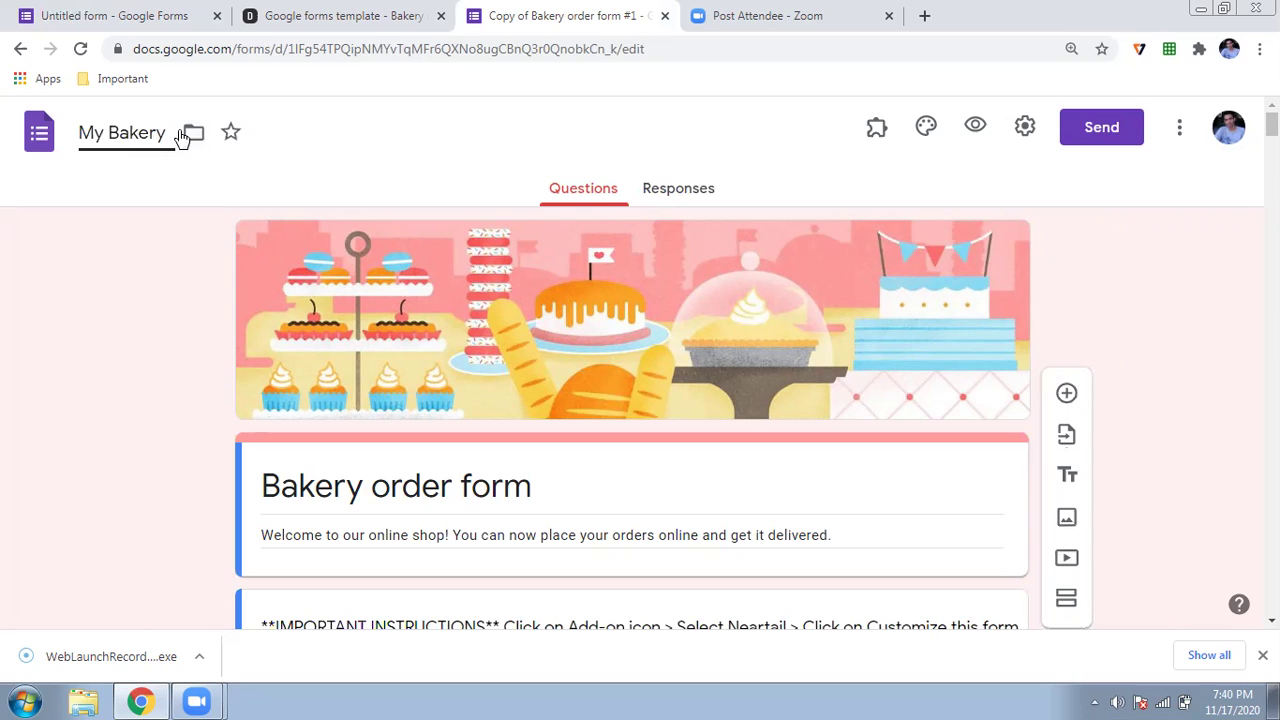
{"action": "left_click", "coordinate": [583, 279]}
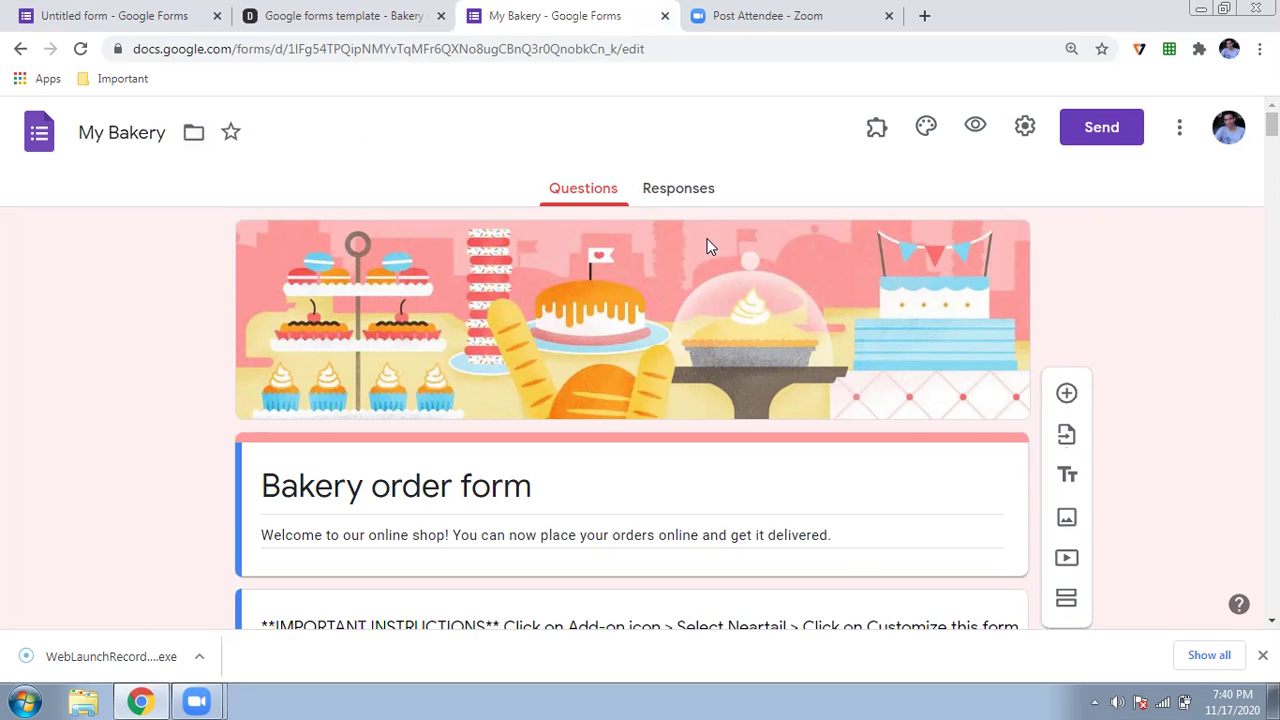
- Scroll to the Chocochip cookies item ($0.95 each) under Cookies and select it for editing
{"action": "scroll", "coordinate": [709, 243], "scroll_direction": "down", "scroll_amount": 3}
{"action": "scroll", "coordinate": [709, 245], "scroll_direction": "up", "scroll_amount": 3}
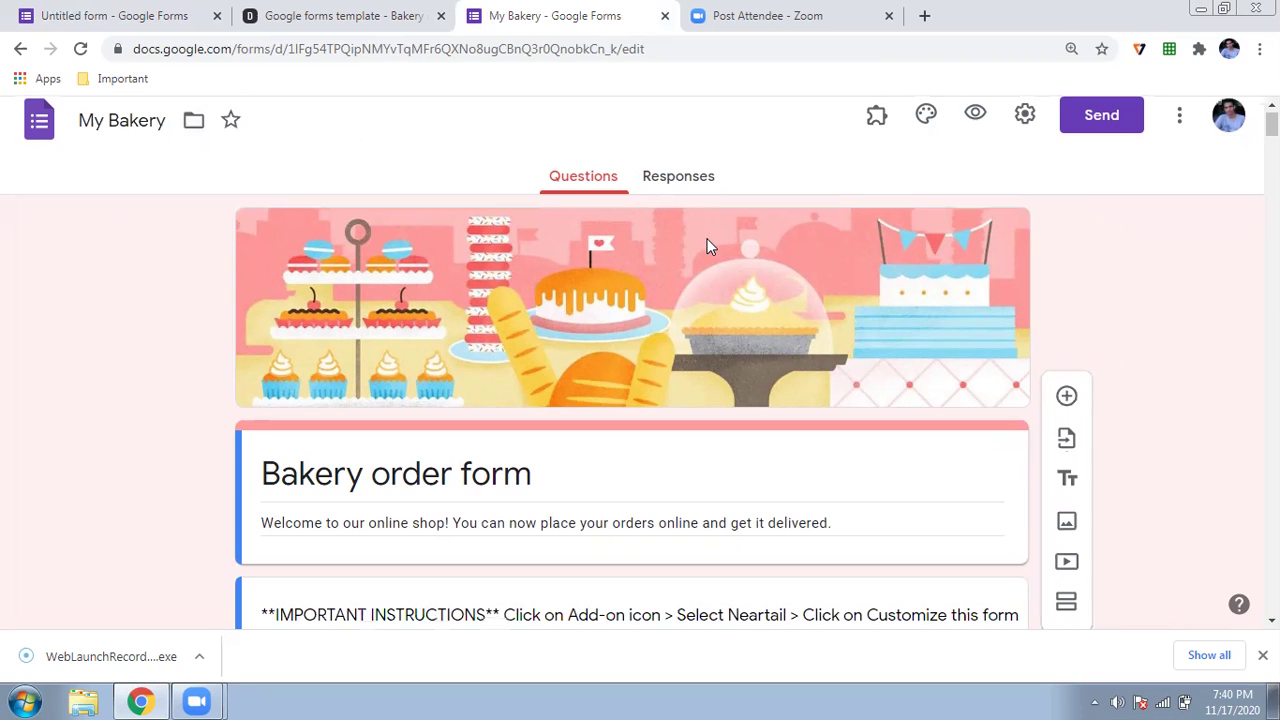
{"action": "scroll", "coordinate": [709, 245], "scroll_direction": "up", "scroll_amount": 1}
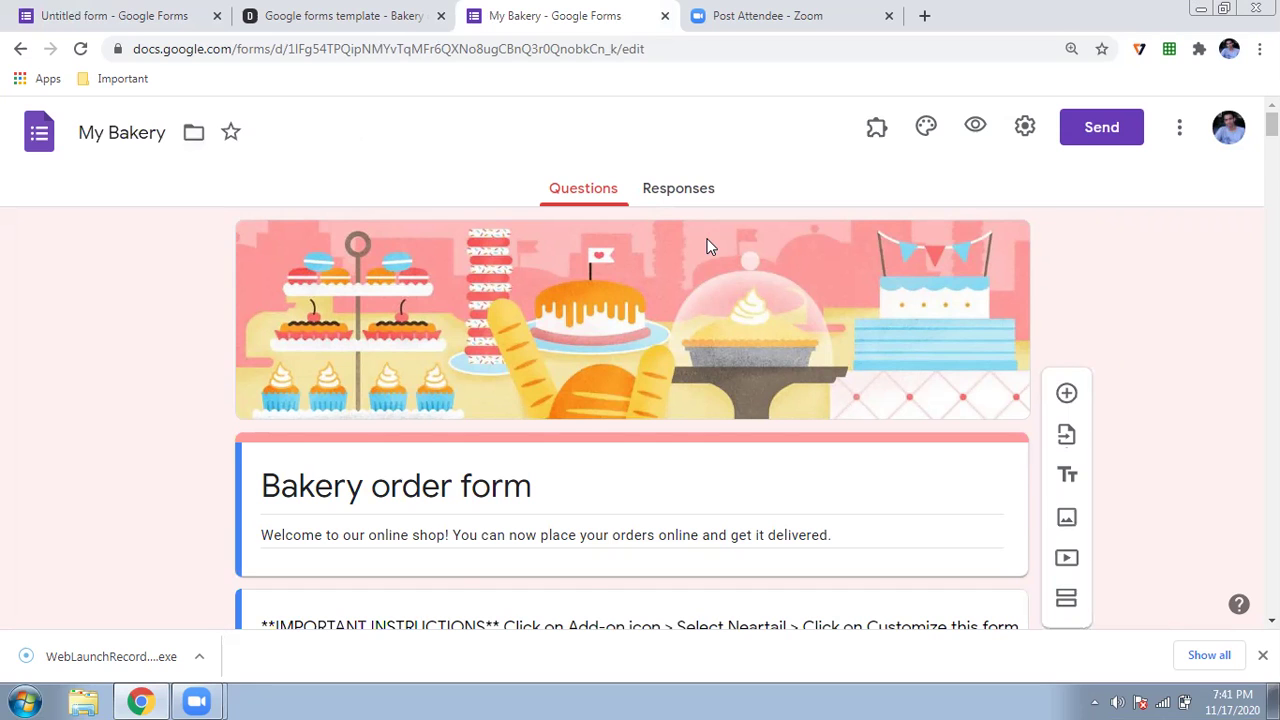
{"action": "scroll", "coordinate": [709, 246], "scroll_direction": "down", "scroll_amount": 2}
{"action": "scroll", "coordinate": [710, 250], "scroll_direction": "down", "scroll_amount": 1}
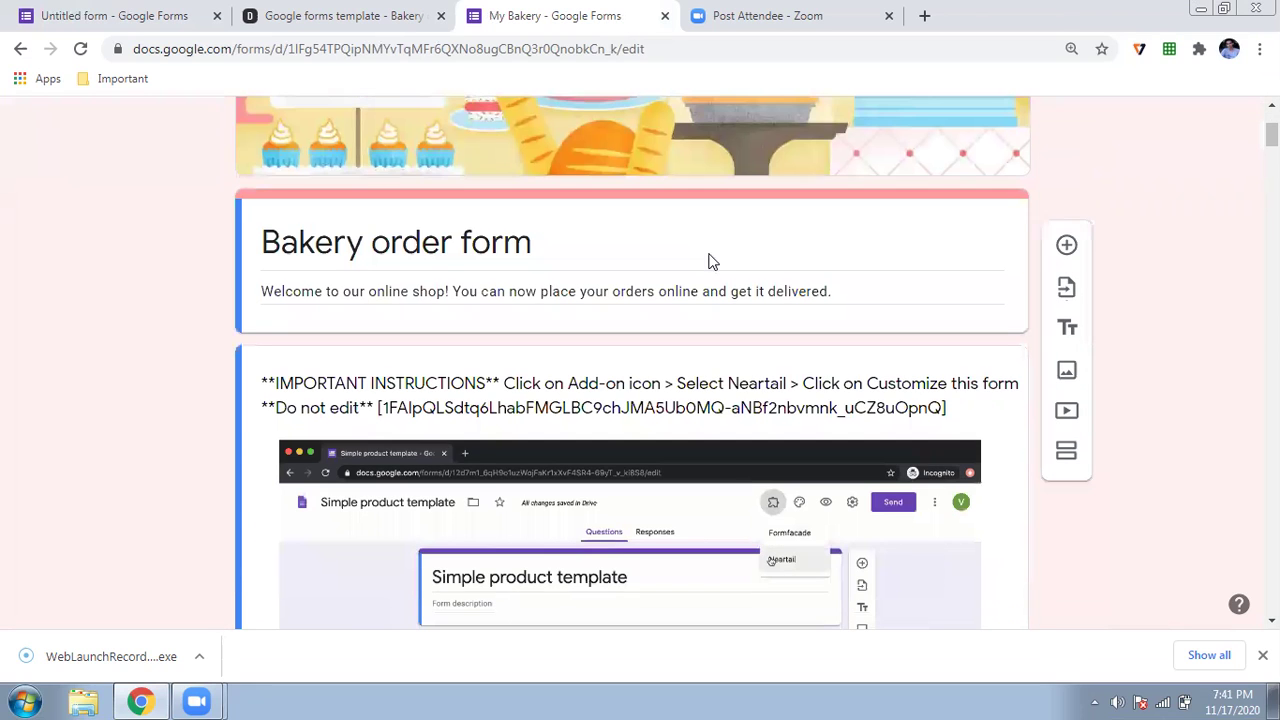
{"action": "scroll", "coordinate": [700, 265], "scroll_direction": "down", "scroll_amount": 8}
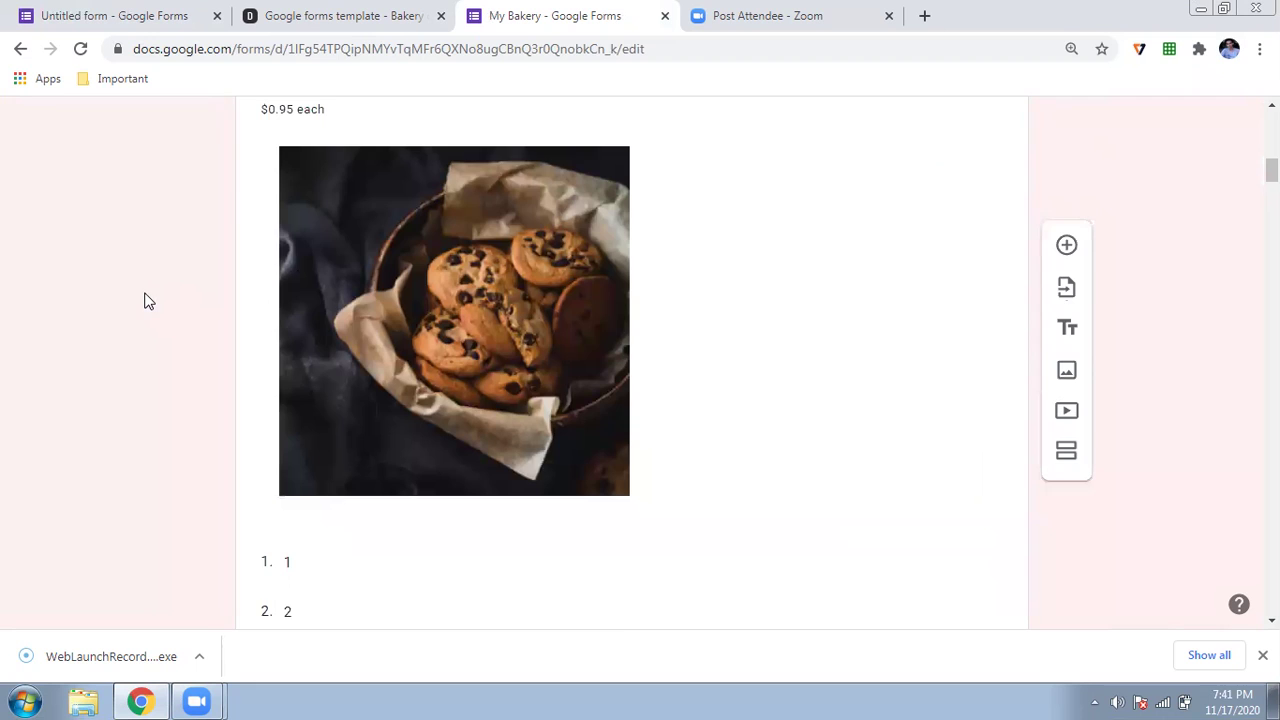
{"action": "scroll", "coordinate": [144, 301], "scroll_direction": "up", "scroll_amount": 2}
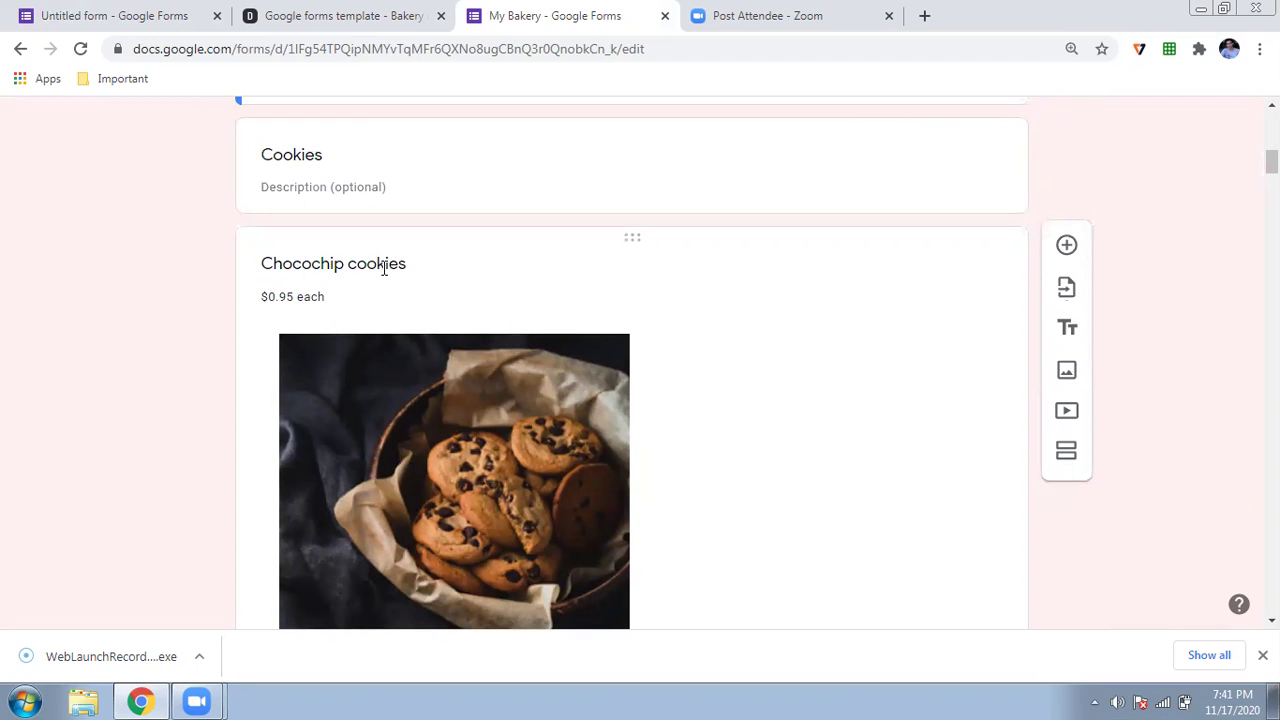
{"action": "scroll", "coordinate": [383, 268], "scroll_direction": "down", "scroll_amount": 2}
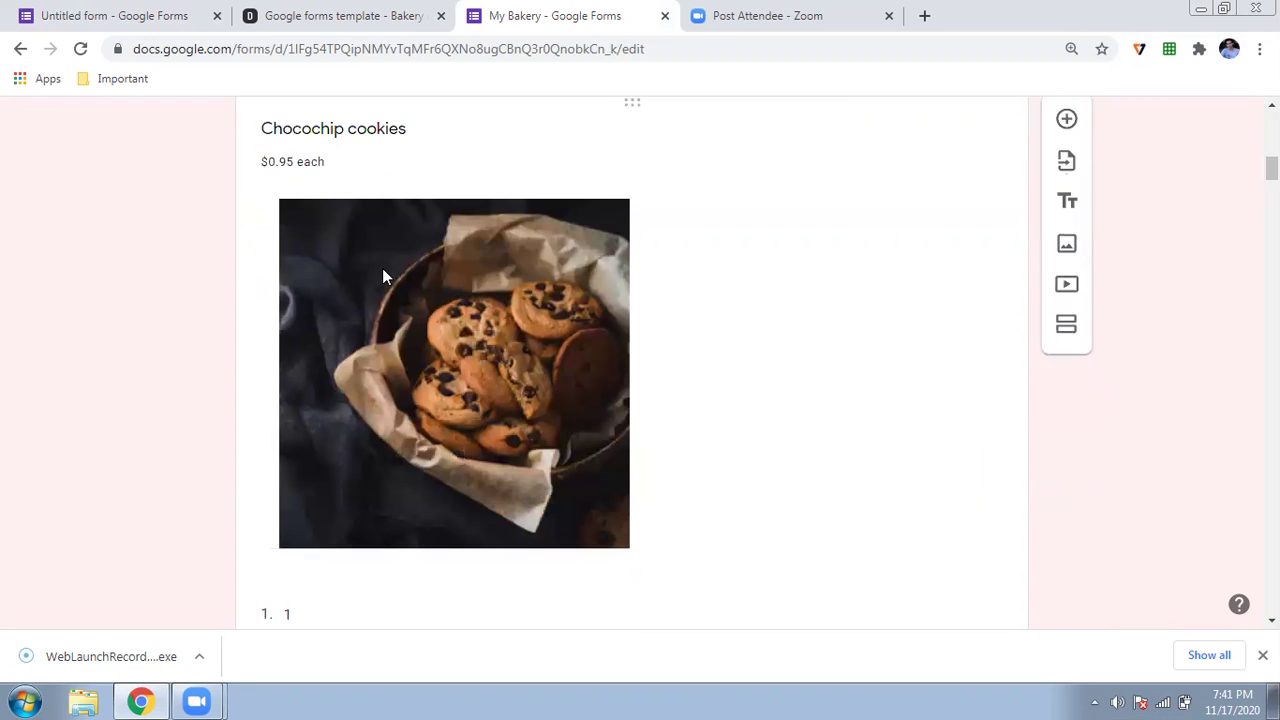
{"action": "left_click", "coordinate": [392, 317]}
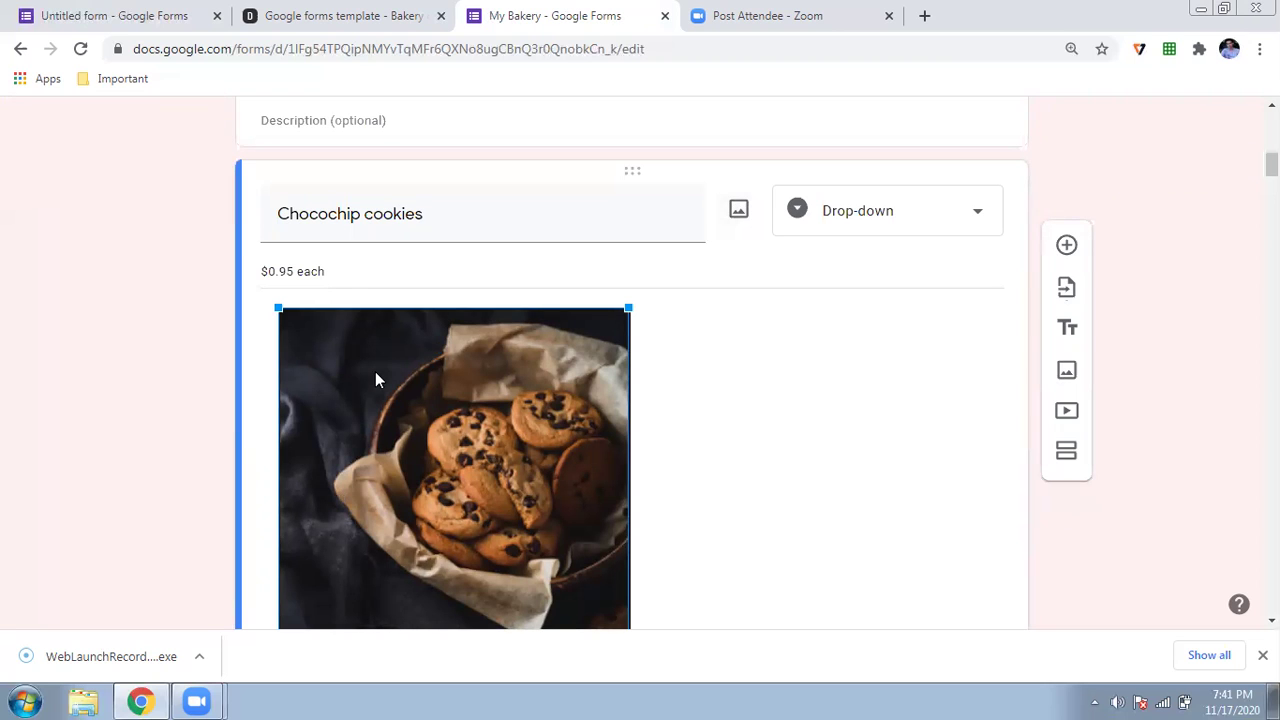
{"action": "scroll", "coordinate": [85, 366], "scroll_direction": "down", "scroll_amount": 1}
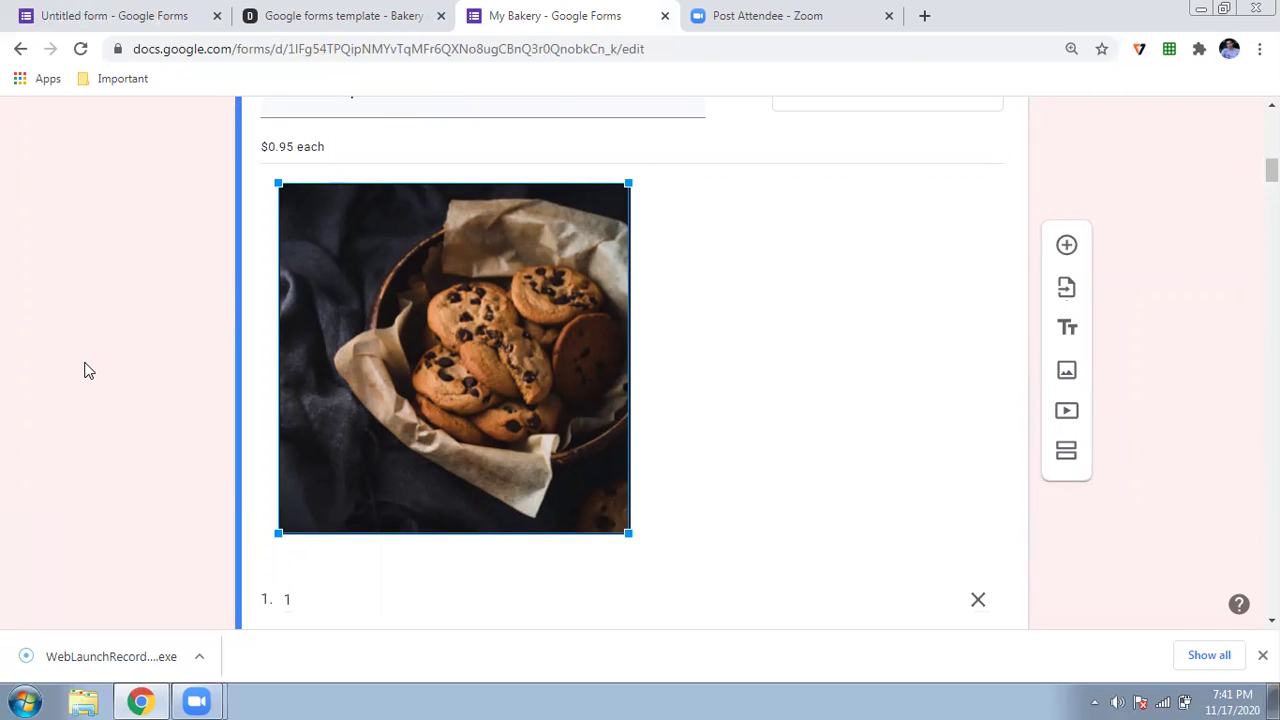
{"action": "scroll", "coordinate": [131, 343], "scroll_direction": "up", "scroll_amount": 2}
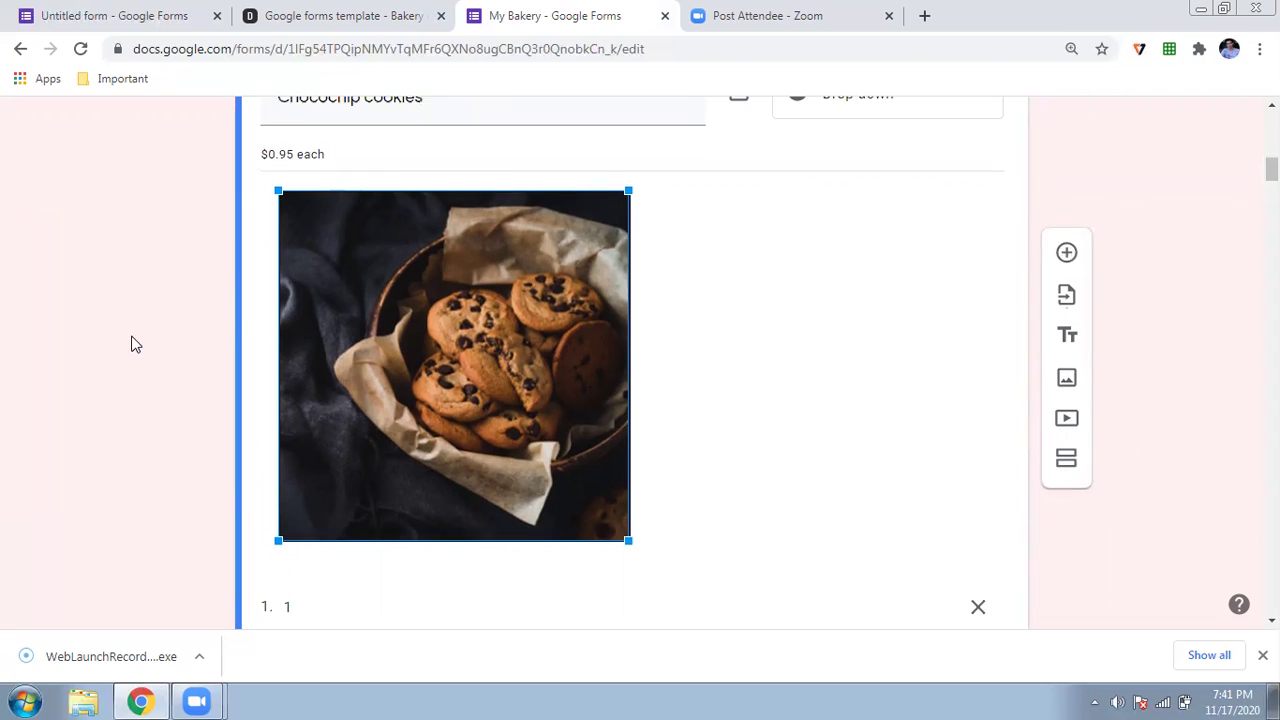
- Change Chocochip cookies to Rs0.95 each and edit the Chocolate cookies price sign
{"action": "left_click", "coordinate": [273, 304]}
{"action": "left_click", "coordinate": [272, 307]}
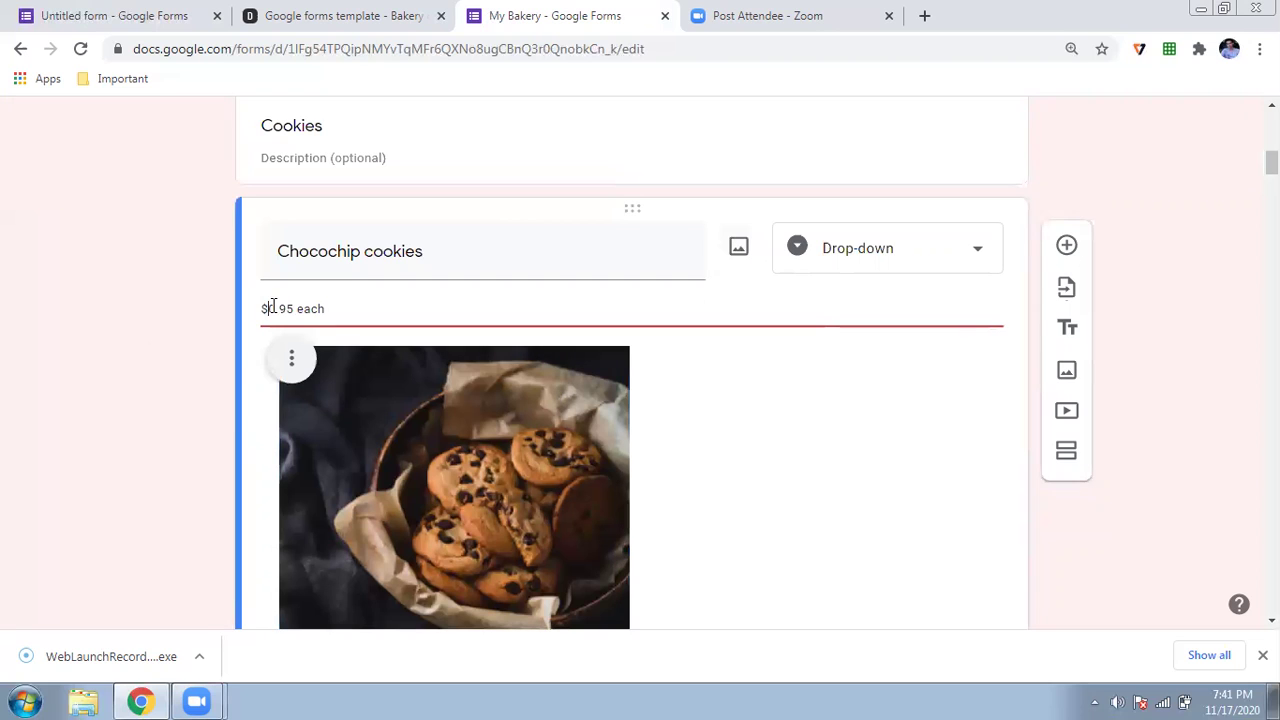
{"action": "key", "text": "BackSpace"}
{"action": "type", "text": "Rs"}
{"action": "scroll", "coordinate": [293, 316], "scroll_direction": "down", "scroll_amount": 10}
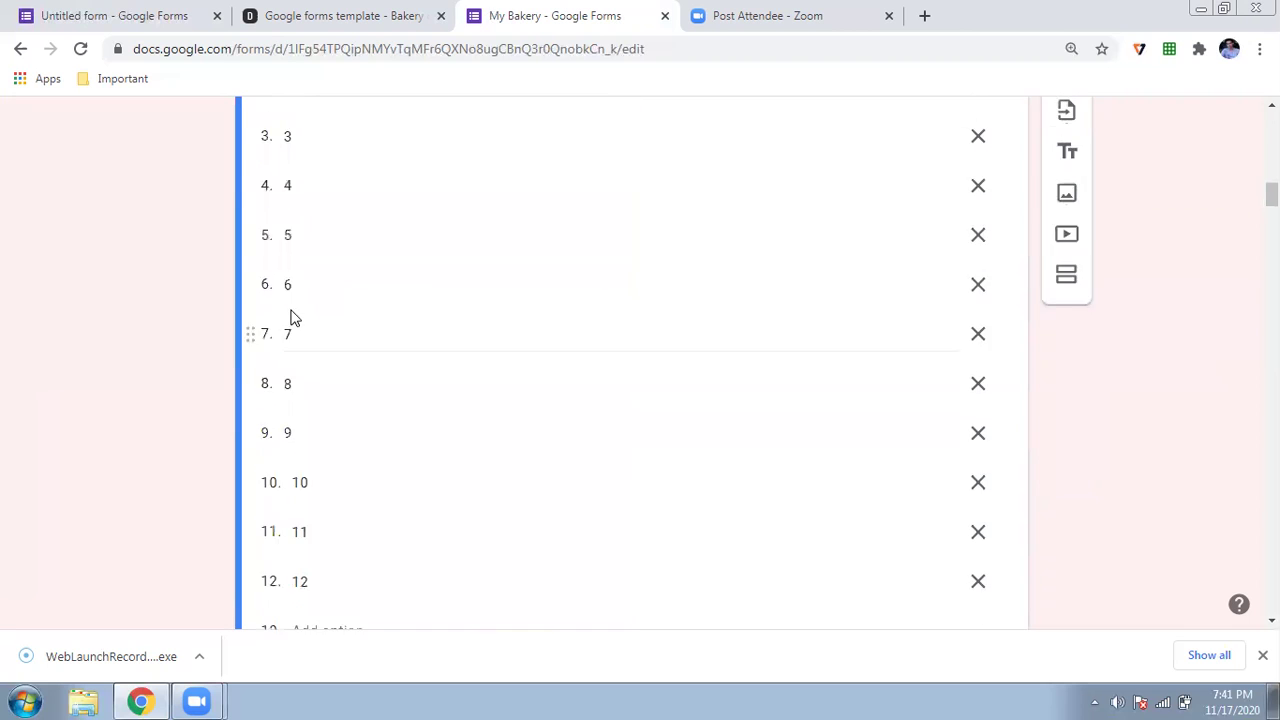
{"action": "scroll", "coordinate": [293, 316], "scroll_direction": "down", "scroll_amount": 2}
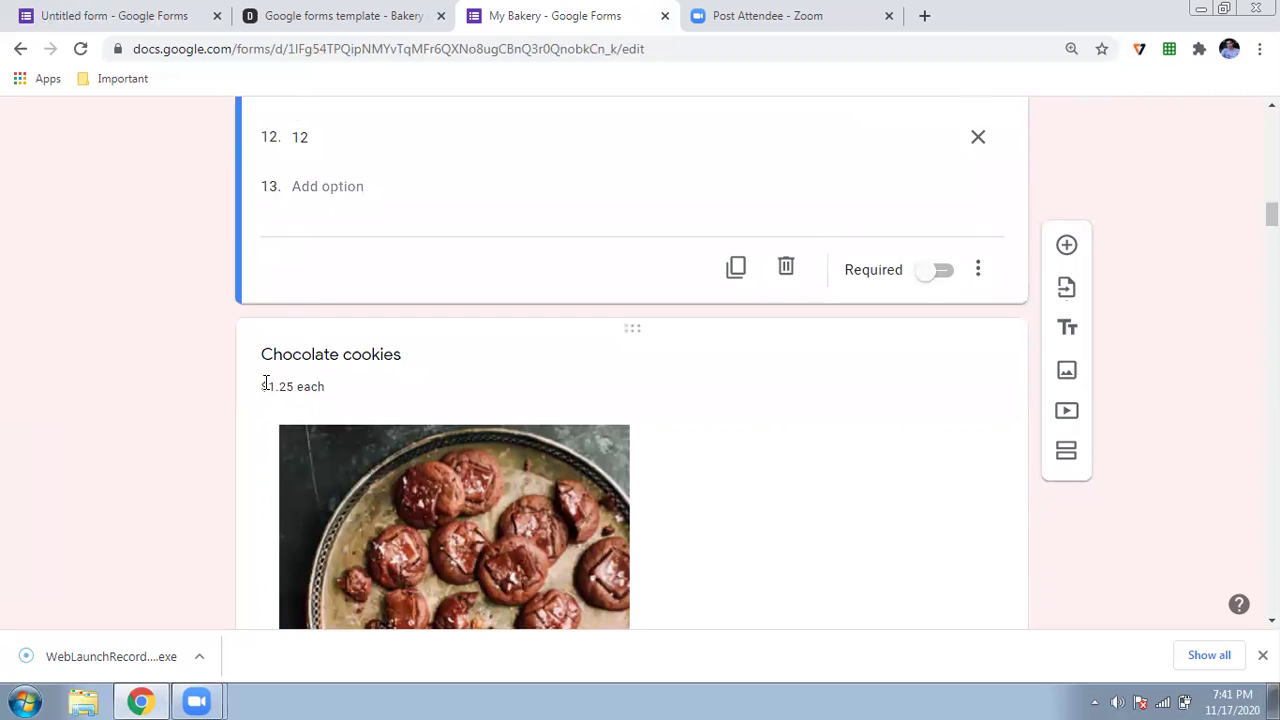
{"action": "left_click", "coordinate": [266, 386]}
{"action": "key", "text": "Left"}
{"action": "key", "text": "Delete"}
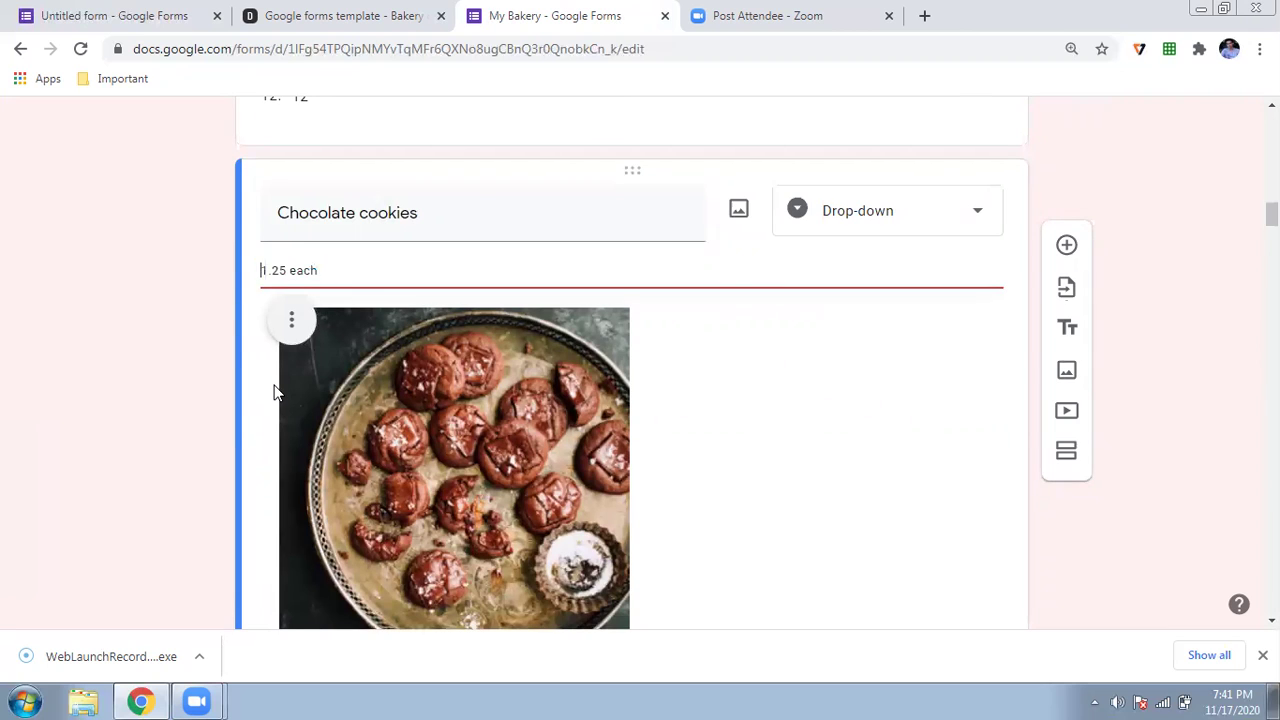
{"action": "type", "text": "$"}
- Change Spiced cookies to Rs1.10 and Almond cookies to Rs1.25 each
{"action": "scroll", "coordinate": [277, 392], "scroll_direction": "down", "scroll_amount": 10}
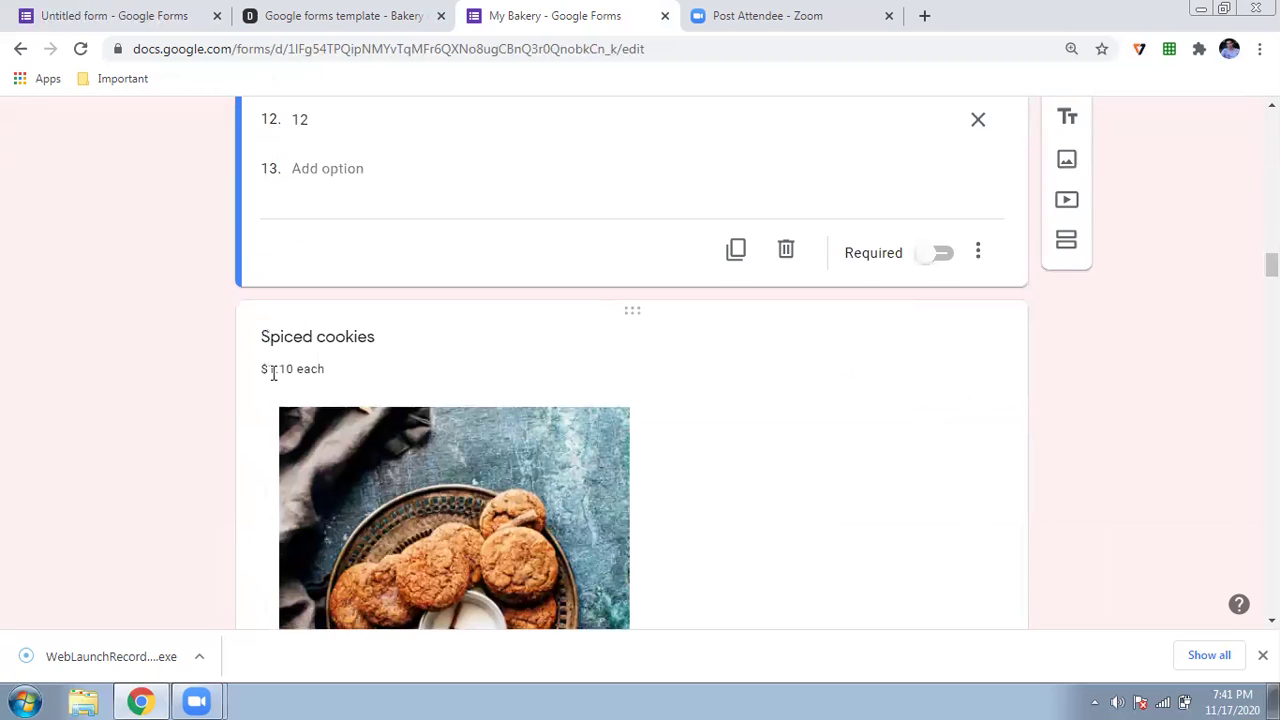
{"action": "left_click", "coordinate": [266, 360]}
{"action": "triple_click", "coordinate": [269, 256]}
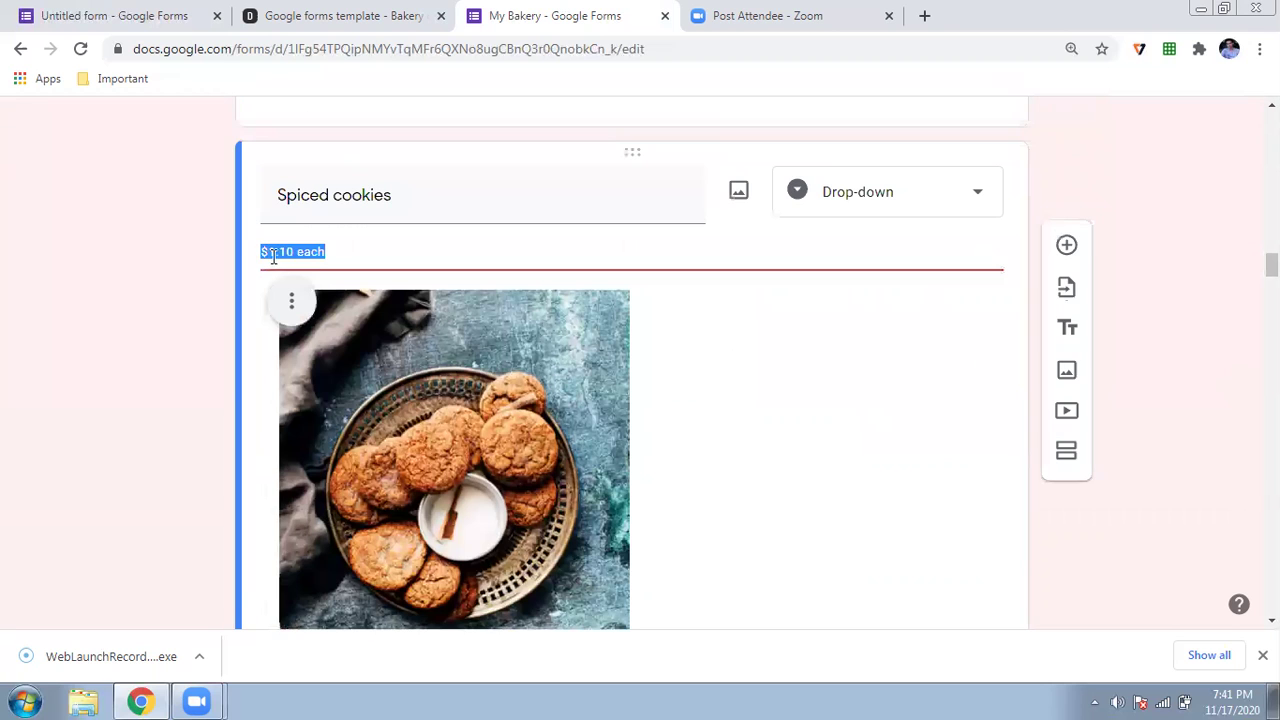
{"action": "left_click", "coordinate": [275, 255]}
{"action": "key", "text": "BackSpace"}
{"action": "type", "text": "Rs"}
{"action": "scroll", "coordinate": [277, 260], "scroll_direction": "down", "scroll_amount": 5}
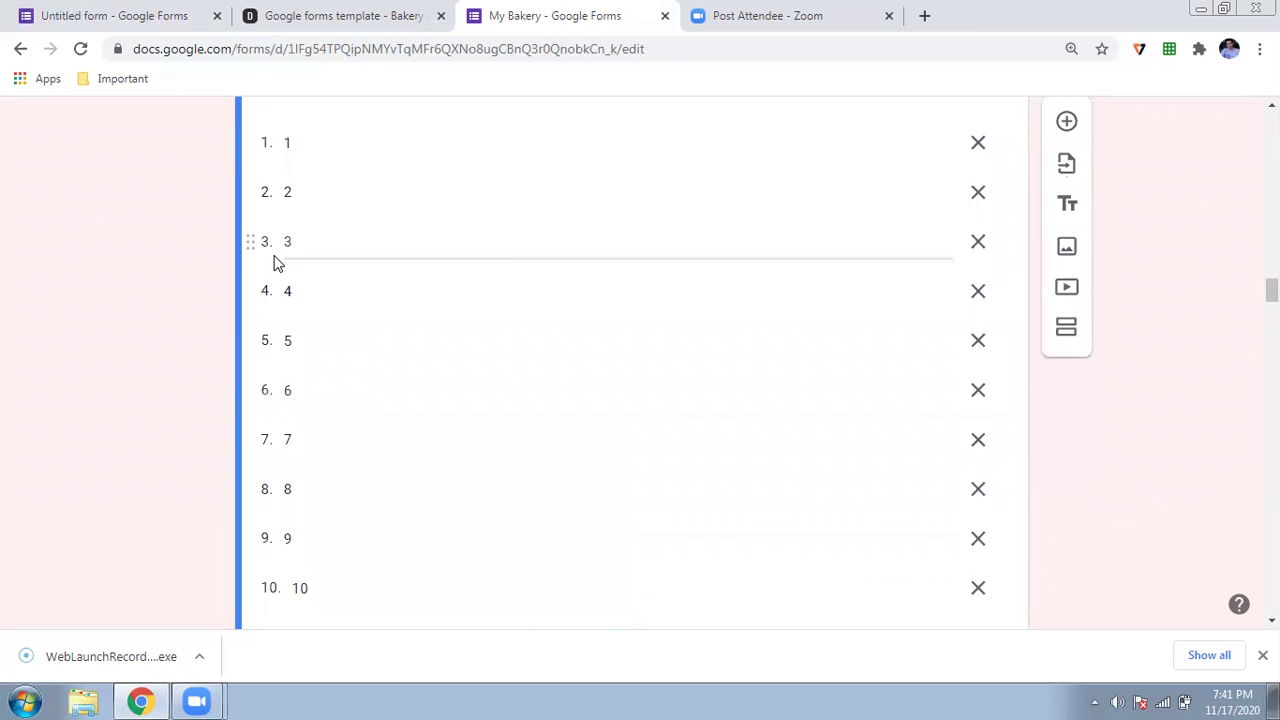
{"action": "scroll", "coordinate": [277, 262], "scroll_direction": "down", "scroll_amount": 5}
{"action": "left_click", "coordinate": [275, 257]}
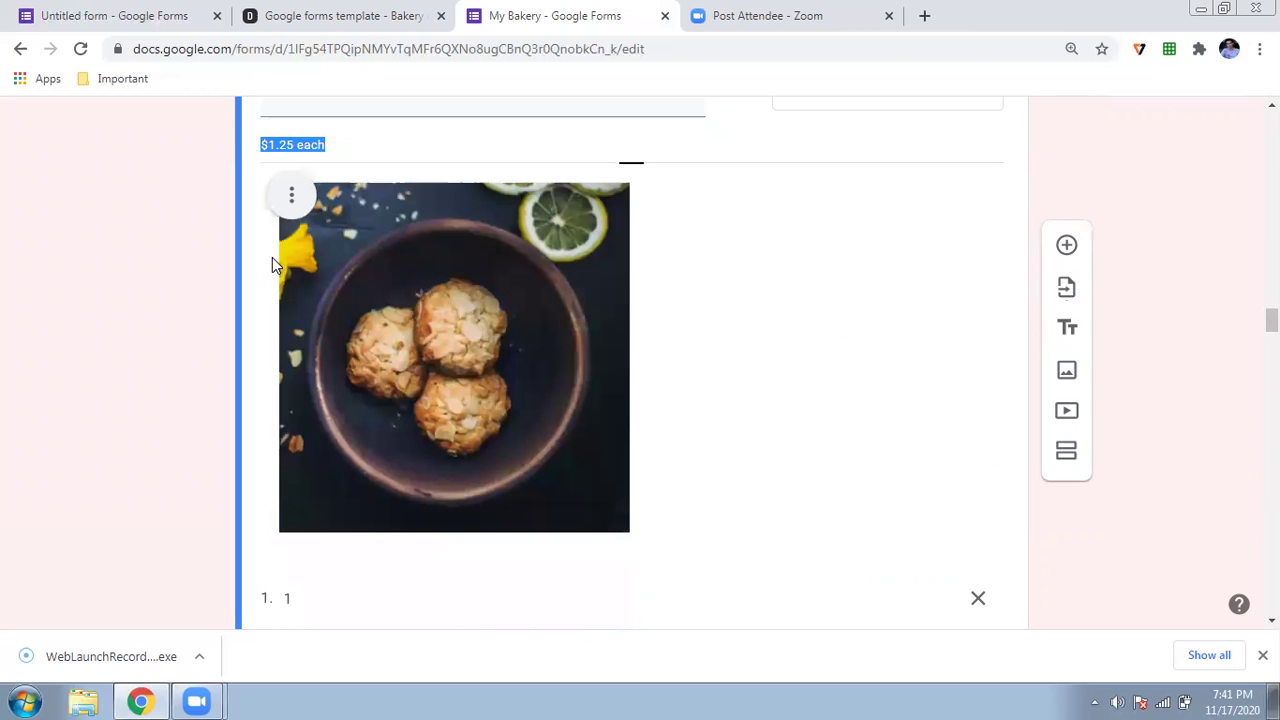
{"action": "triple_click", "coordinate": [268, 144]}
{"action": "left_click", "coordinate": [268, 144]}
{"action": "key", "text": "BackSpace"}
{"action": "type", "text": "Rs"}
- Remove the dollar from the Vanilla cupcake's 2.25 price and make Chocolate cupcake Rs2.75
{"action": "scroll", "coordinate": [270, 148], "scroll_direction": "down", "scroll_amount": 12}
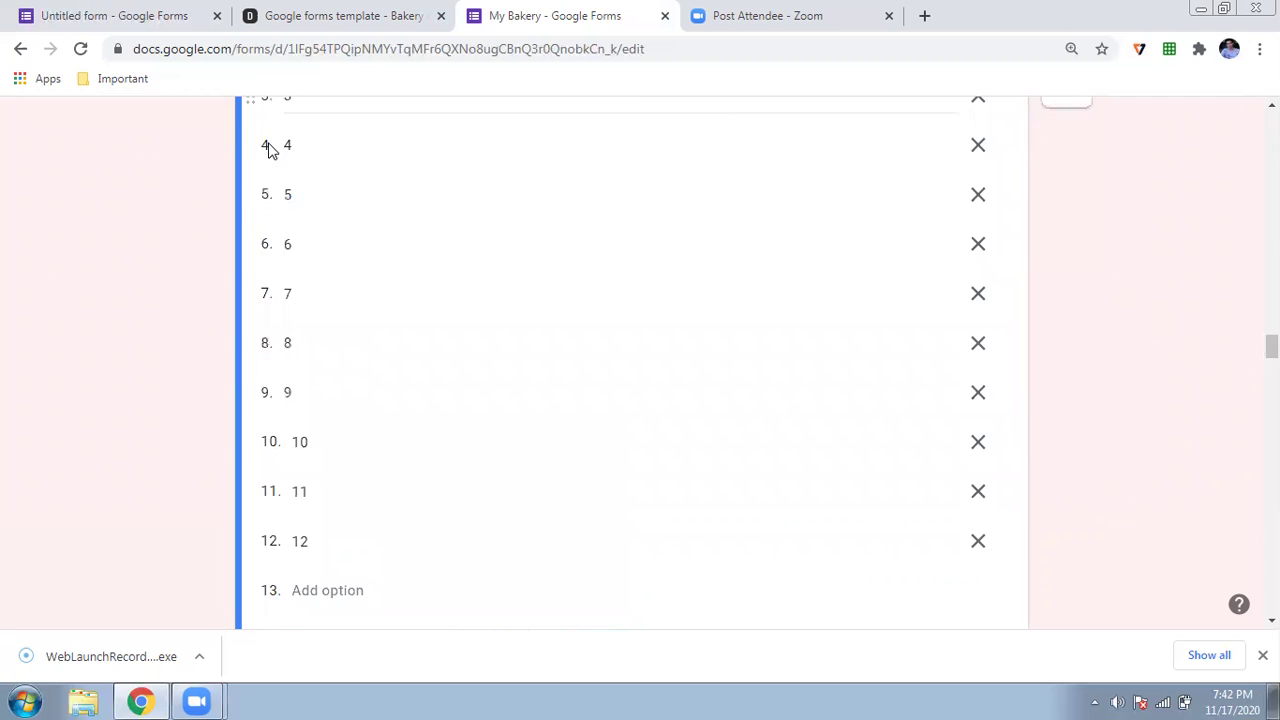
{"action": "left_click", "coordinate": [273, 218]}
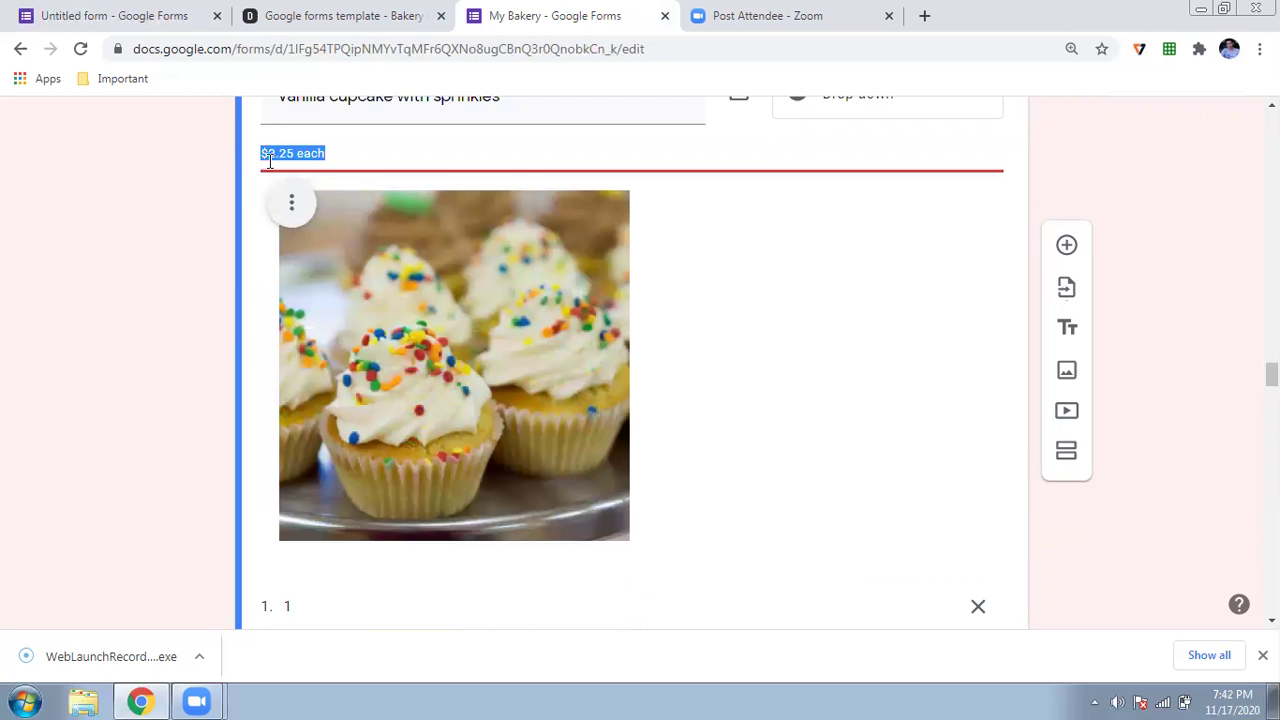
{"action": "left_click", "coordinate": [270, 152]}
{"action": "key", "text": "BackSpace"}
{"action": "scroll", "coordinate": [269, 156], "scroll_direction": "down", "scroll_amount": 1}
{"action": "scroll", "coordinate": [268, 152], "scroll_direction": "down", "scroll_amount": 5}
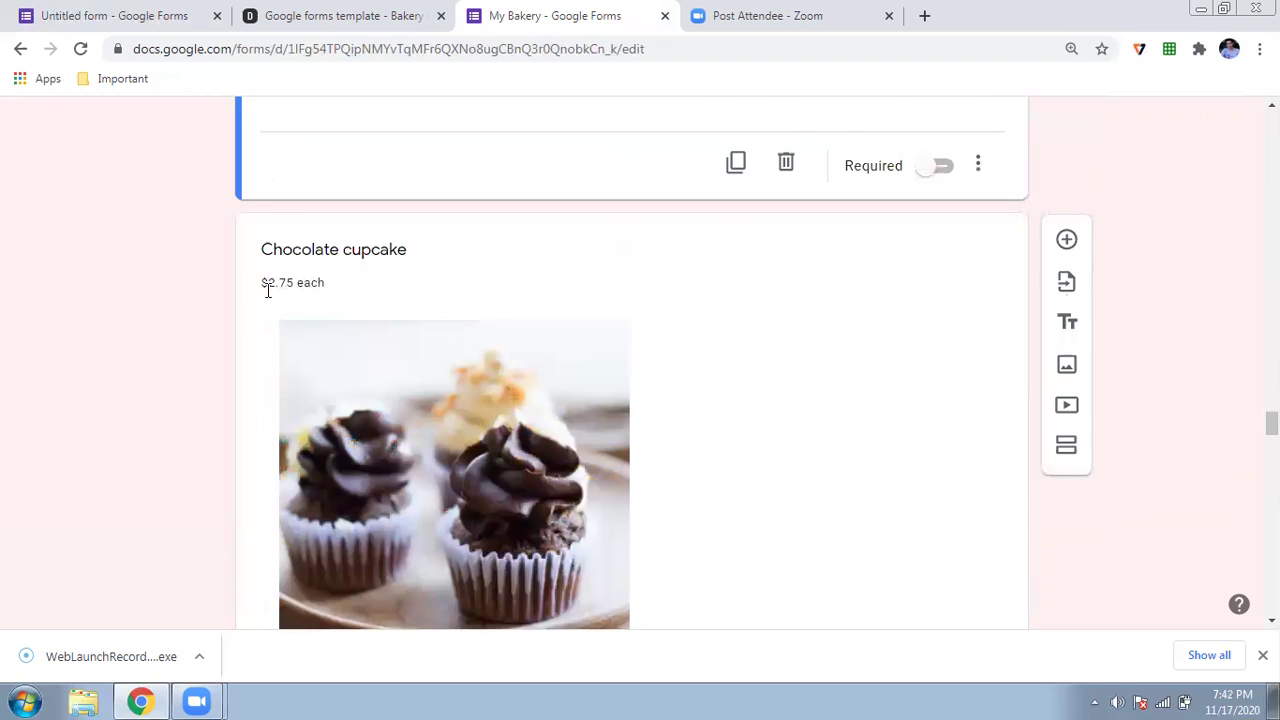
{"action": "triple_click", "coordinate": [270, 285]}
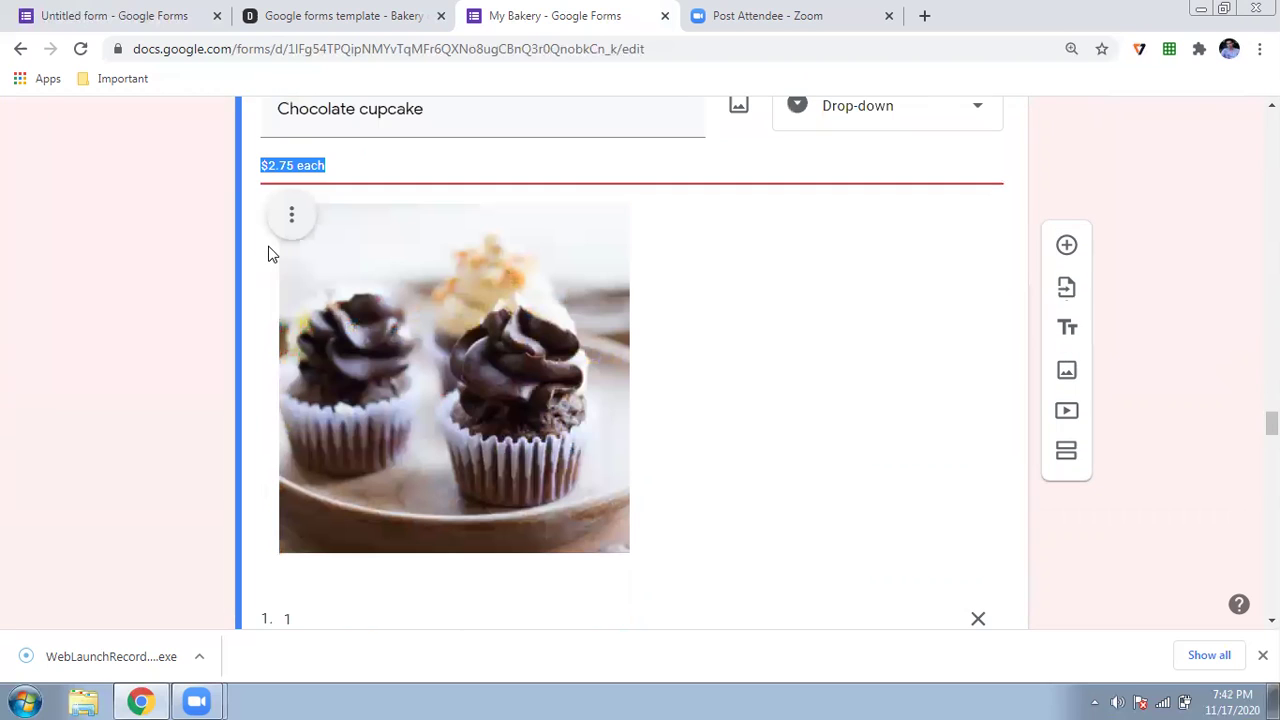
{"action": "key", "text": "Home"}
{"action": "key", "text": "Delete"}
{"action": "type", "text": "Rs"}
- Select the Apple & caramel crumble $3.00 price and delete the Mint cupcake's dollar sign
{"action": "scroll", "coordinate": [268, 252], "scroll_direction": "down", "scroll_amount": 12}
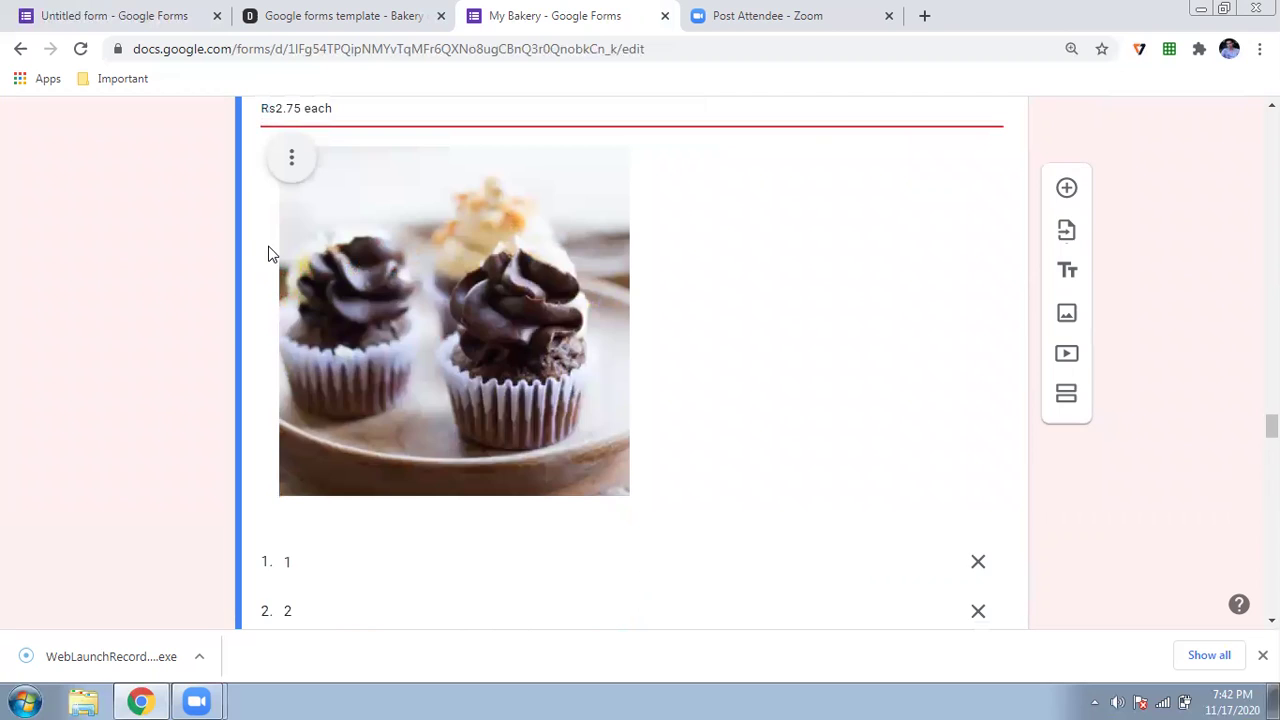
{"action": "triple_click", "coordinate": [268, 244]}
{"action": "left_click", "coordinate": [268, 250]}
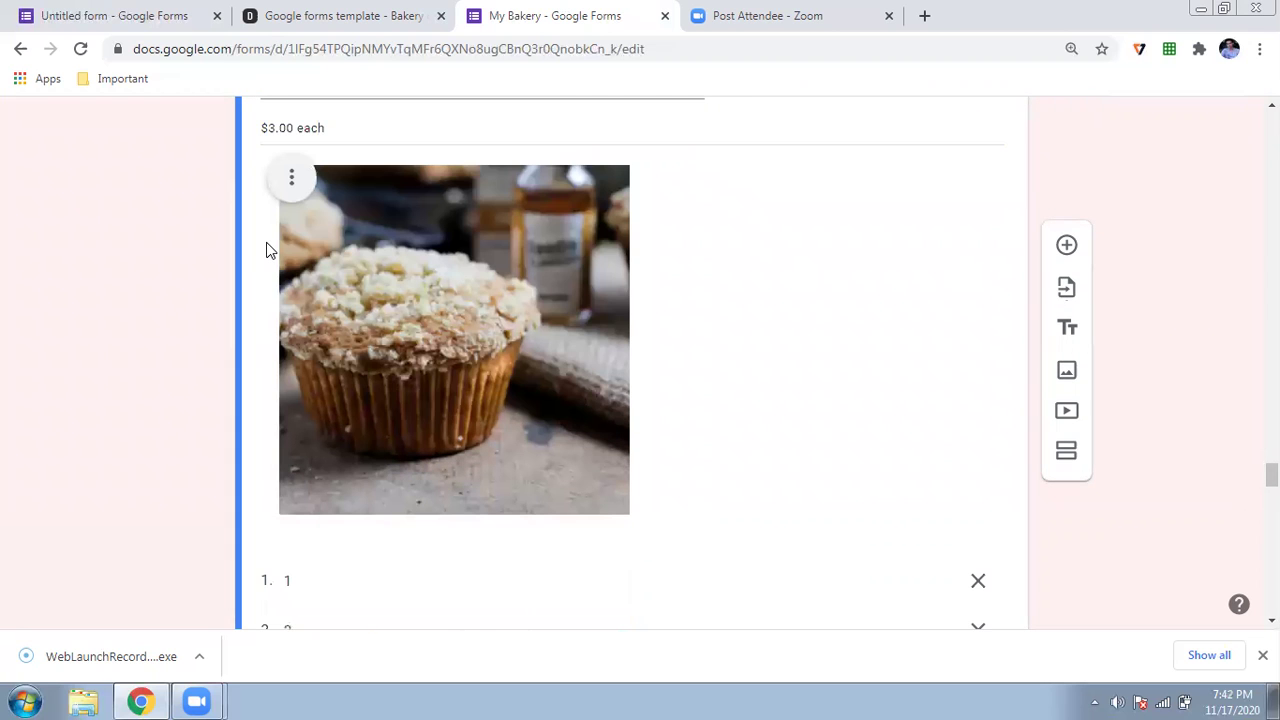
{"action": "triple_click", "coordinate": [266, 128]}
{"action": "left_click", "coordinate": [267, 129]}
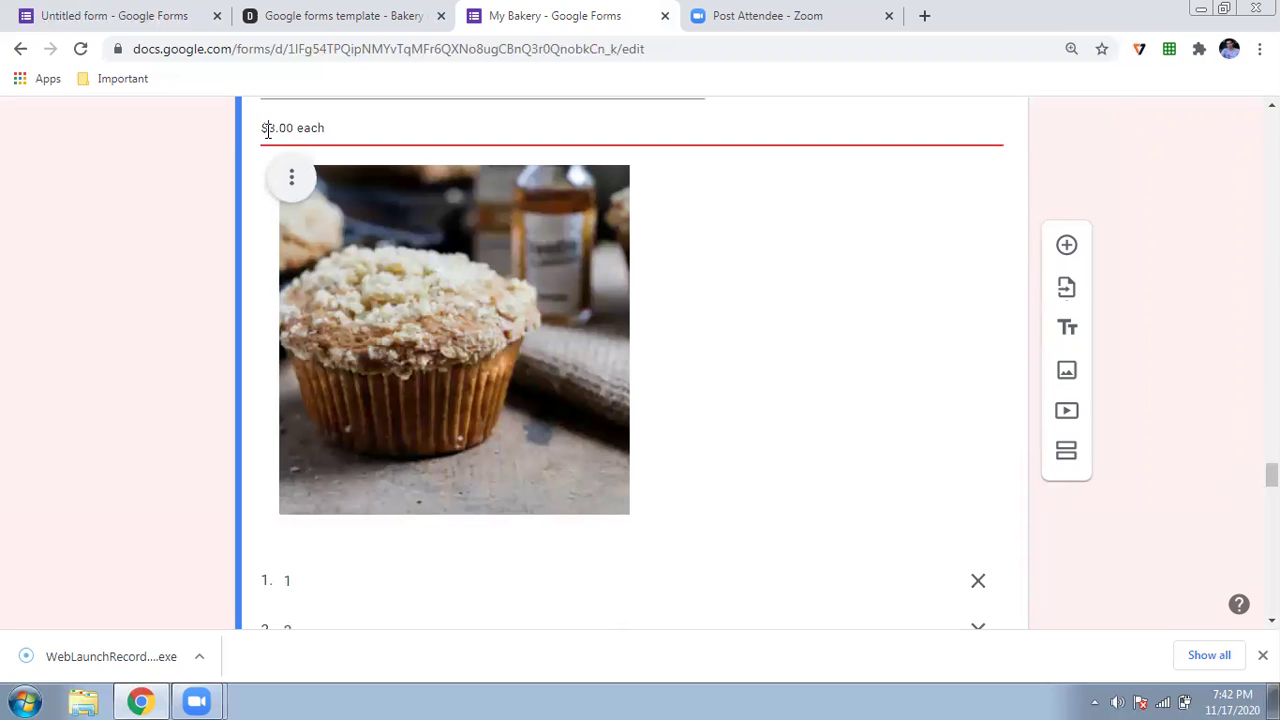
{"action": "triple_click", "coordinate": [267, 129]}
{"action": "scroll", "coordinate": [266, 131], "scroll_direction": "down", "scroll_amount": 3}
{"action": "scroll", "coordinate": [266, 131], "scroll_direction": "down", "scroll_amount": 7}
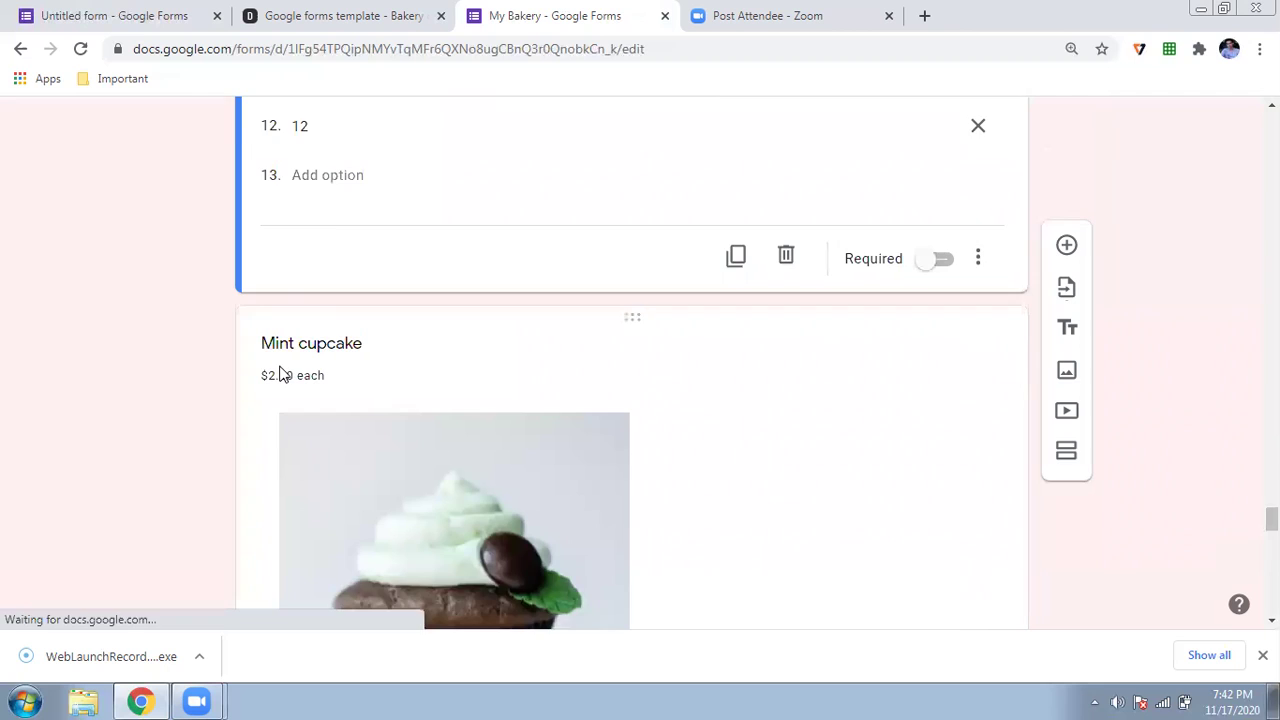
{"action": "triple_click", "coordinate": [280, 374]}
{"action": "key", "text": "Delete"}
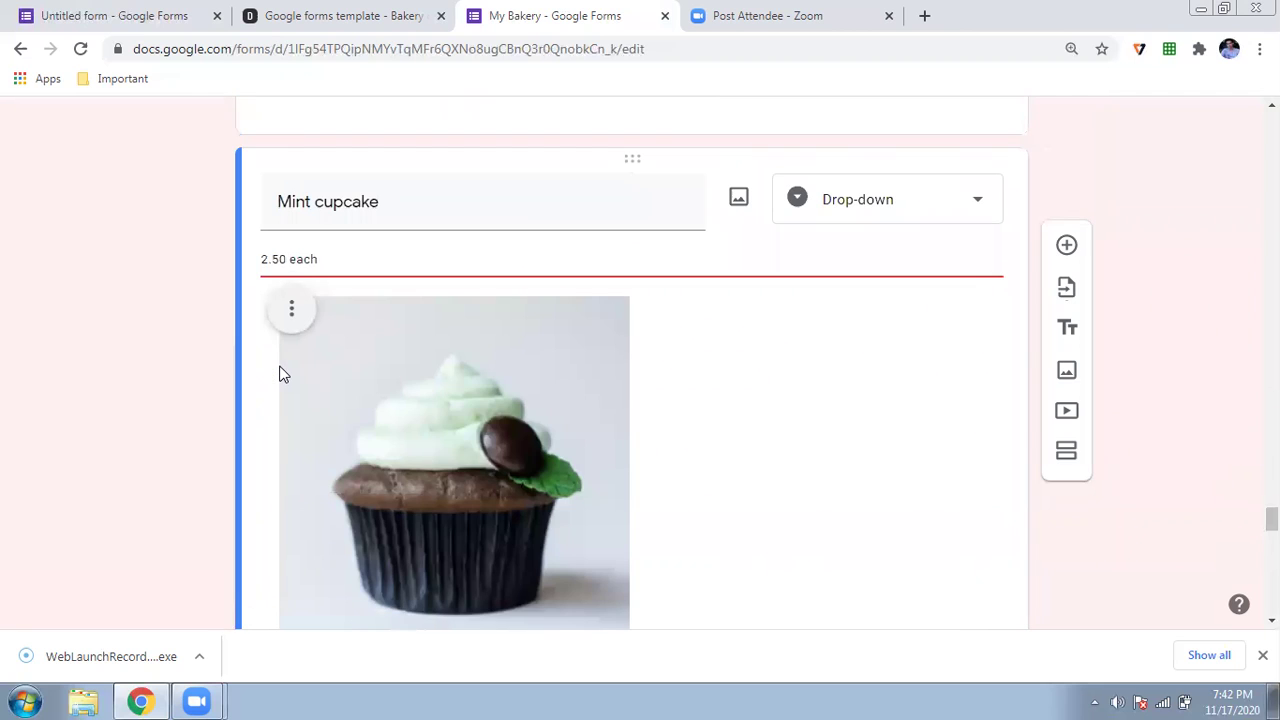
{"action": "scroll", "coordinate": [280, 374], "scroll_direction": "down", "scroll_amount": 4}
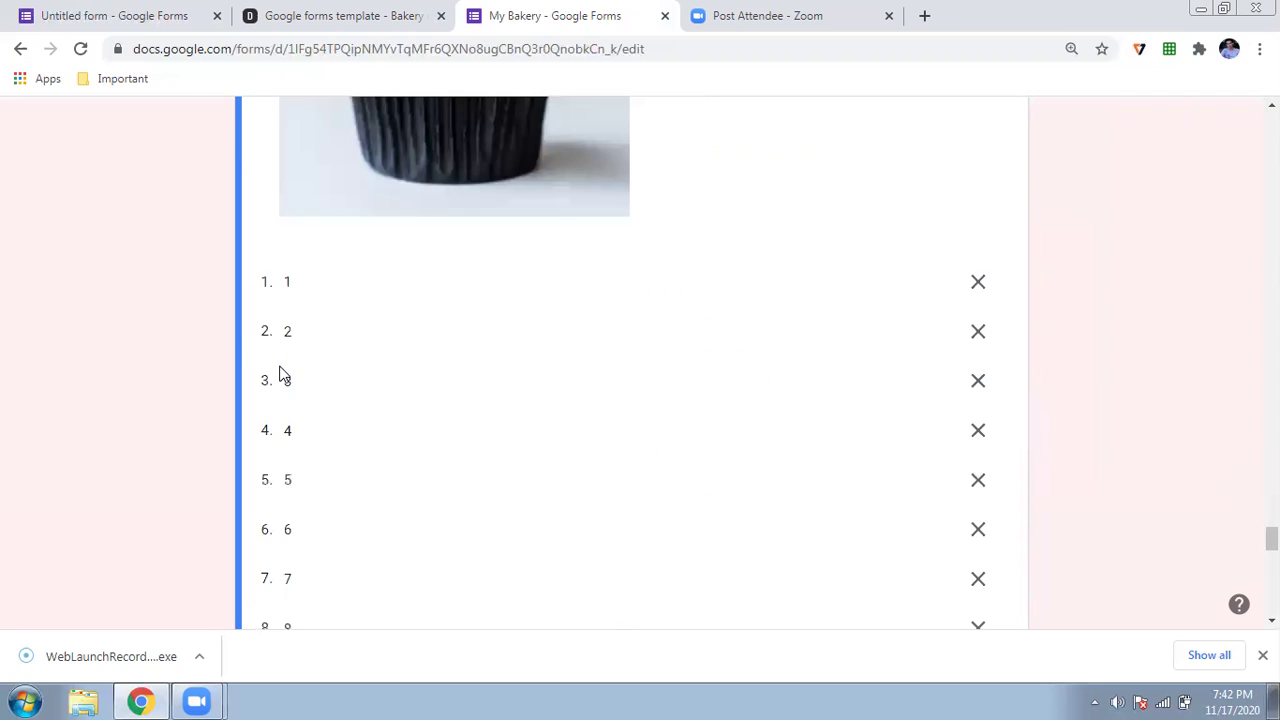
{"action": "scroll", "coordinate": [280, 400], "scroll_direction": "down", "scroll_amount": 5}
{"action": "scroll", "coordinate": [276, 430], "scroll_direction": "down", "scroll_amount": 2}
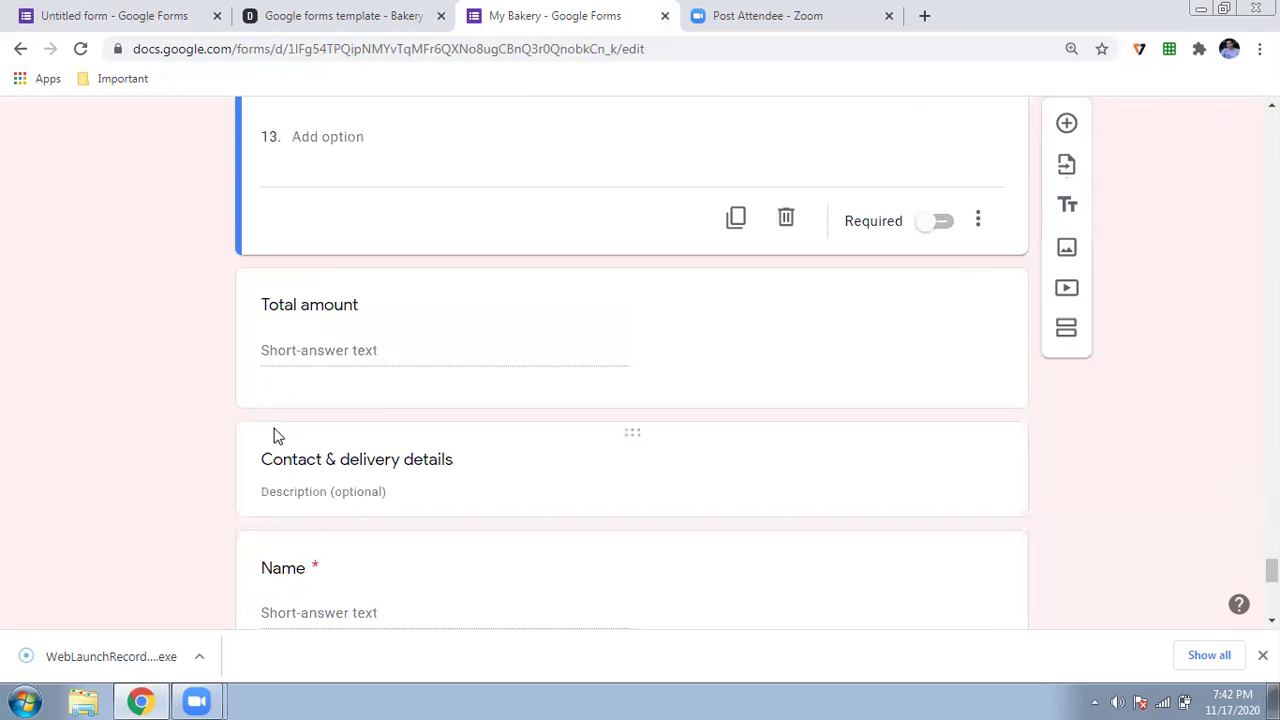
{"action": "scroll", "coordinate": [278, 436], "scroll_direction": "down", "scroll_amount": 6}
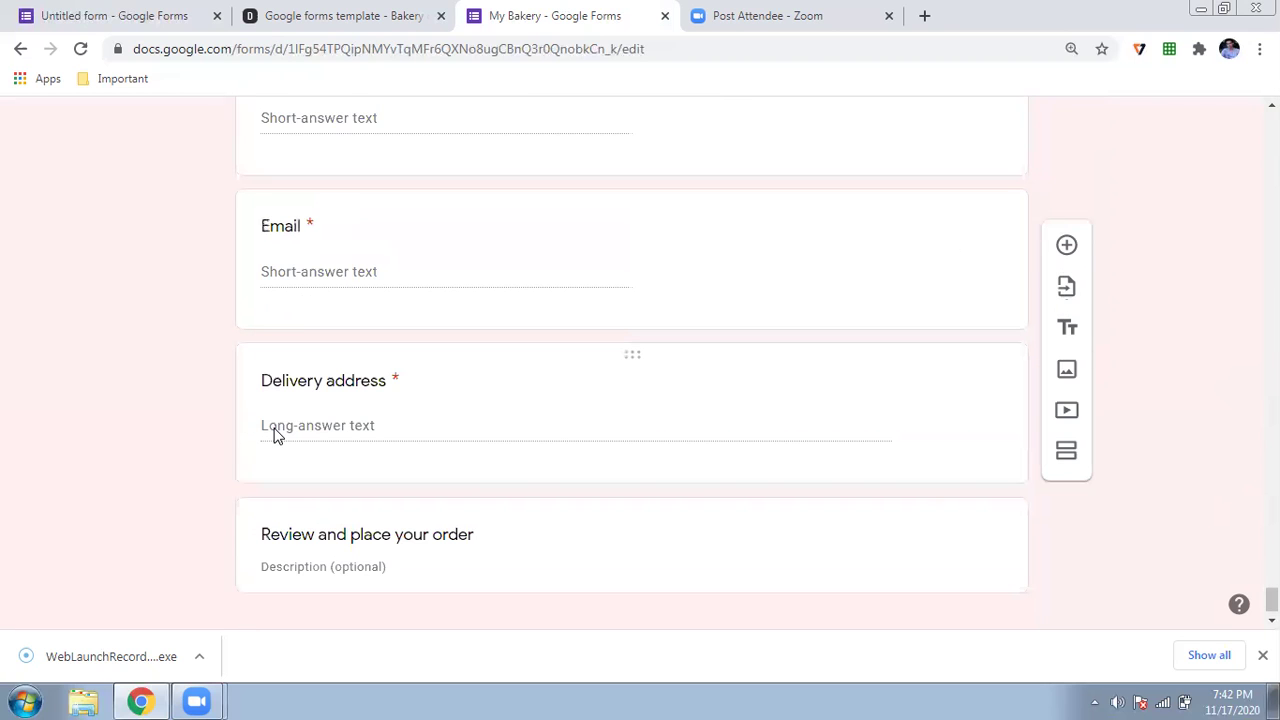
{"action": "scroll", "coordinate": [278, 436], "scroll_direction": "up", "scroll_amount": 4}
{"action": "scroll", "coordinate": [276, 436], "scroll_direction": "up", "scroll_amount": 9}
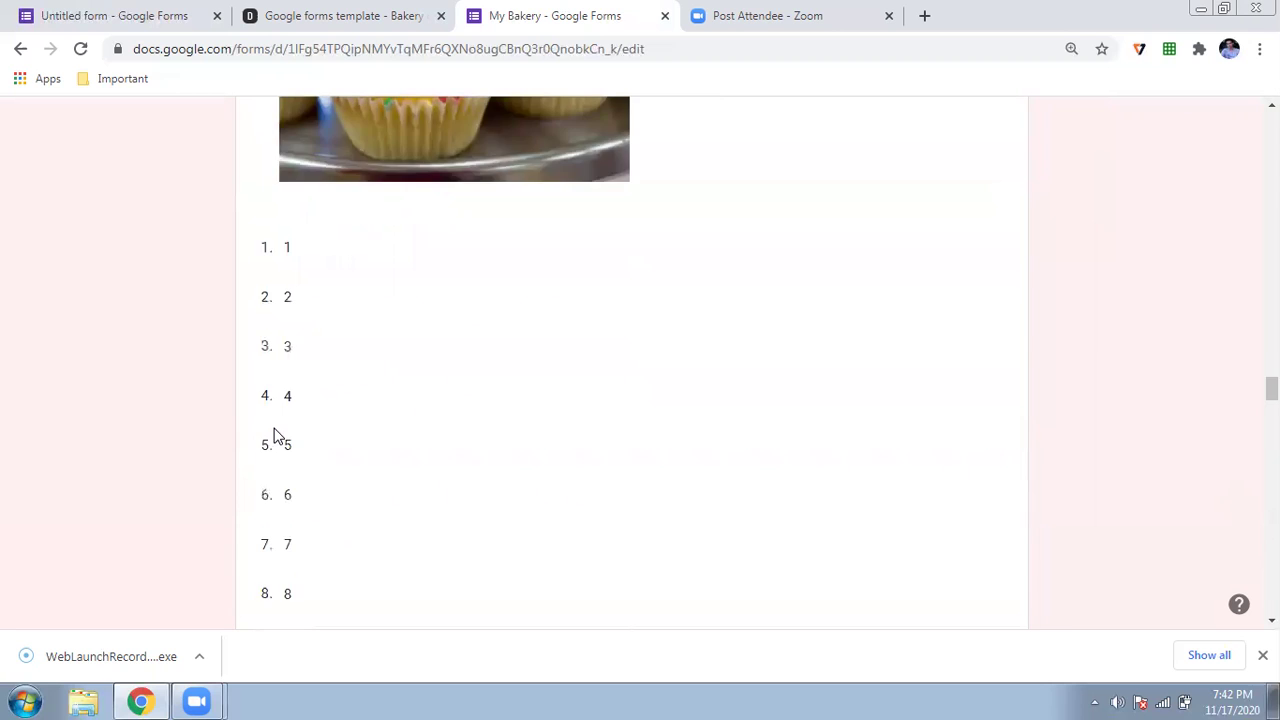
{"action": "scroll", "coordinate": [278, 436], "scroll_direction": "down", "scroll_amount": 1}
{"action": "scroll", "coordinate": [276, 436], "scroll_direction": "down", "scroll_amount": 5}
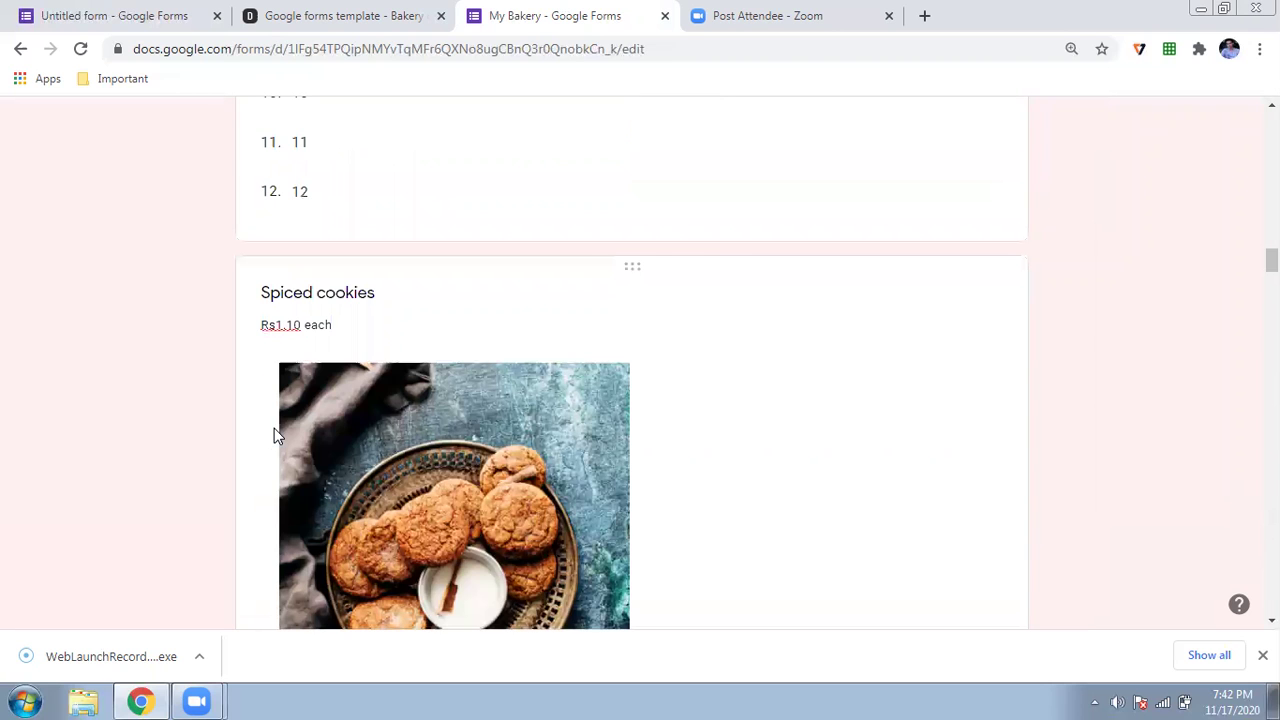
{"action": "scroll", "coordinate": [276, 436], "scroll_direction": "up", "scroll_amount": 20}
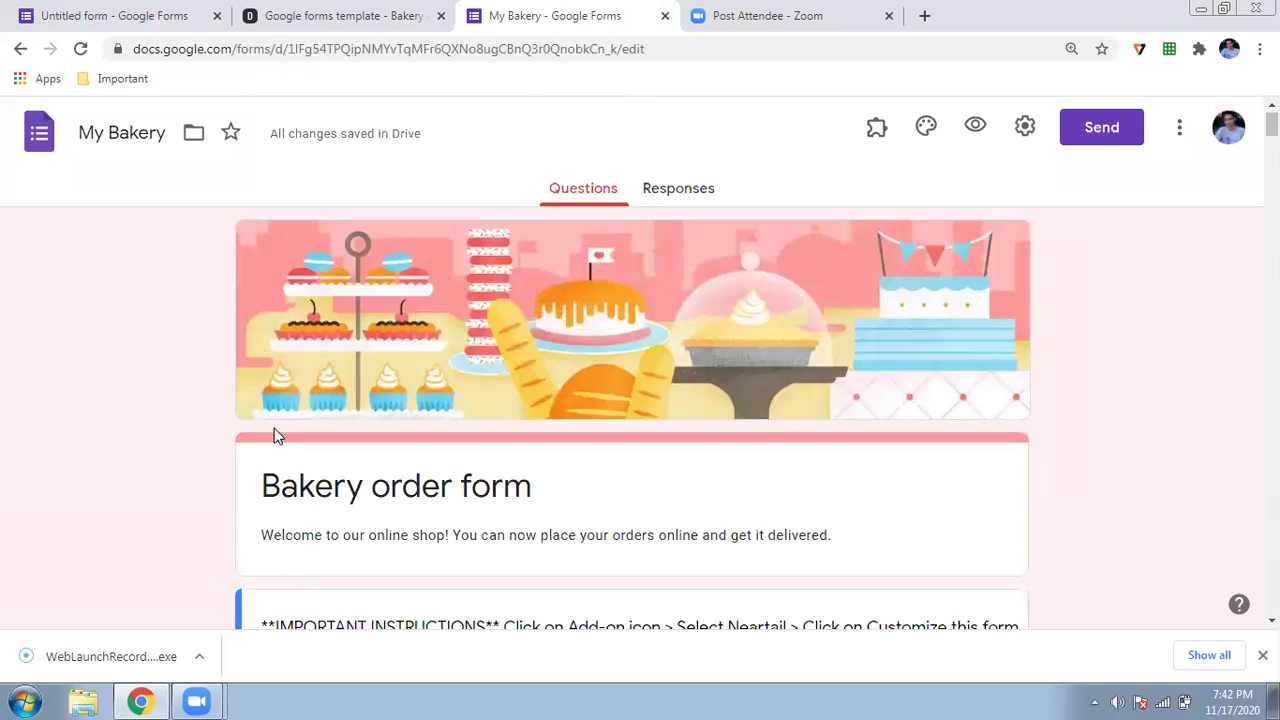
- Run Neartail's Customize this form and open the ready Bakery order form site
{"action": "left_click", "coordinate": [874, 140]}
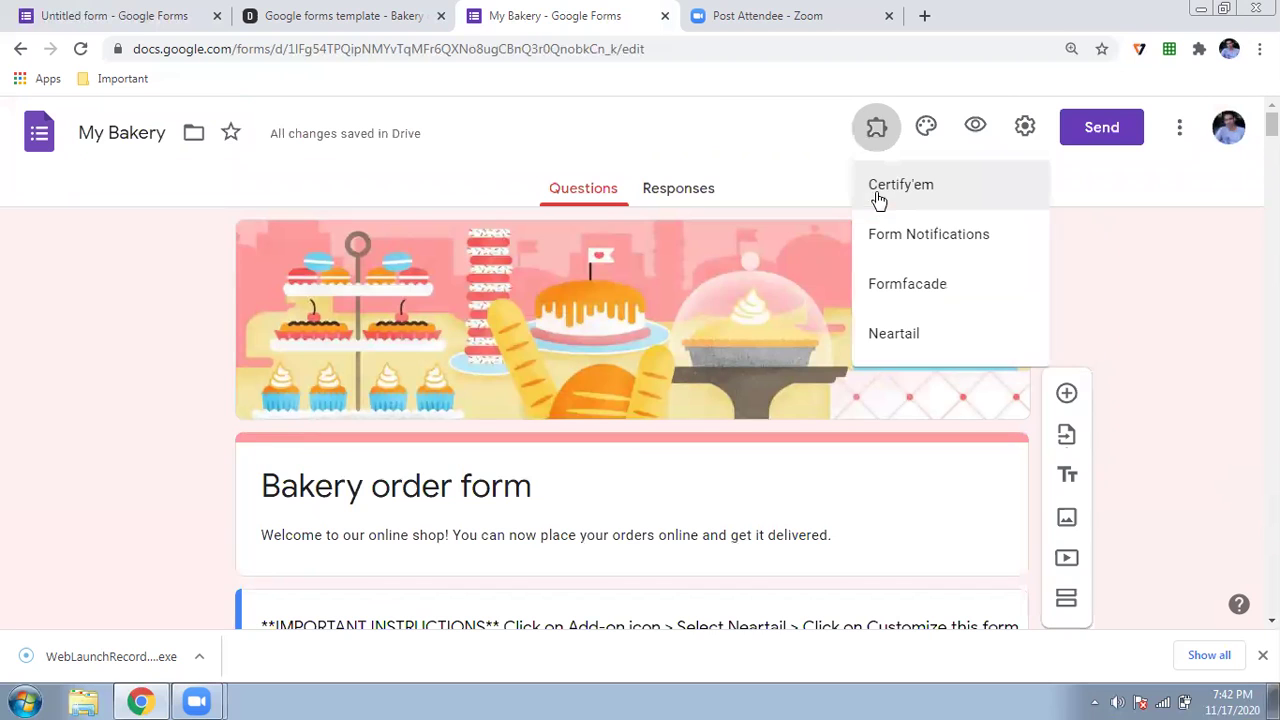
{"action": "left_click", "coordinate": [893, 332]}
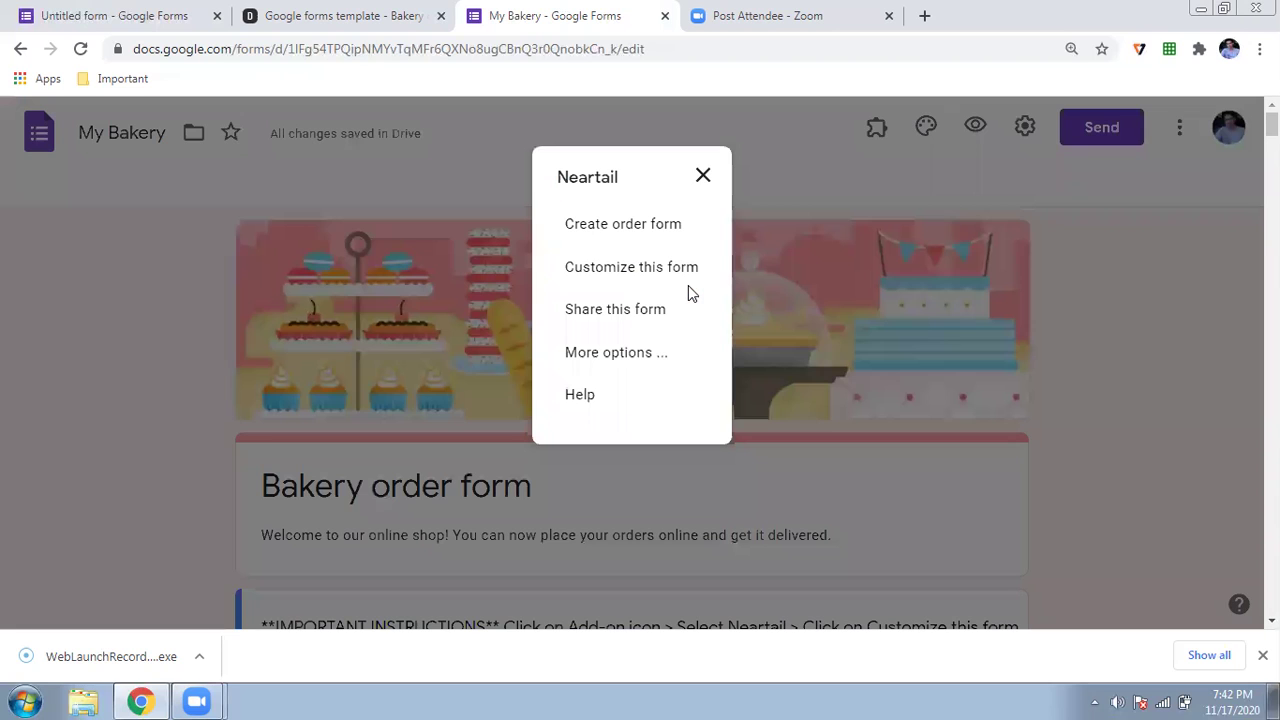
{"action": "left_click", "coordinate": [600, 270]}
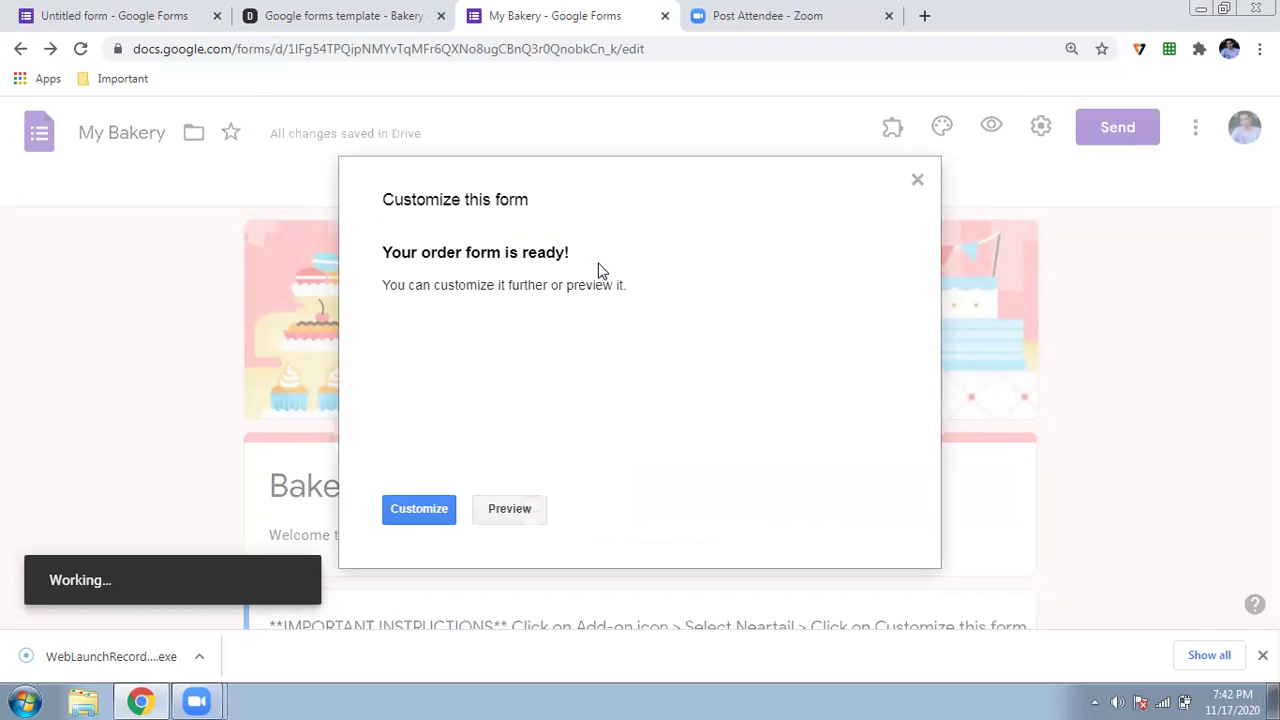
{"action": "left_click", "coordinate": [414, 503]}
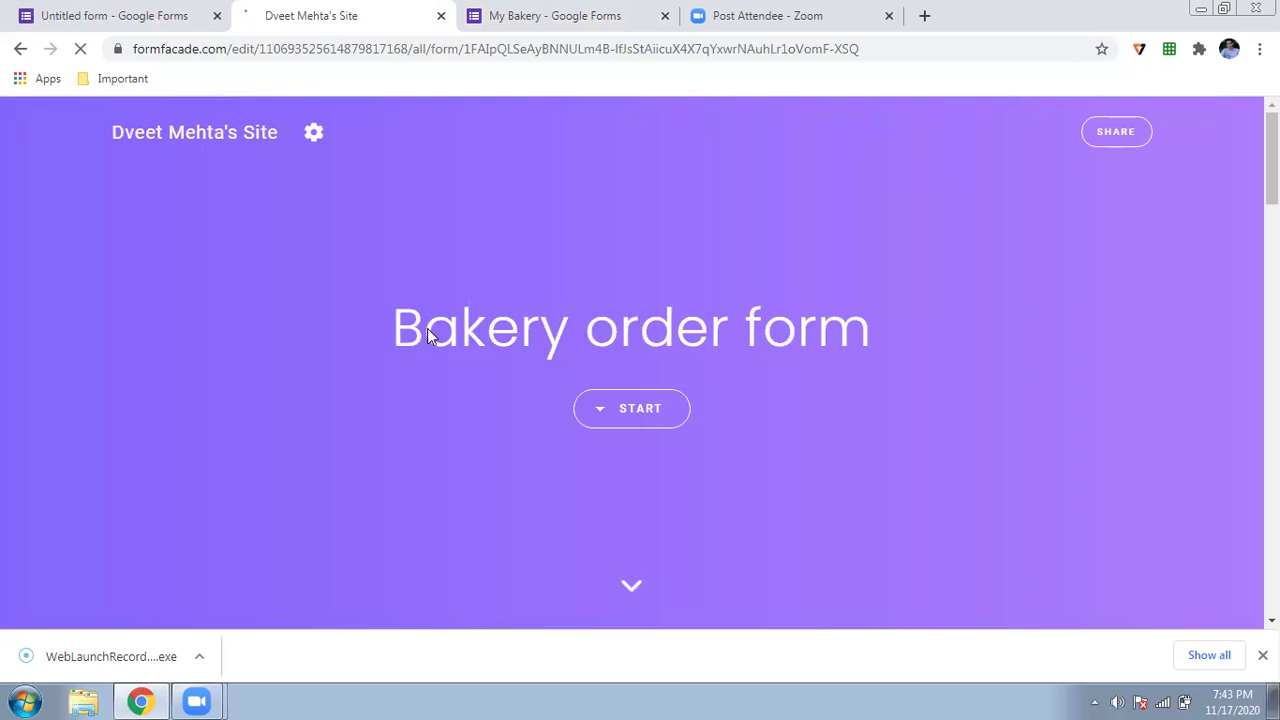
- Scroll through the rupee-priced bakery items down to the Total amount field showing $0
{"action": "scroll", "coordinate": [429, 332], "scroll_direction": "down", "scroll_amount": 5}
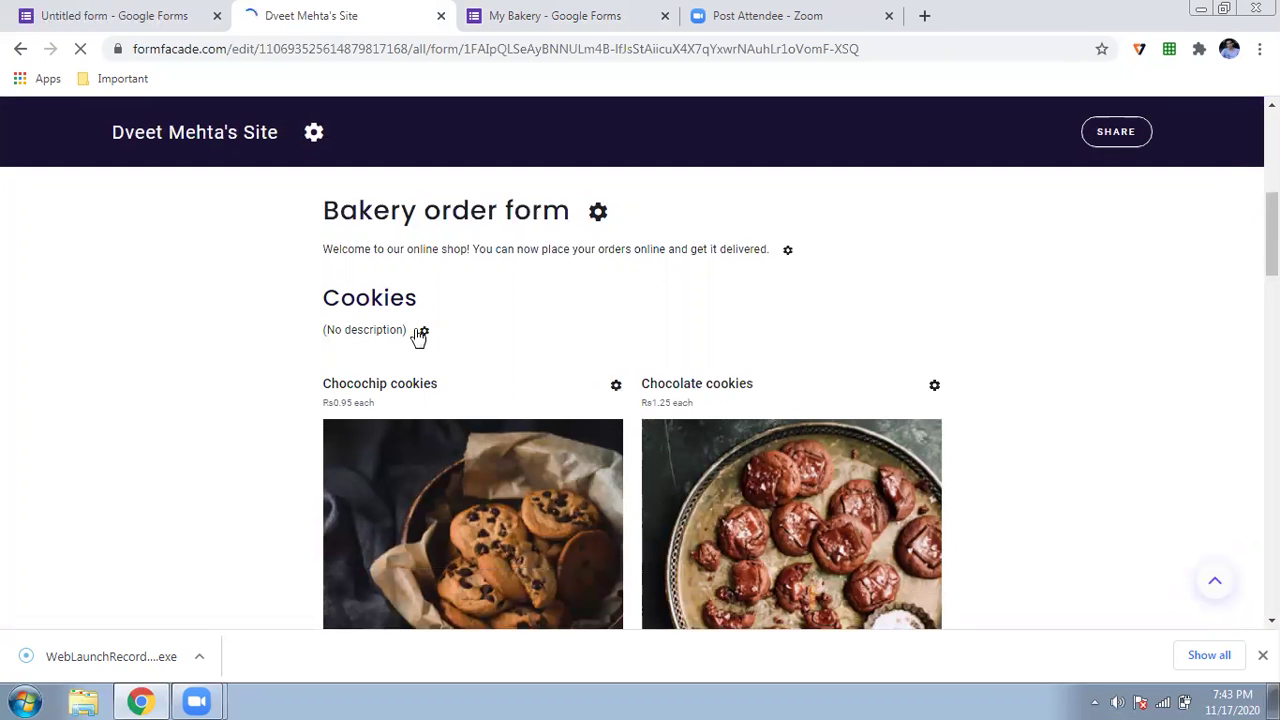
{"action": "scroll", "coordinate": [268, 303], "scroll_direction": "down", "scroll_amount": 3}
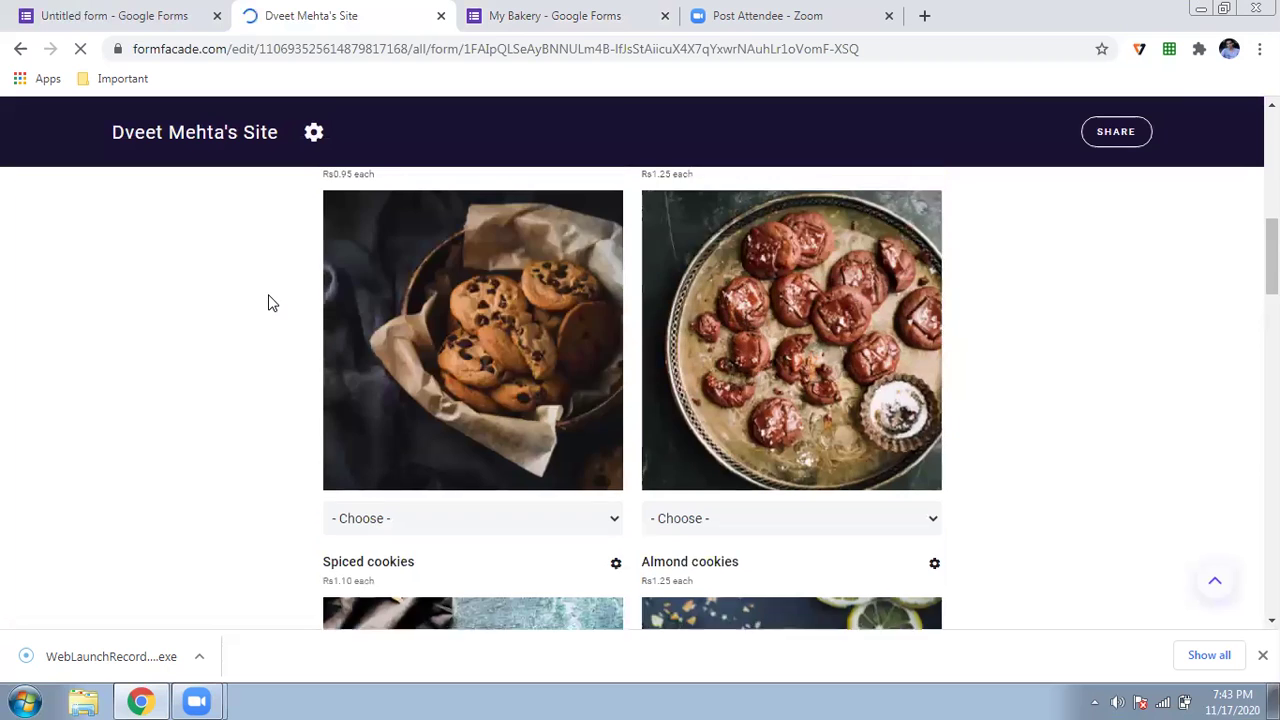
{"action": "scroll", "coordinate": [268, 303], "scroll_direction": "down", "scroll_amount": 7}
{"action": "scroll", "coordinate": [268, 303], "scroll_direction": "down", "scroll_amount": 9}
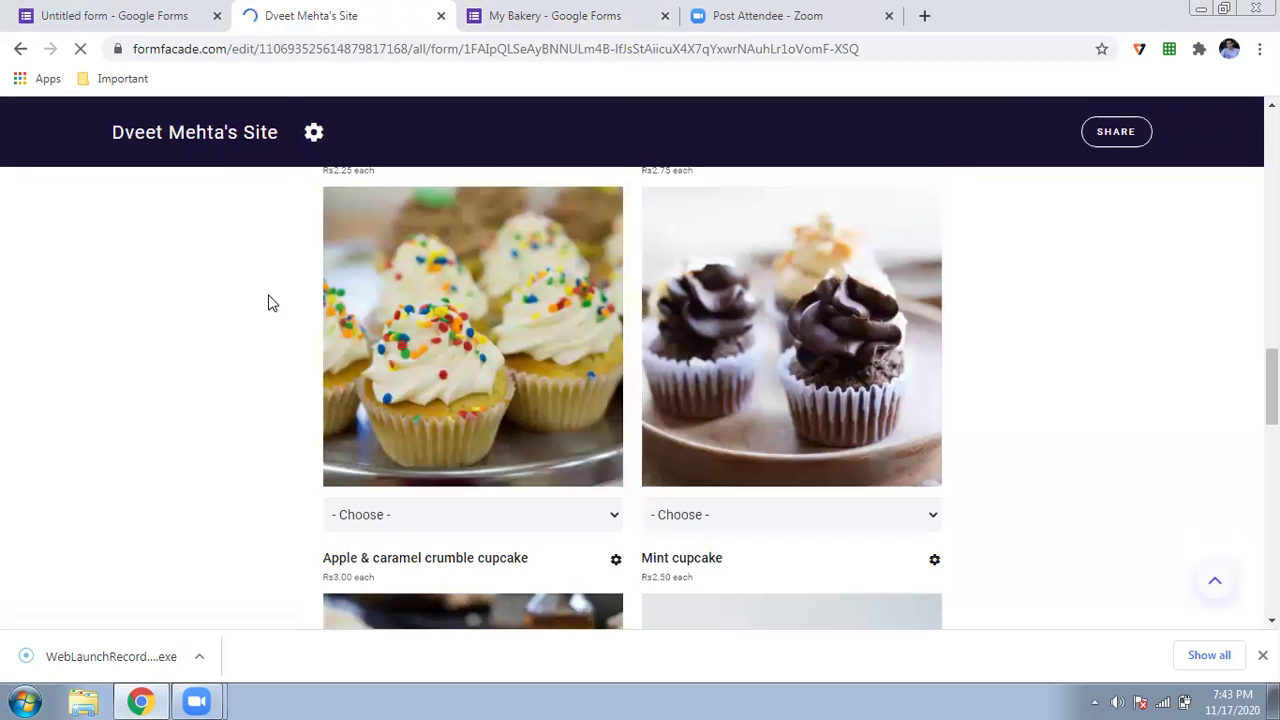
{"action": "scroll", "coordinate": [268, 303], "scroll_direction": "up", "scroll_amount": 1}
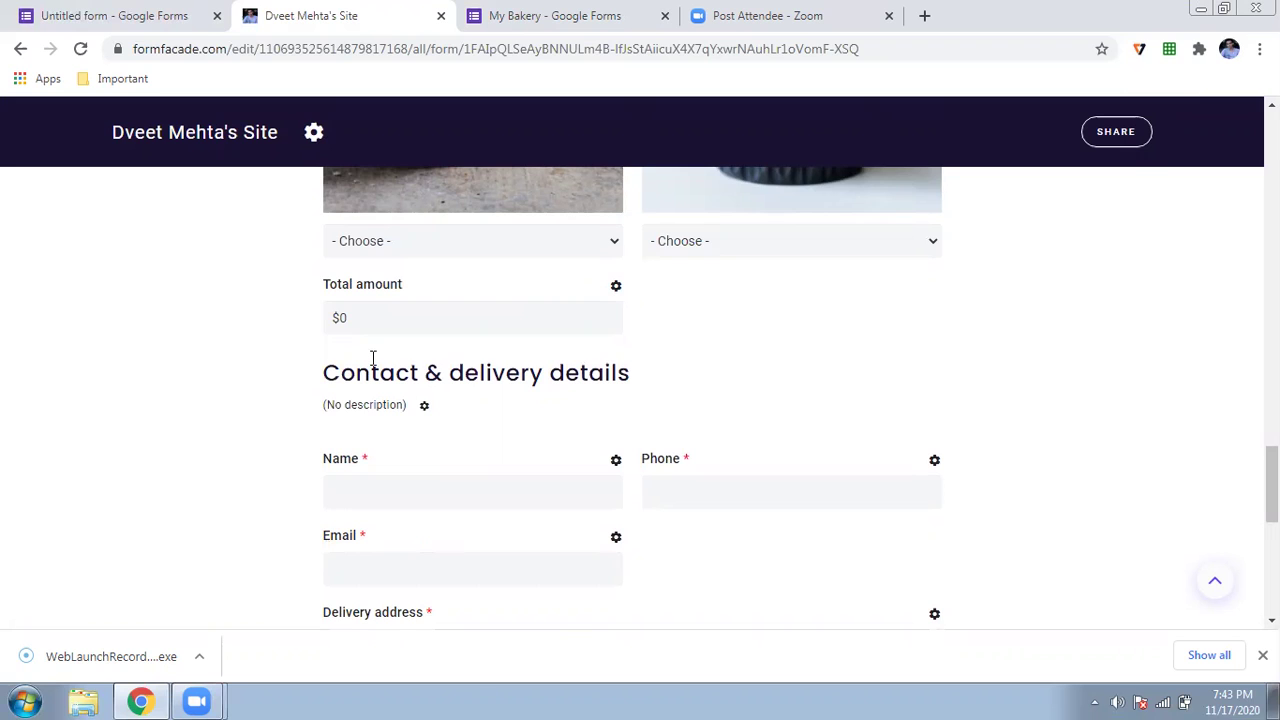
{"action": "scroll", "coordinate": [414, 315], "scroll_direction": "up", "scroll_amount": 3}
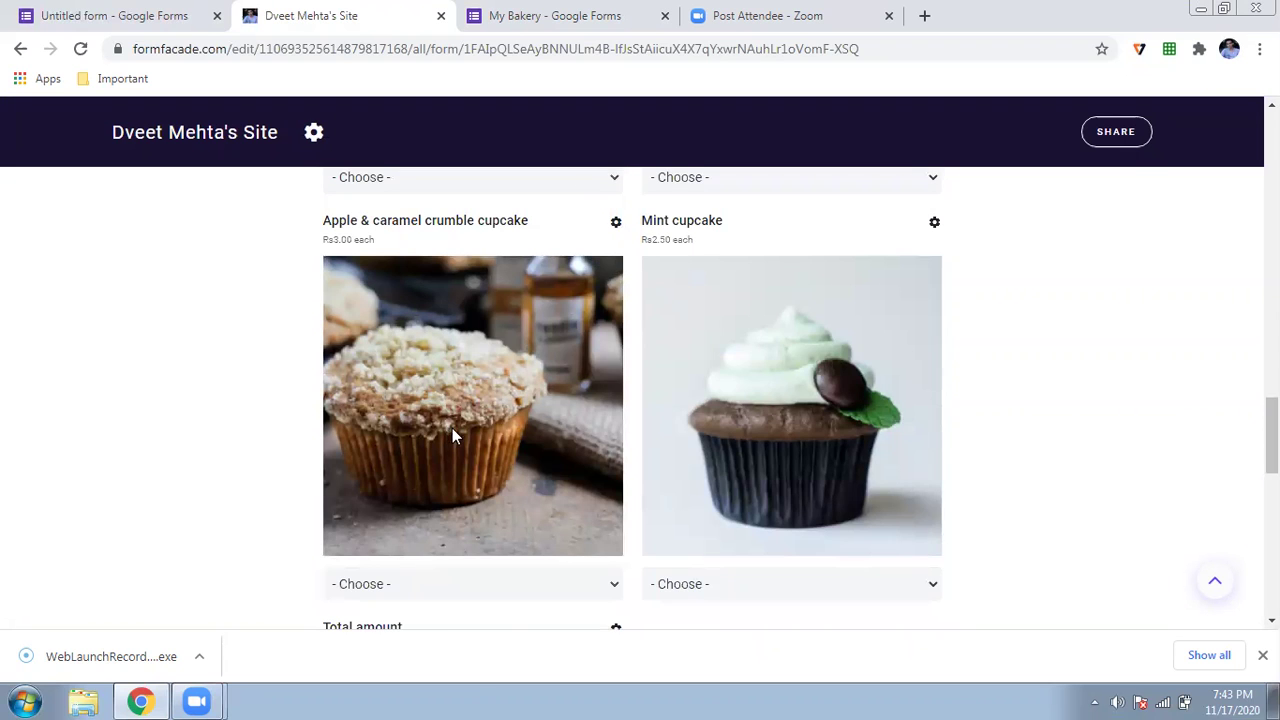
{"action": "scroll", "coordinate": [452, 428], "scroll_direction": "down", "scroll_amount": 3}
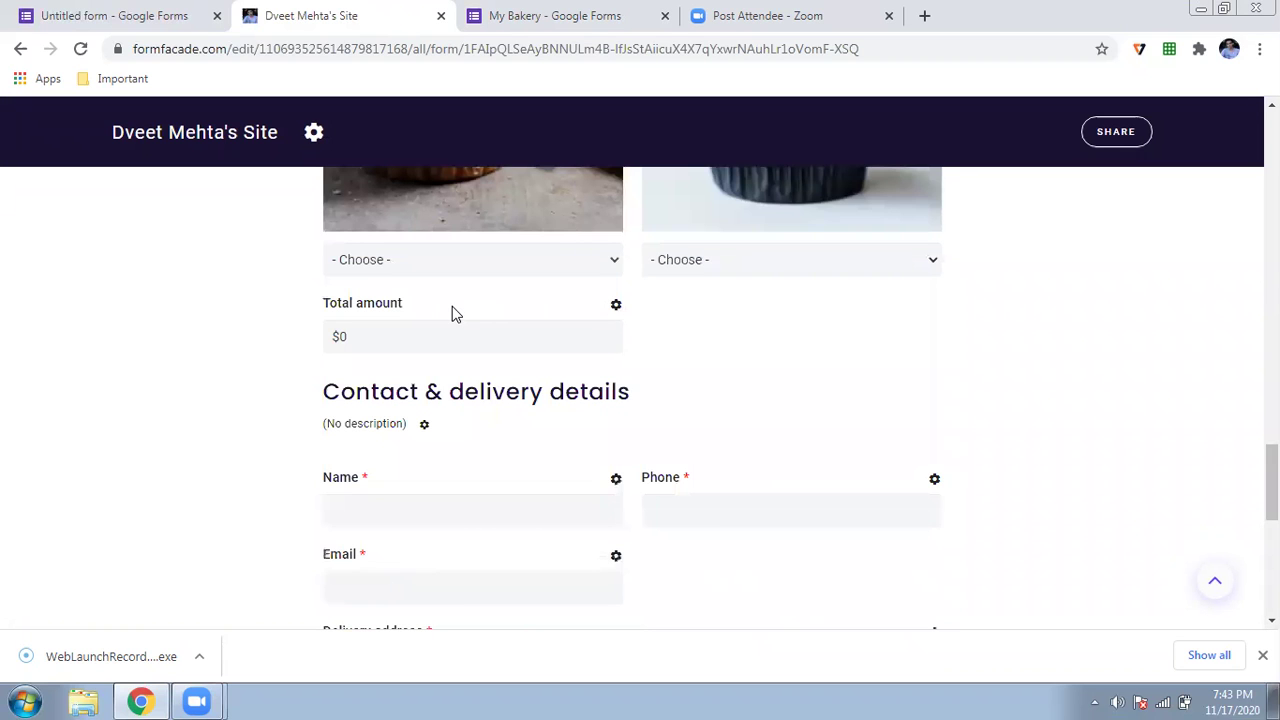
{"action": "scroll", "coordinate": [452, 312], "scroll_direction": "up", "scroll_amount": 7}
{"action": "scroll", "coordinate": [452, 312], "scroll_direction": "up", "scroll_amount": 5}
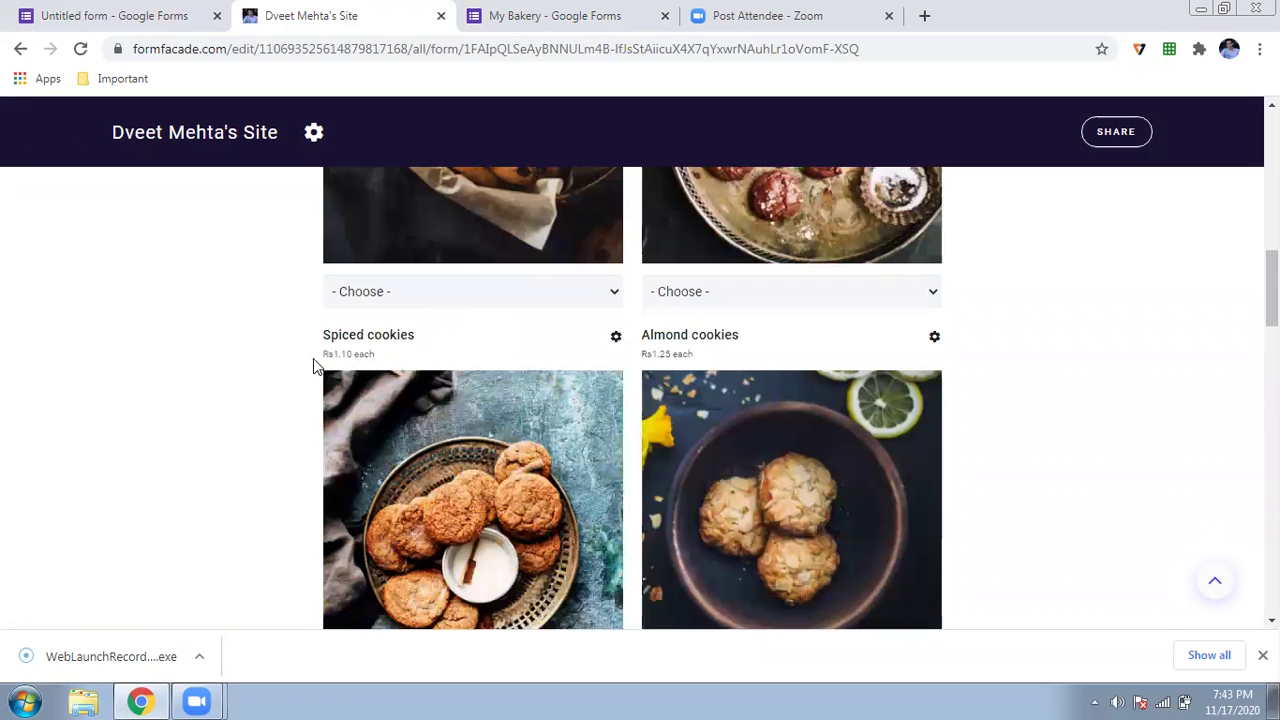
{"action": "scroll", "coordinate": [609, 405], "scroll_direction": "down", "scroll_amount": 12}
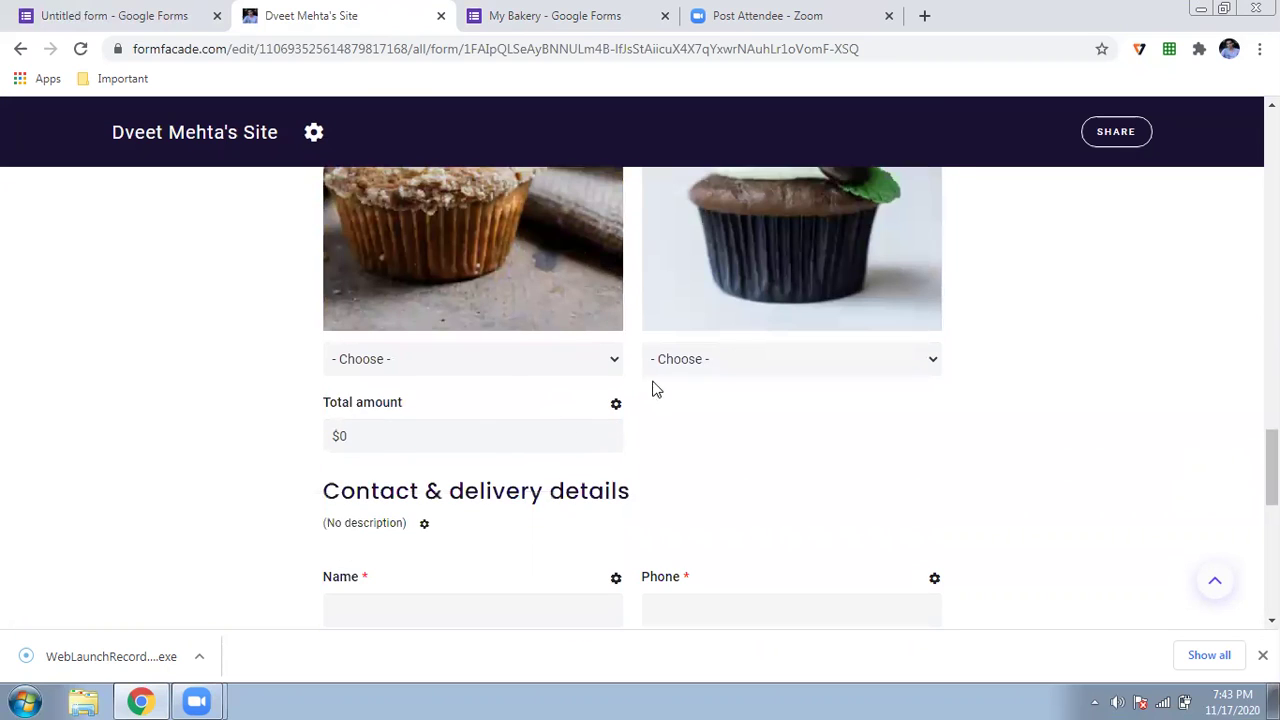
- Change the Total amount's Calculate formula from TOTAL("$") to TOTAL("Rs") and save it
{"action": "left_click", "coordinate": [616, 405]}
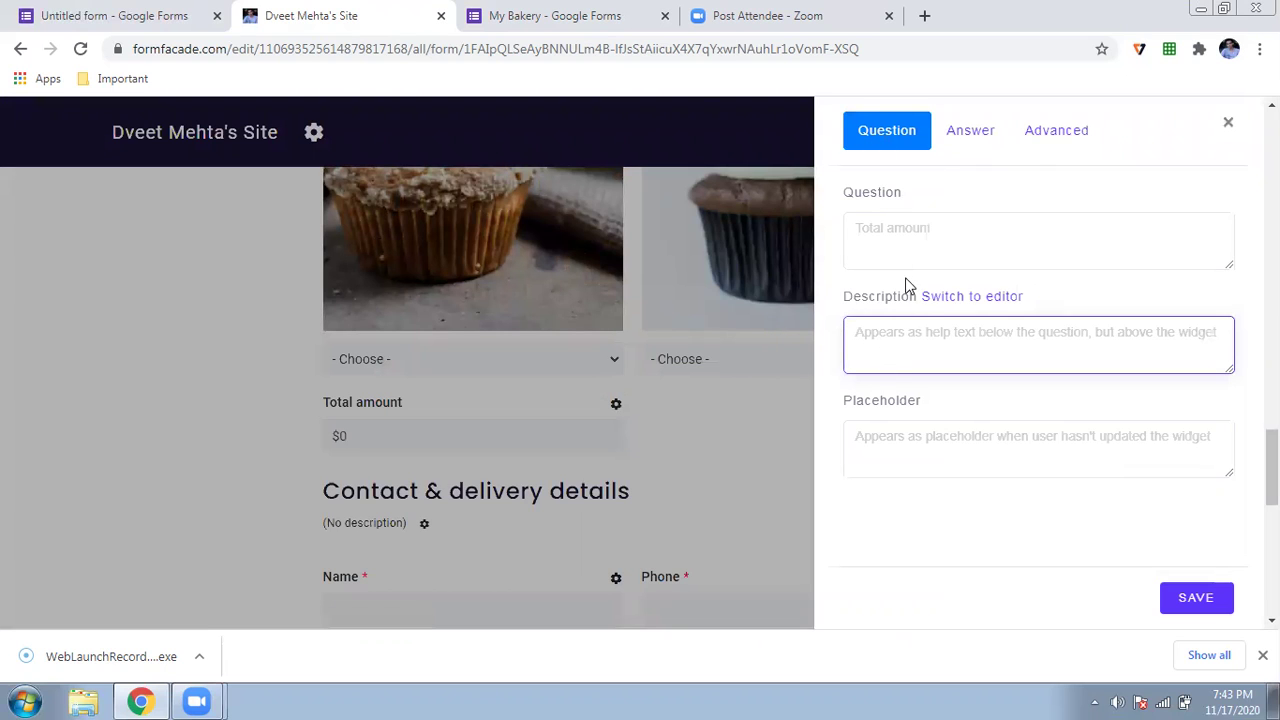
{"action": "left_click", "coordinate": [960, 138]}
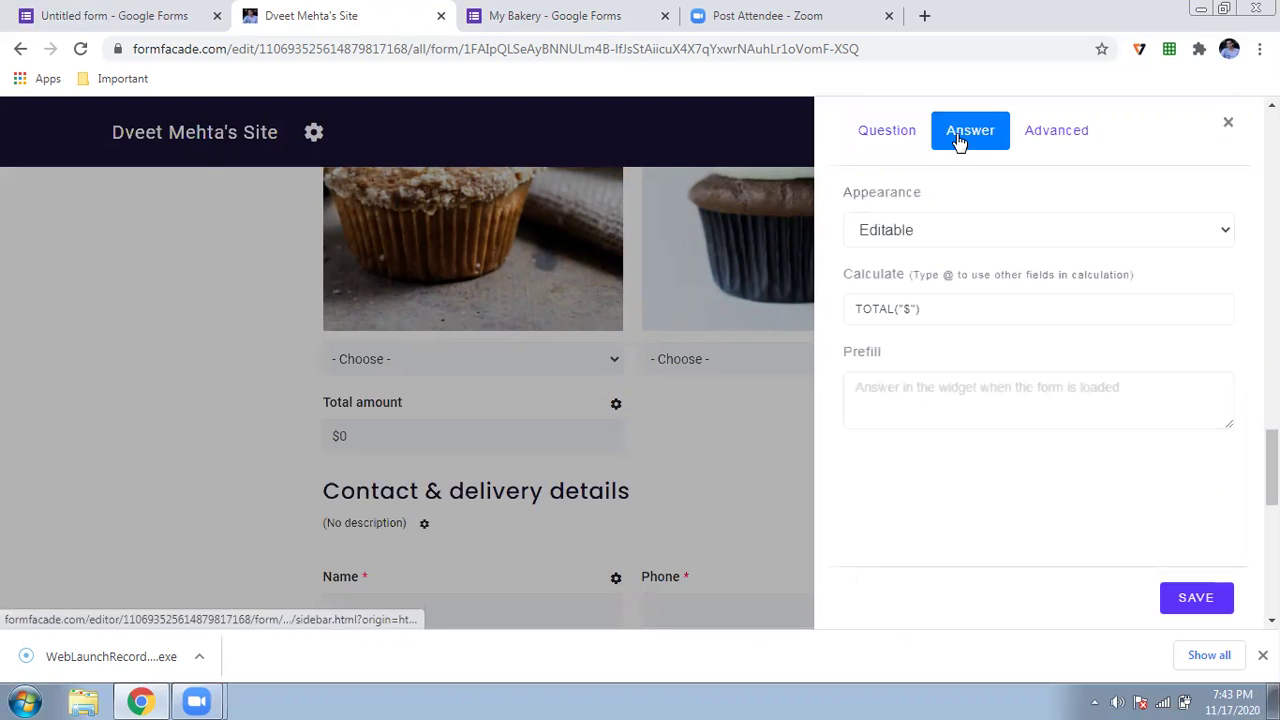
{"action": "left_click", "coordinate": [911, 313]}
{"action": "key", "text": "BackSpace"}
{"action": "type", "text": "Rs"}
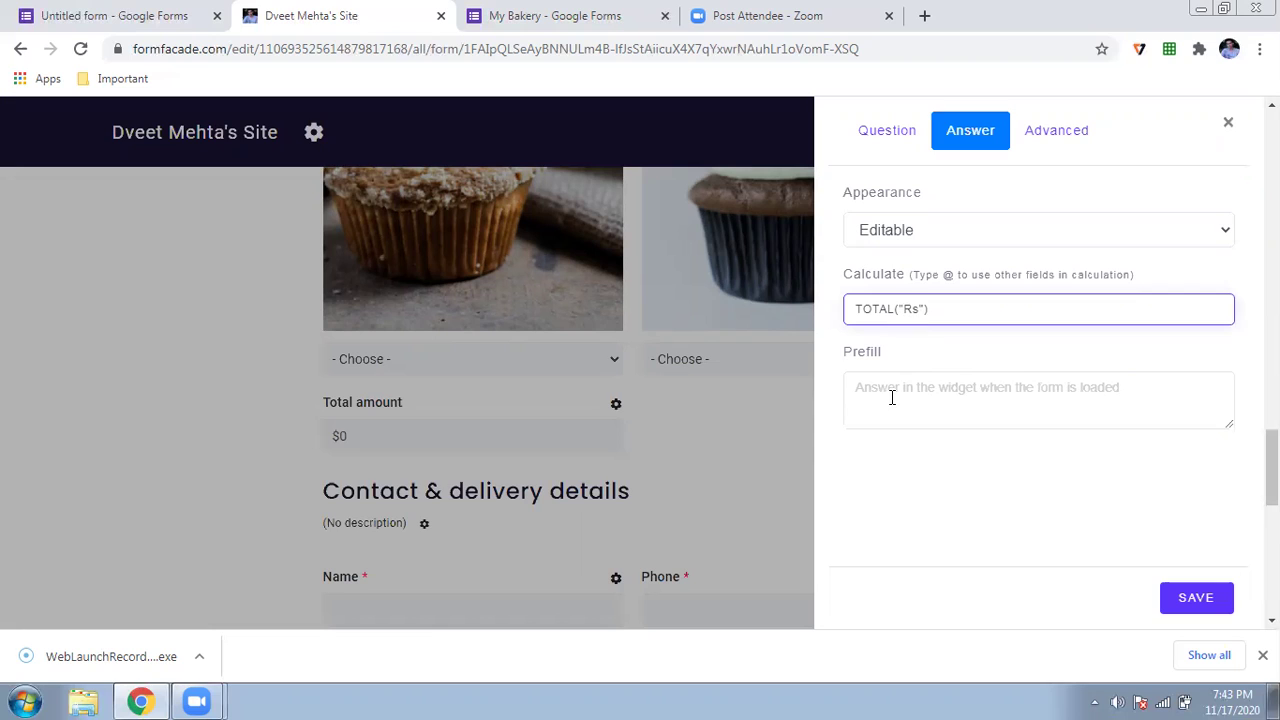
{"action": "left_click", "coordinate": [1192, 606]}
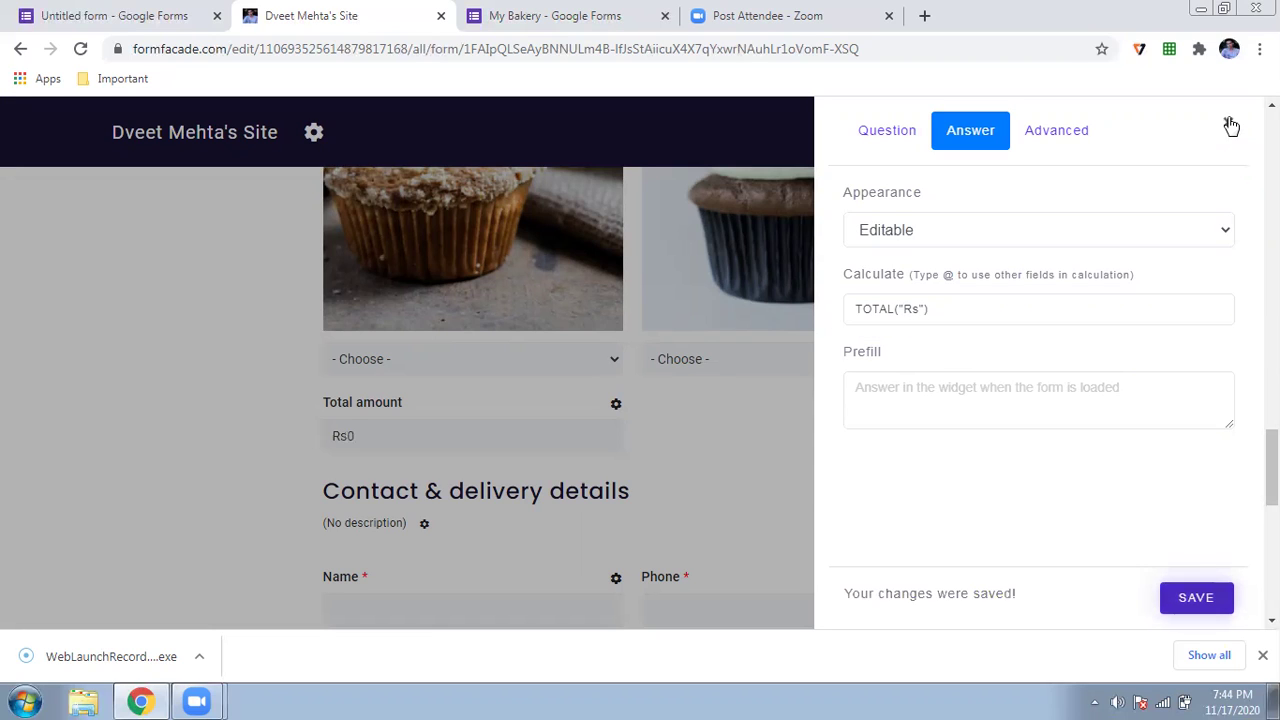
{"action": "left_click", "coordinate": [1228, 123]}
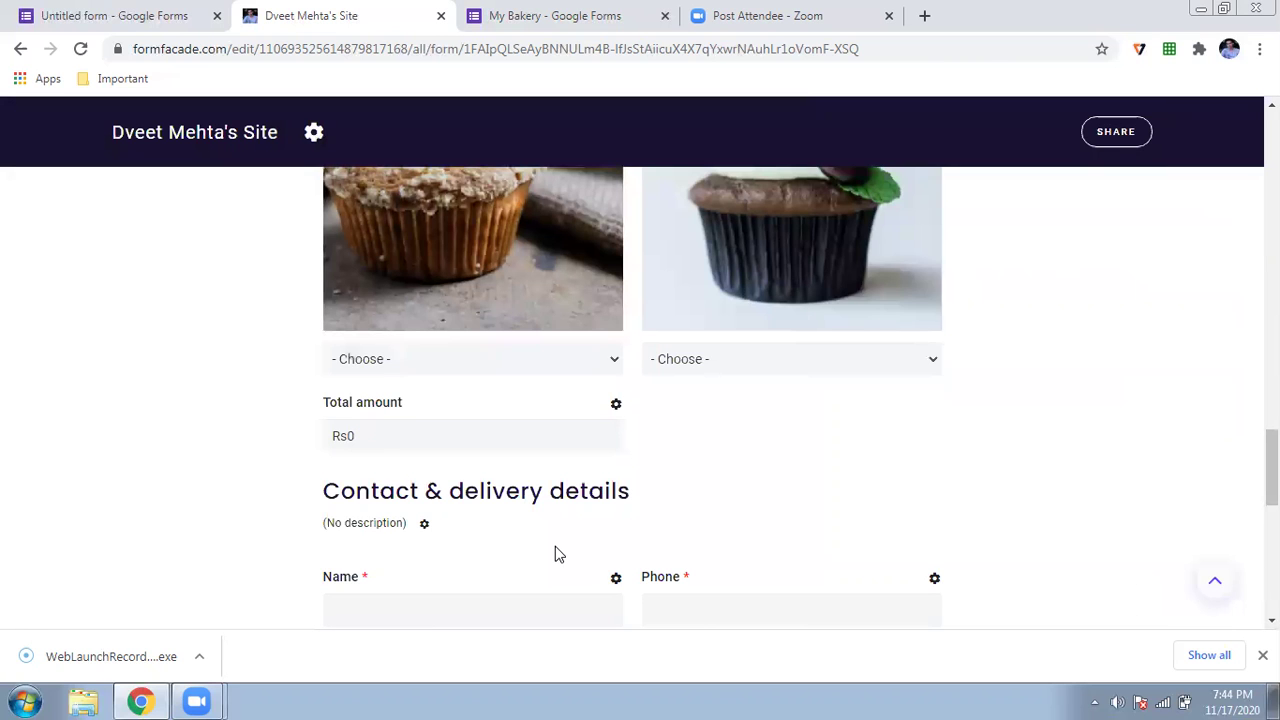
- Choose 6 Chocochip cookies and confirm the Total amount reads Rs5.70
{"action": "scroll", "coordinate": [555, 546], "scroll_direction": "down", "scroll_amount": 2}
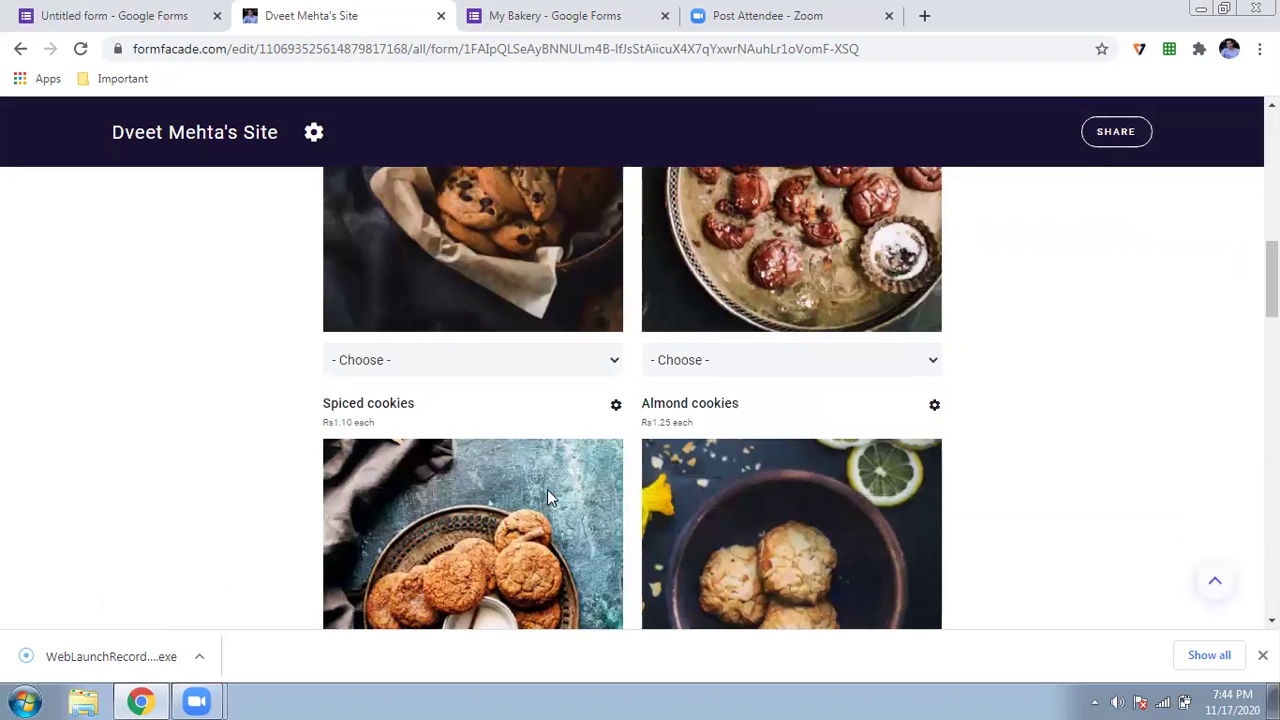
{"action": "left_click", "coordinate": [563, 350]}
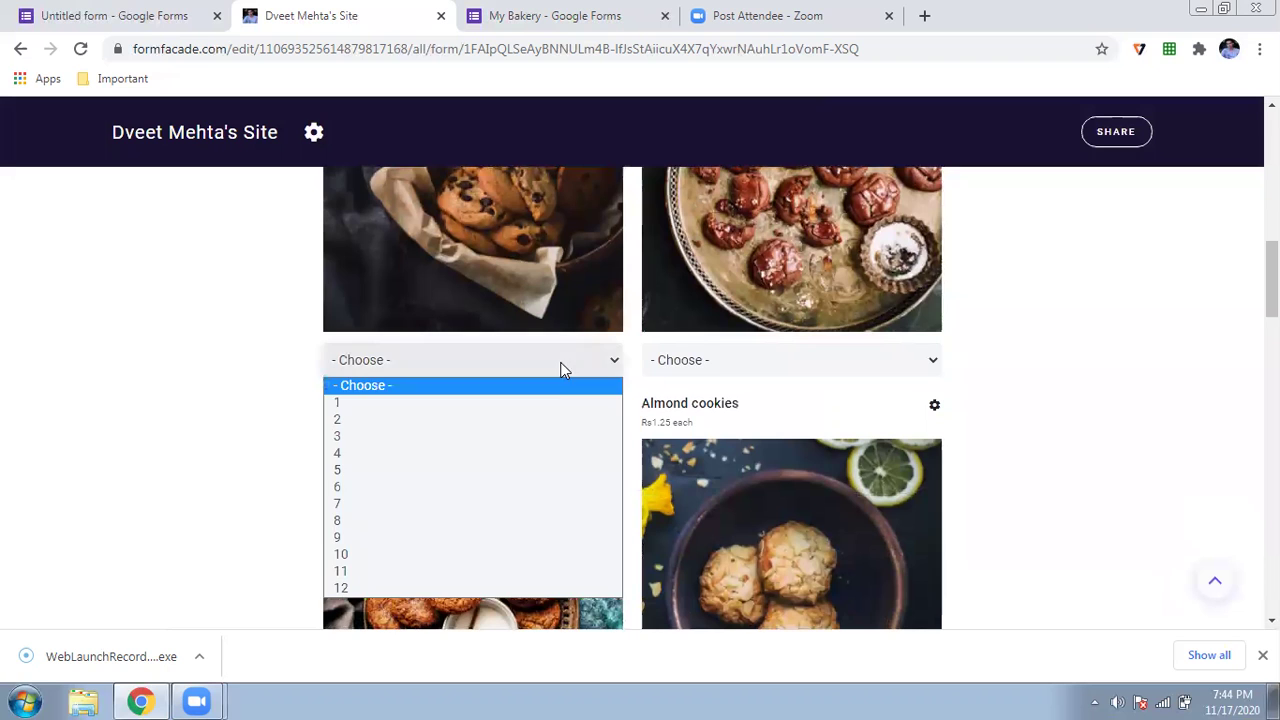
{"action": "left_click", "coordinate": [518, 490]}
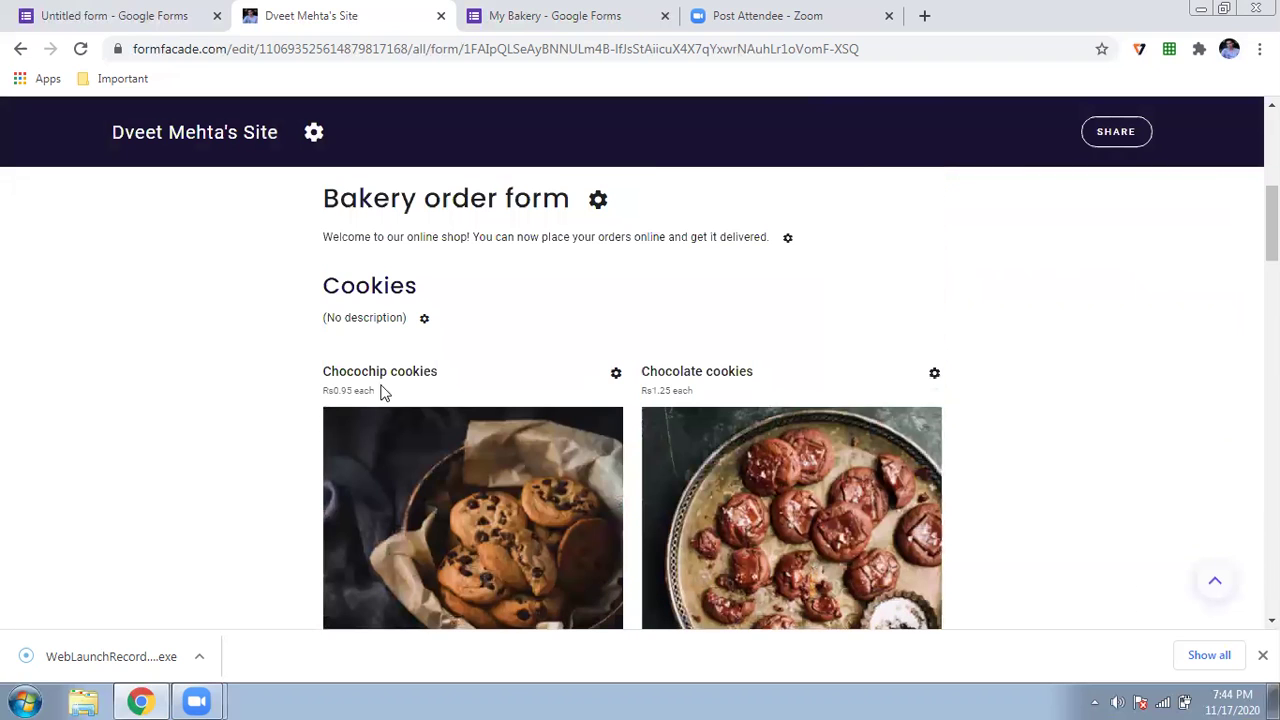
{"action": "scroll", "coordinate": [292, 425], "scroll_direction": "down", "scroll_amount": 12}
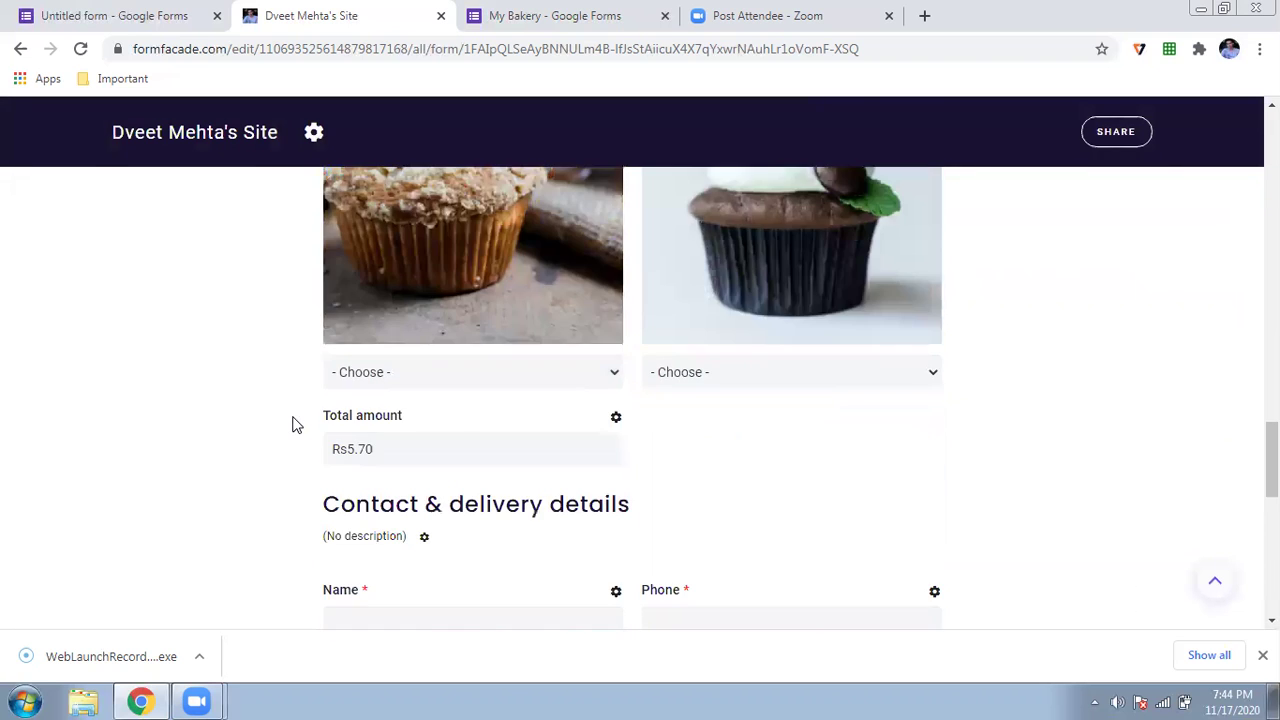
{"action": "scroll", "coordinate": [292, 425], "scroll_direction": "down", "scroll_amount": 2}
{"action": "scroll", "coordinate": [370, 300], "scroll_direction": "up", "scroll_amount": 1}
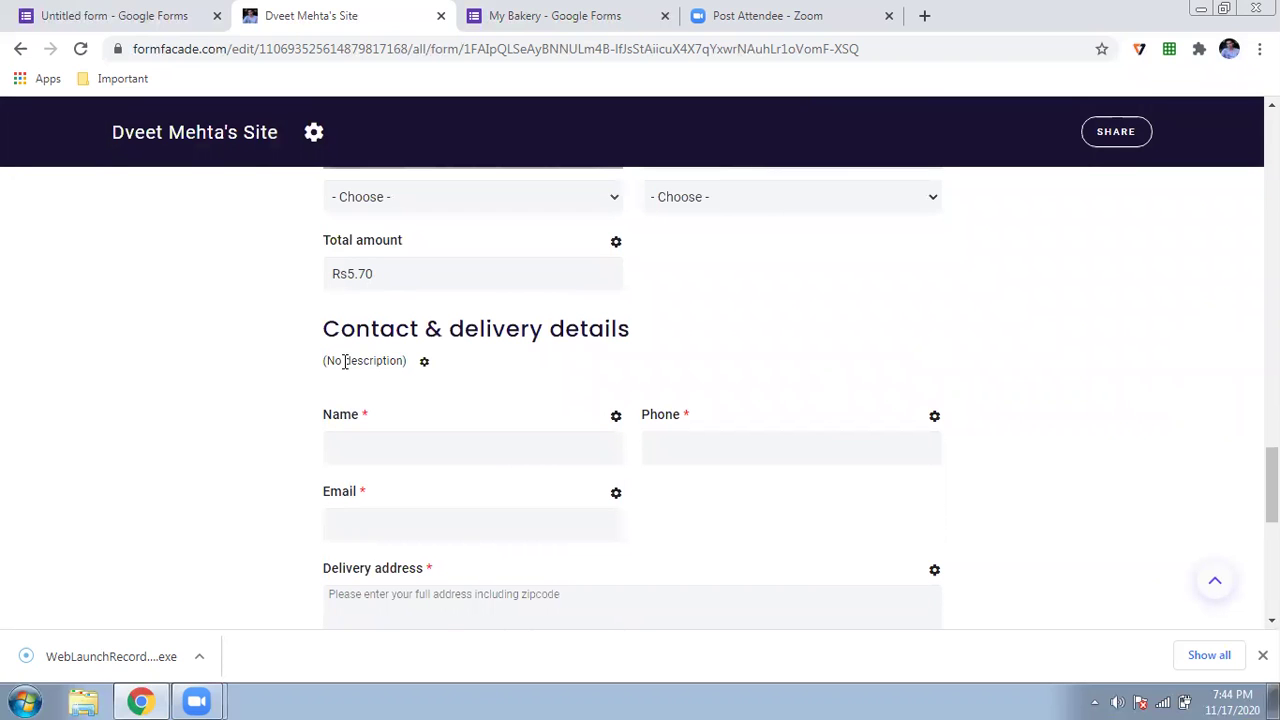
{"action": "scroll", "coordinate": [344, 362], "scroll_direction": "up", "scroll_amount": 5}
{"action": "scroll", "coordinate": [343, 366], "scroll_direction": "down", "scroll_amount": 1}
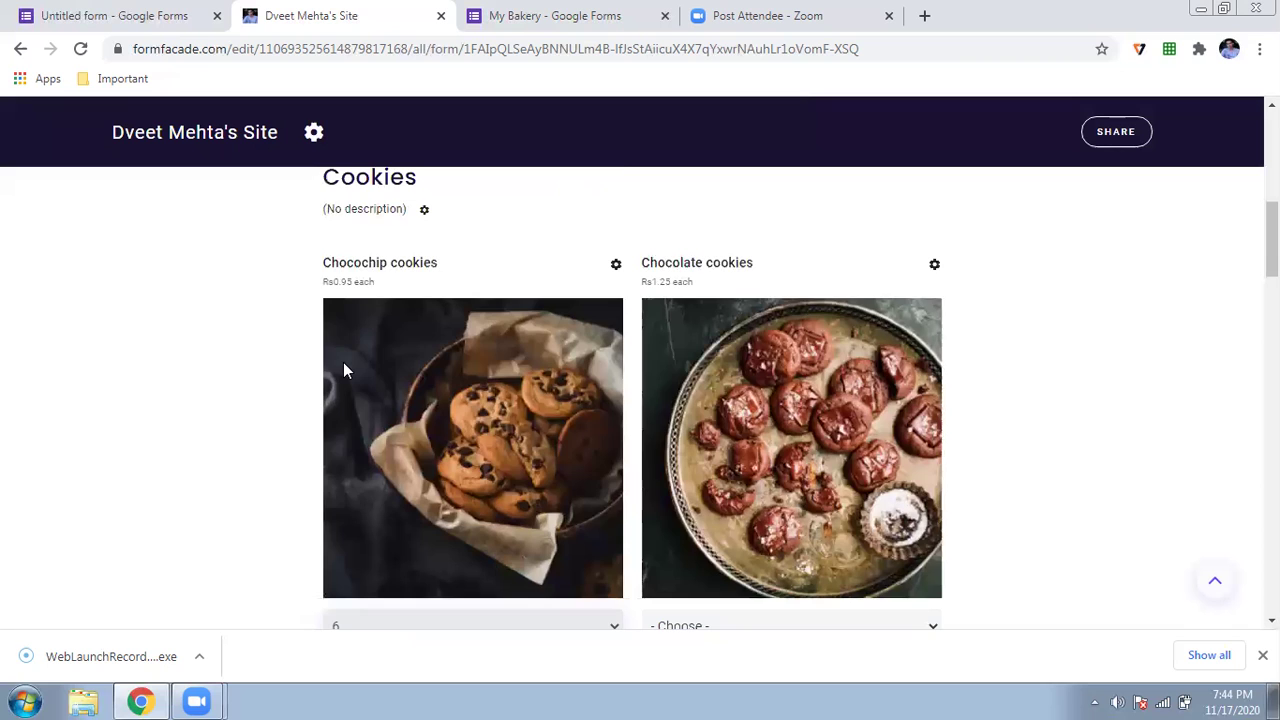
{"action": "scroll", "coordinate": [343, 370], "scroll_direction": "down", "scroll_amount": 5}
{"action": "scroll", "coordinate": [345, 369], "scroll_direction": "down", "scroll_amount": 10}
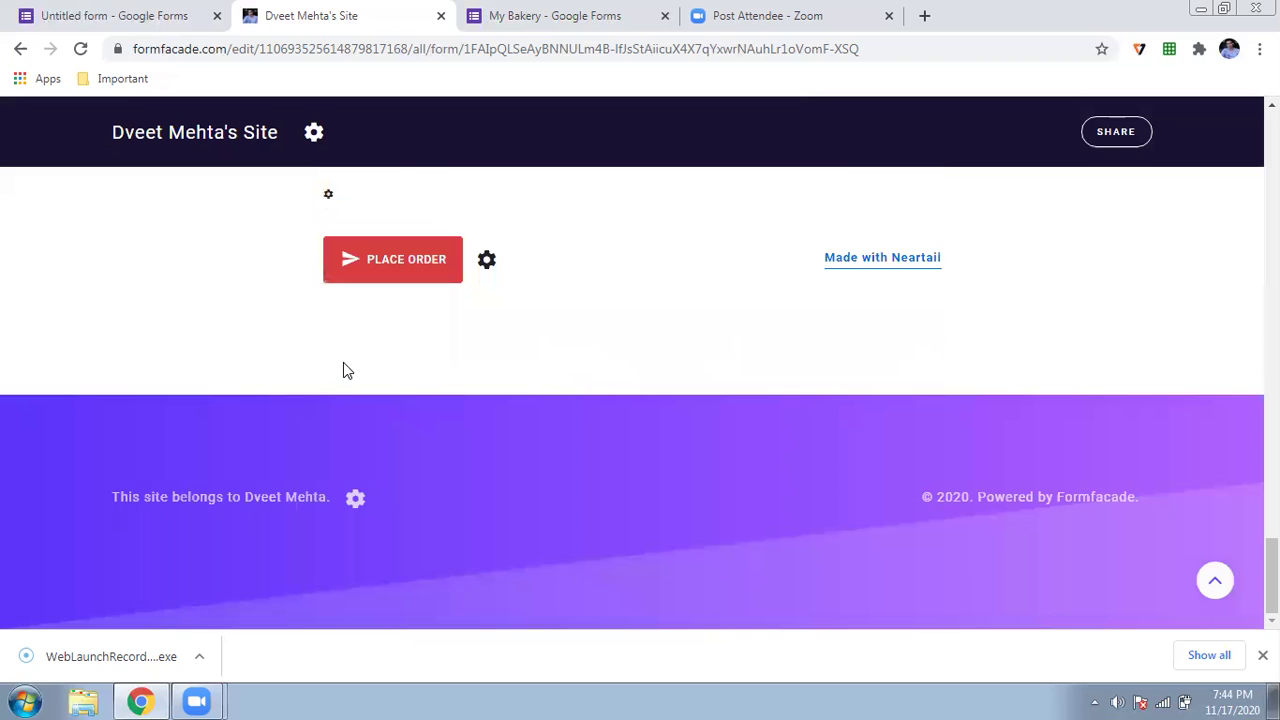
{"action": "scroll", "coordinate": [343, 366], "scroll_direction": "up", "scroll_amount": 8}
- Check the My Bakery form in Google Forms, dismiss its customisation prompt, and return to the site
{"action": "left_click", "coordinate": [488, 18]}
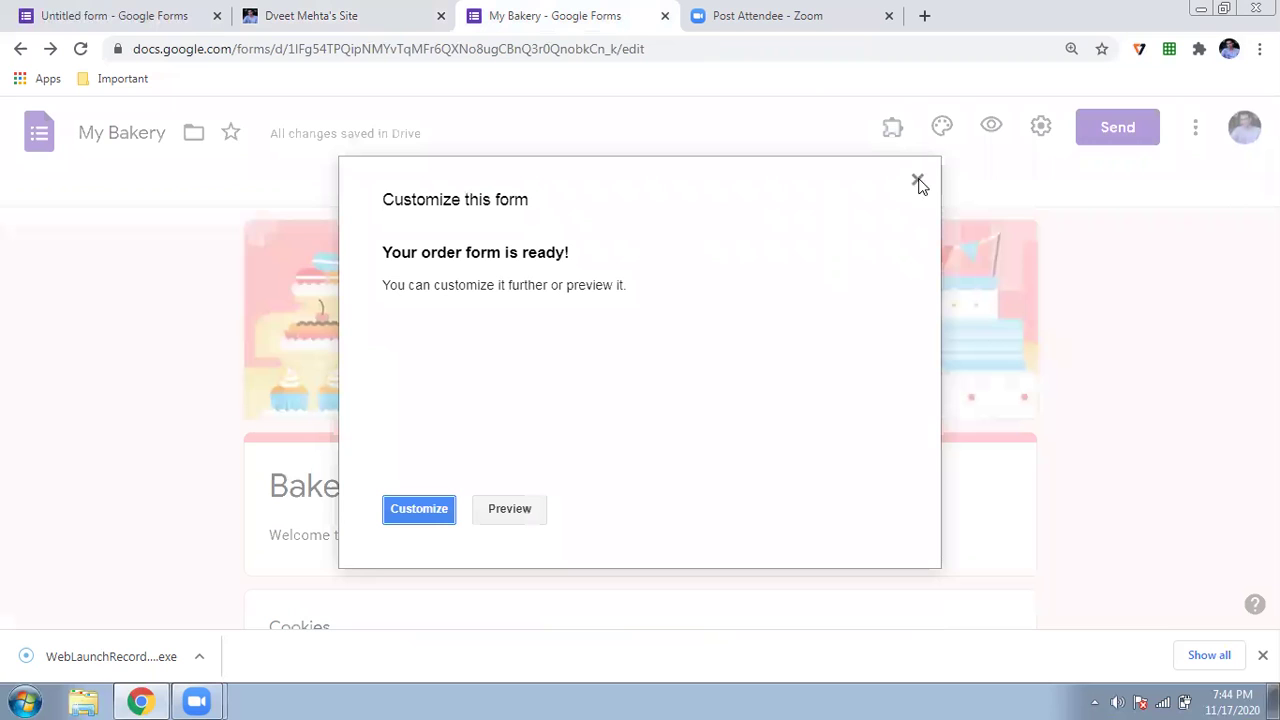
{"action": "left_click", "coordinate": [918, 177]}
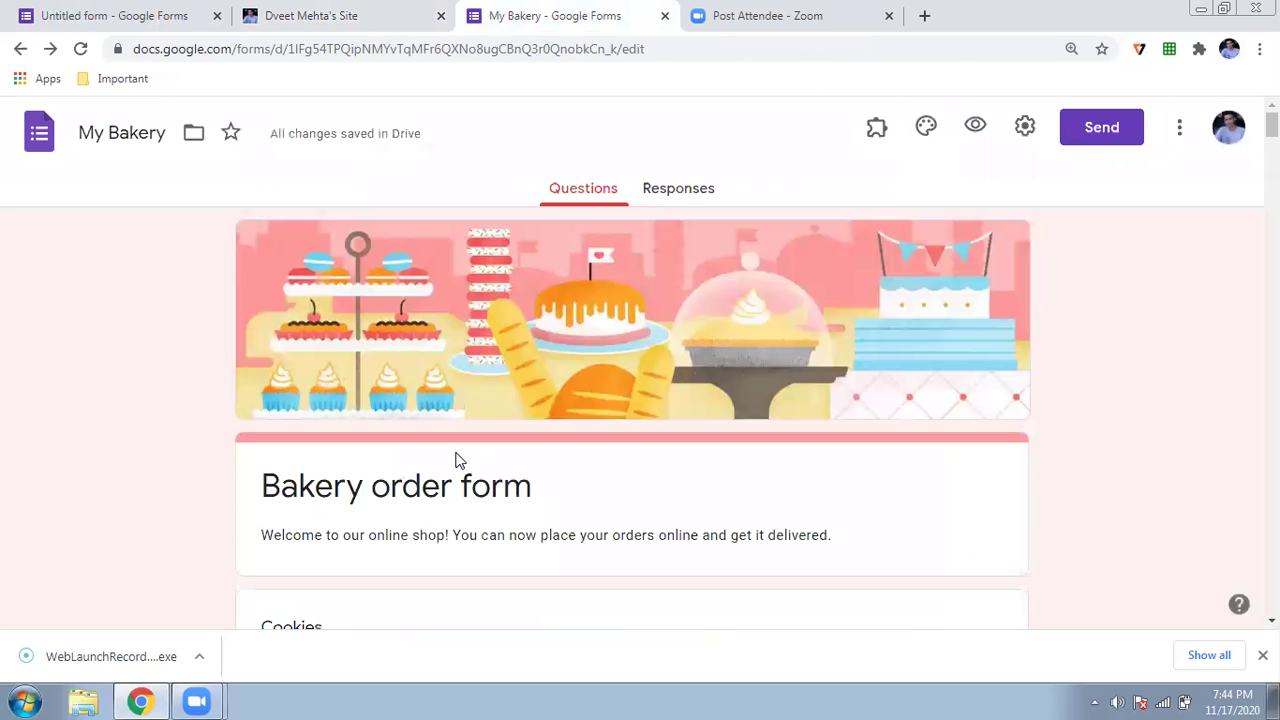
{"action": "scroll", "coordinate": [455, 460], "scroll_direction": "down", "scroll_amount": 10}
{"action": "left_click", "coordinate": [312, 16]}
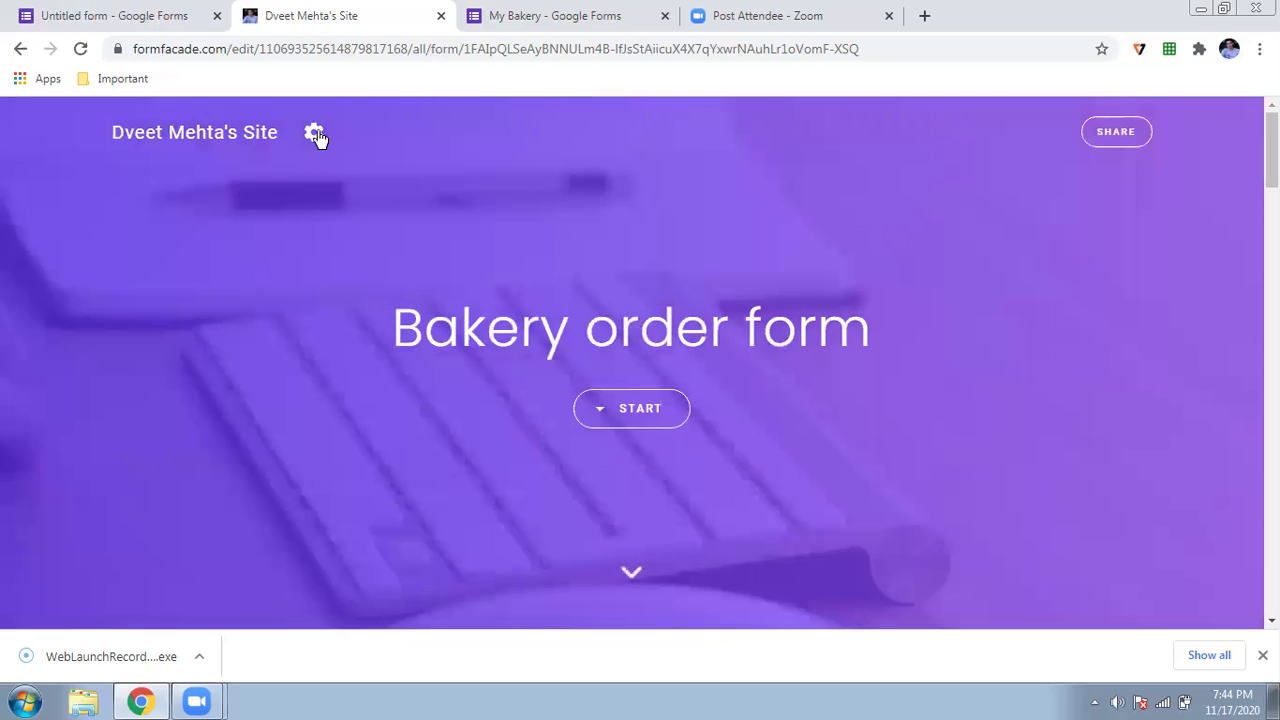
- Open the site settings, browse the Theme options, and switch to General
{"action": "left_click", "coordinate": [313, 132]}
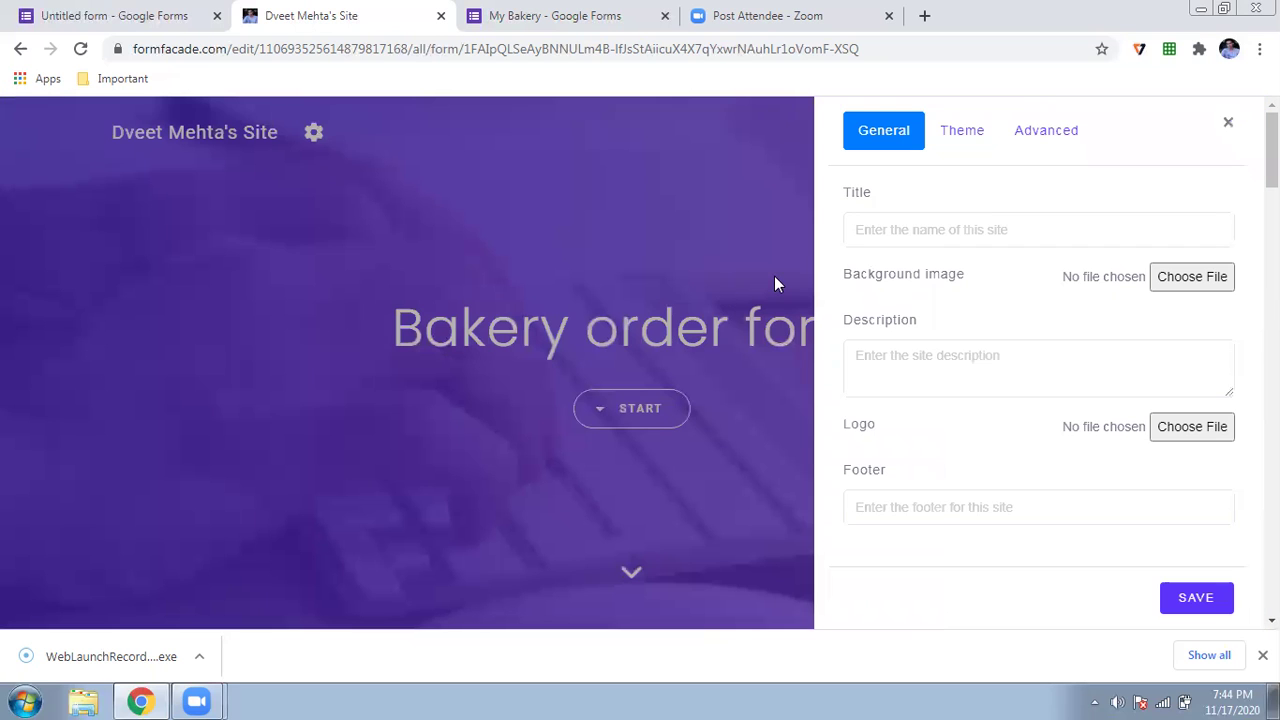
{"action": "left_click", "coordinate": [960, 130]}
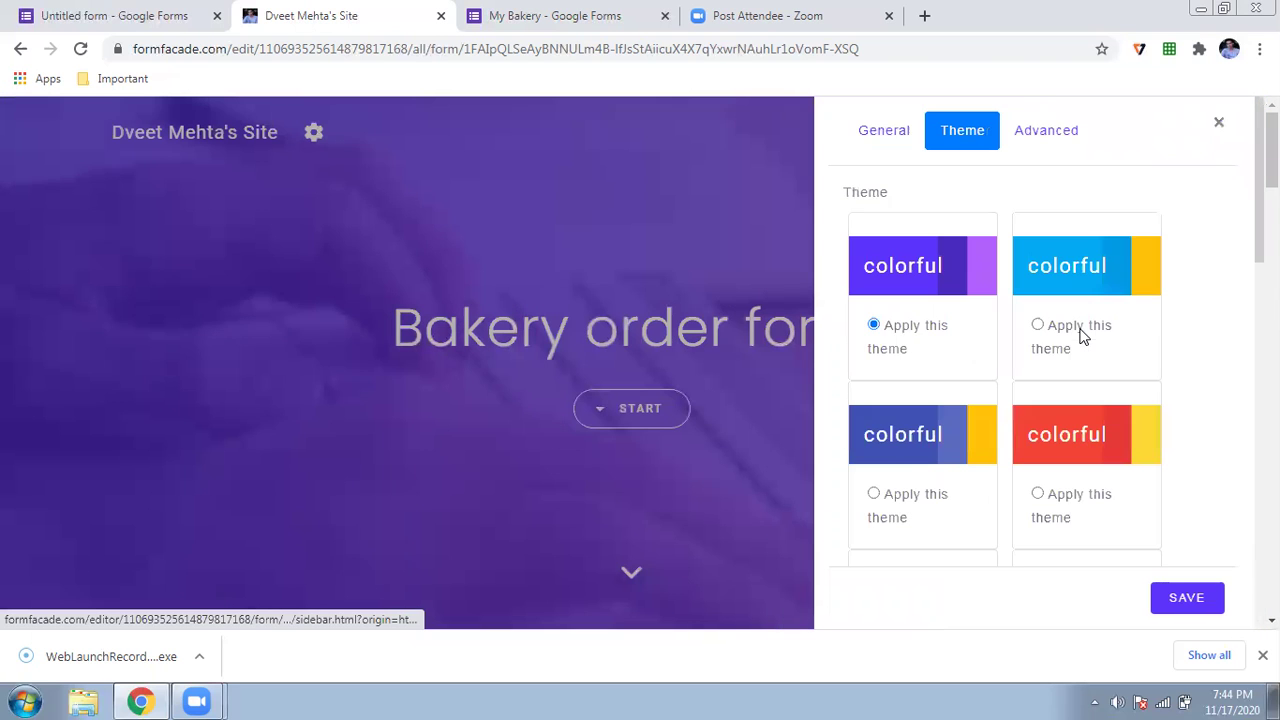
{"action": "scroll", "coordinate": [1040, 336], "scroll_direction": "down", "scroll_amount": 3}
{"action": "scroll", "coordinate": [1040, 336], "scroll_direction": "down", "scroll_amount": 3}
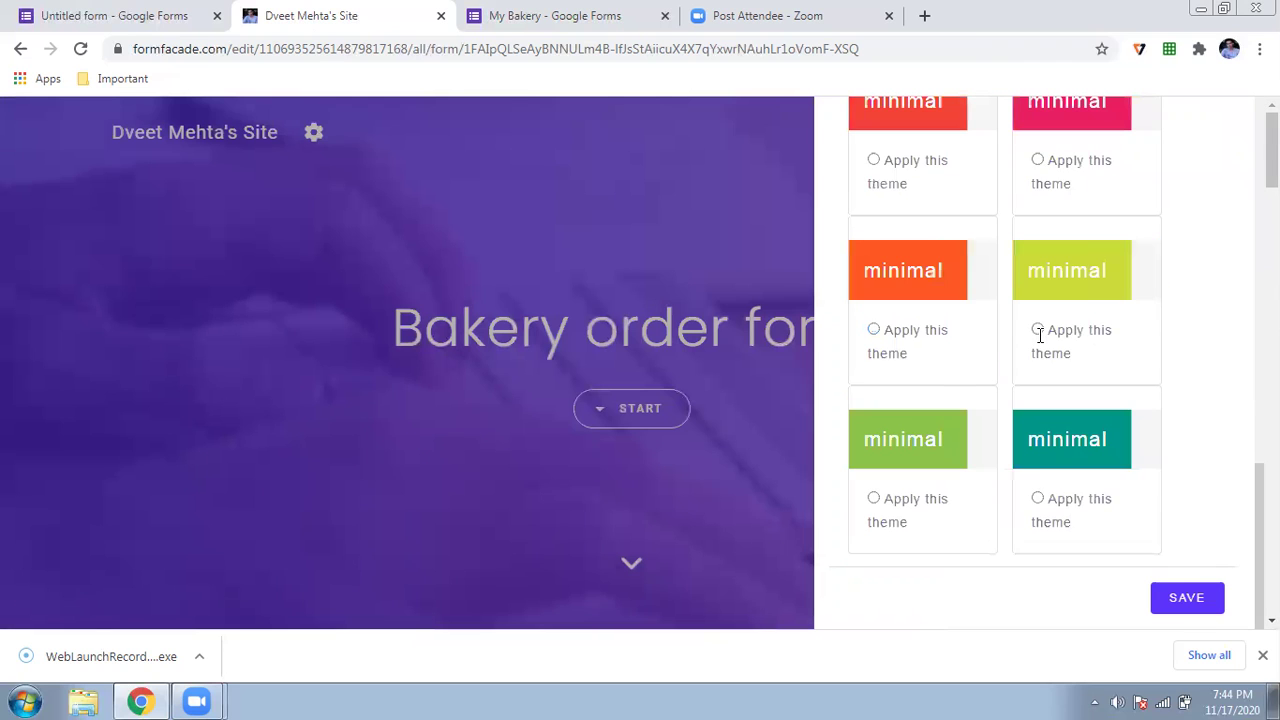
{"action": "scroll", "coordinate": [1040, 336], "scroll_direction": "up", "scroll_amount": 5}
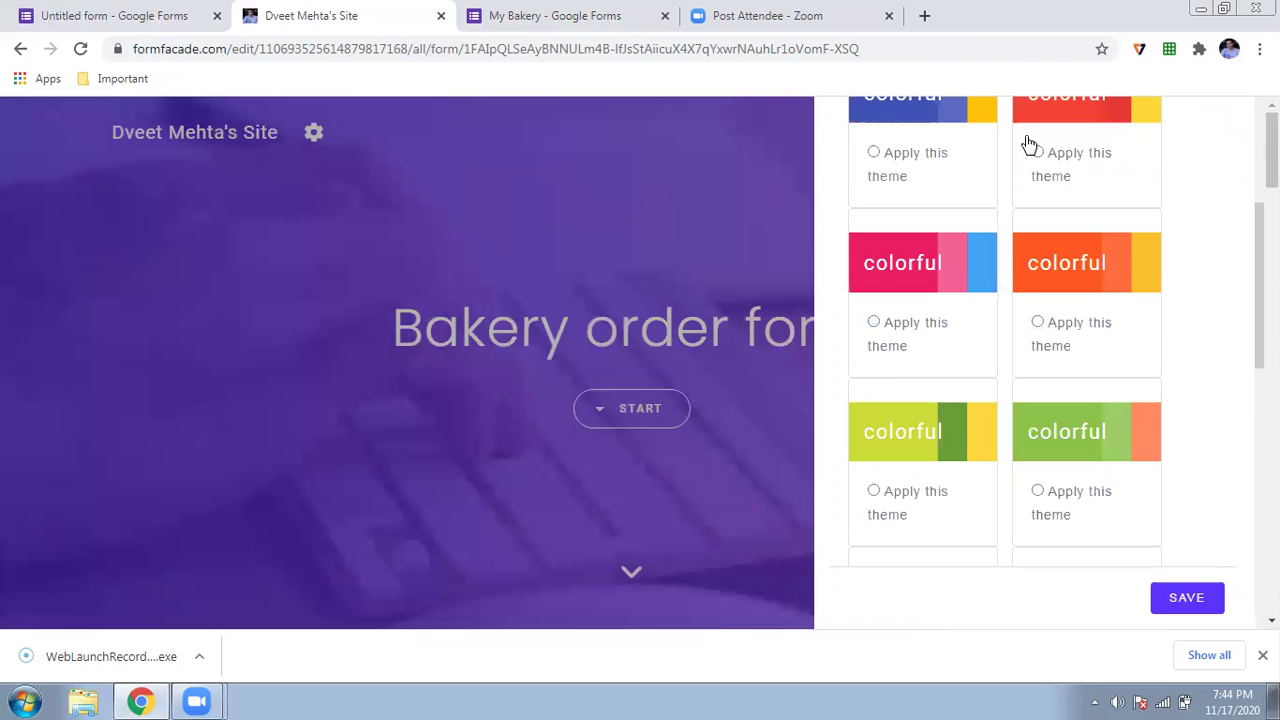
{"action": "scroll", "coordinate": [1026, 143], "scroll_direction": "up", "scroll_amount": 3}
{"action": "left_click", "coordinate": [901, 132]}
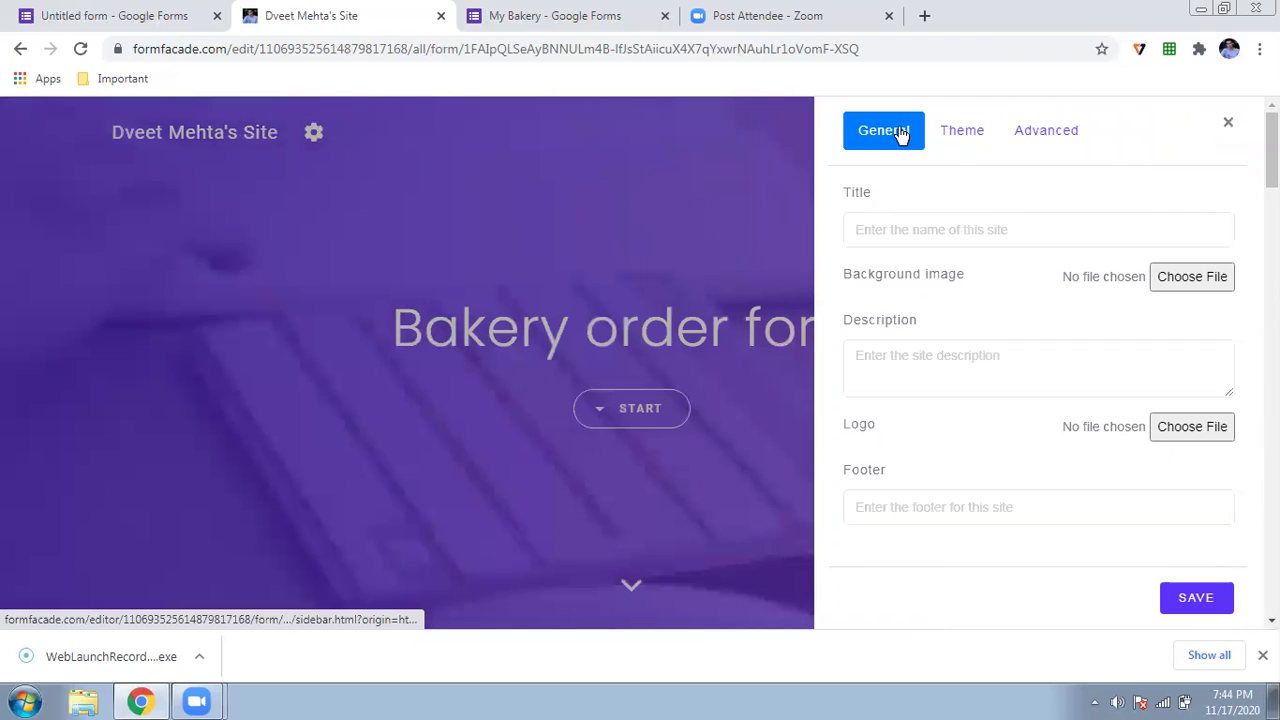
- Set the site title 'My bakery site' and description 'My food is always fresh', then save
{"action": "left_click", "coordinate": [925, 229]}
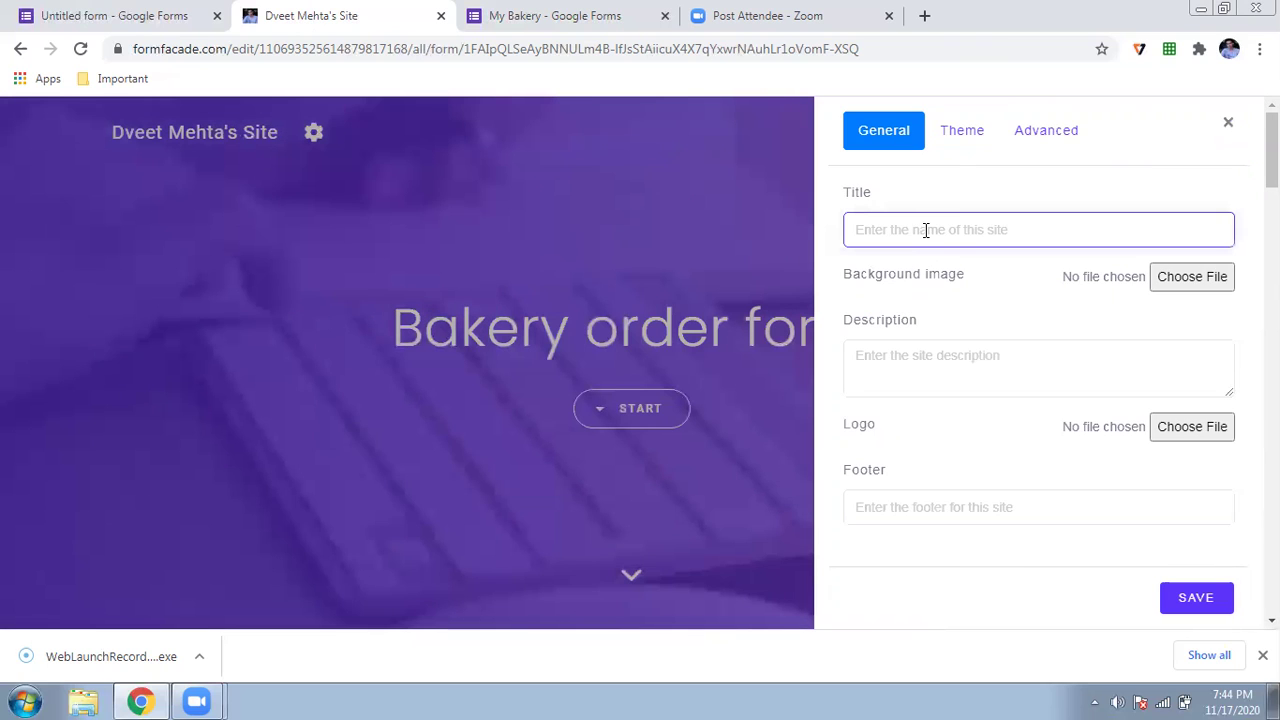
{"action": "type", "text": "M"}
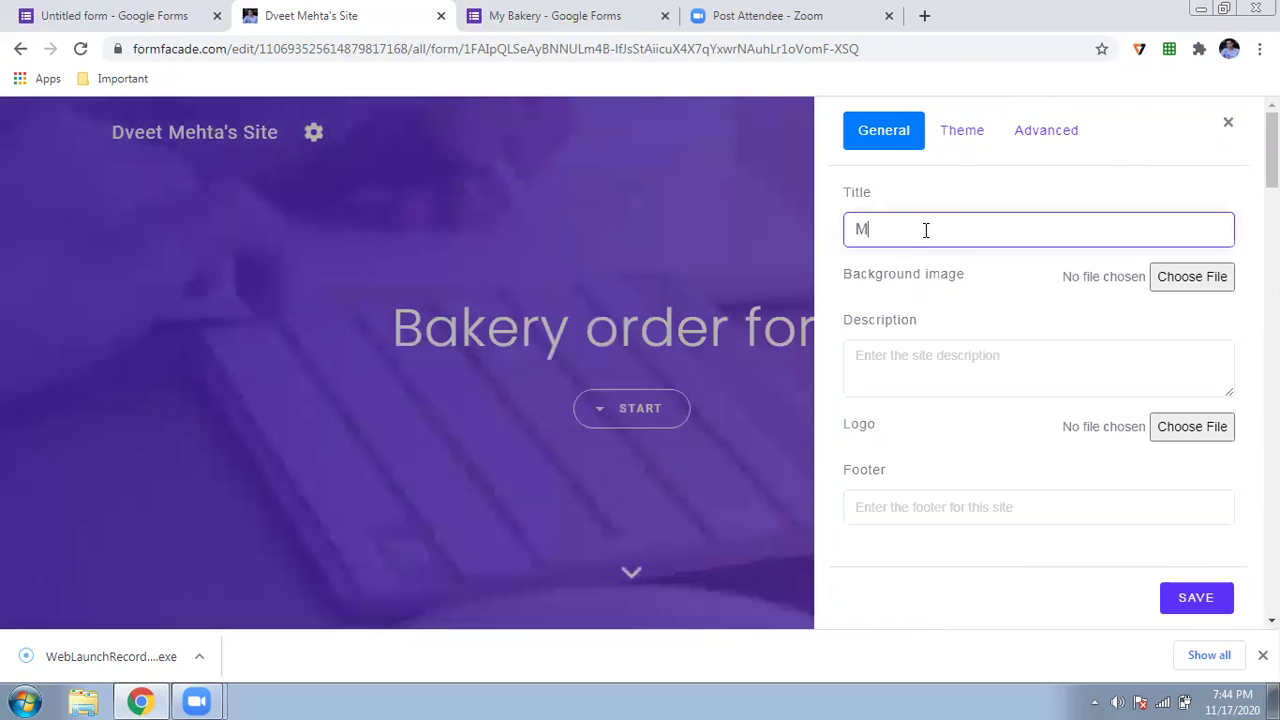
{"action": "type", "text": "y baker"}
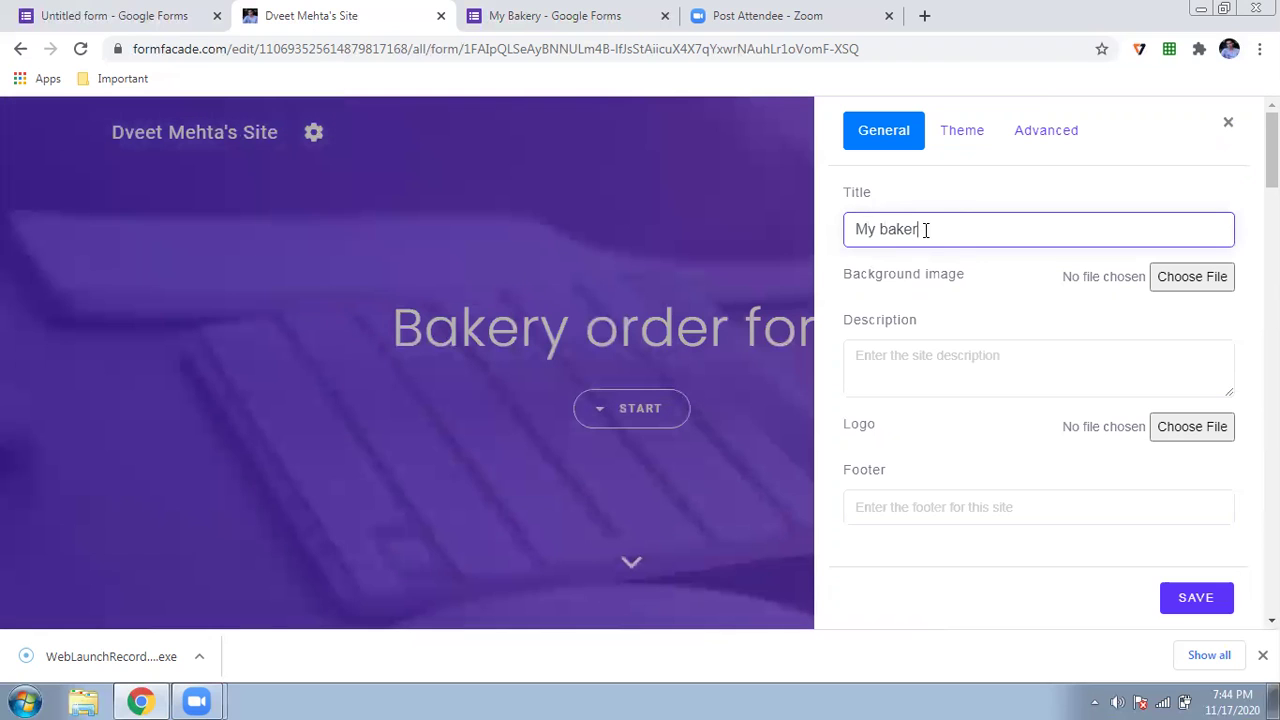
{"action": "type", "text": "y site"}
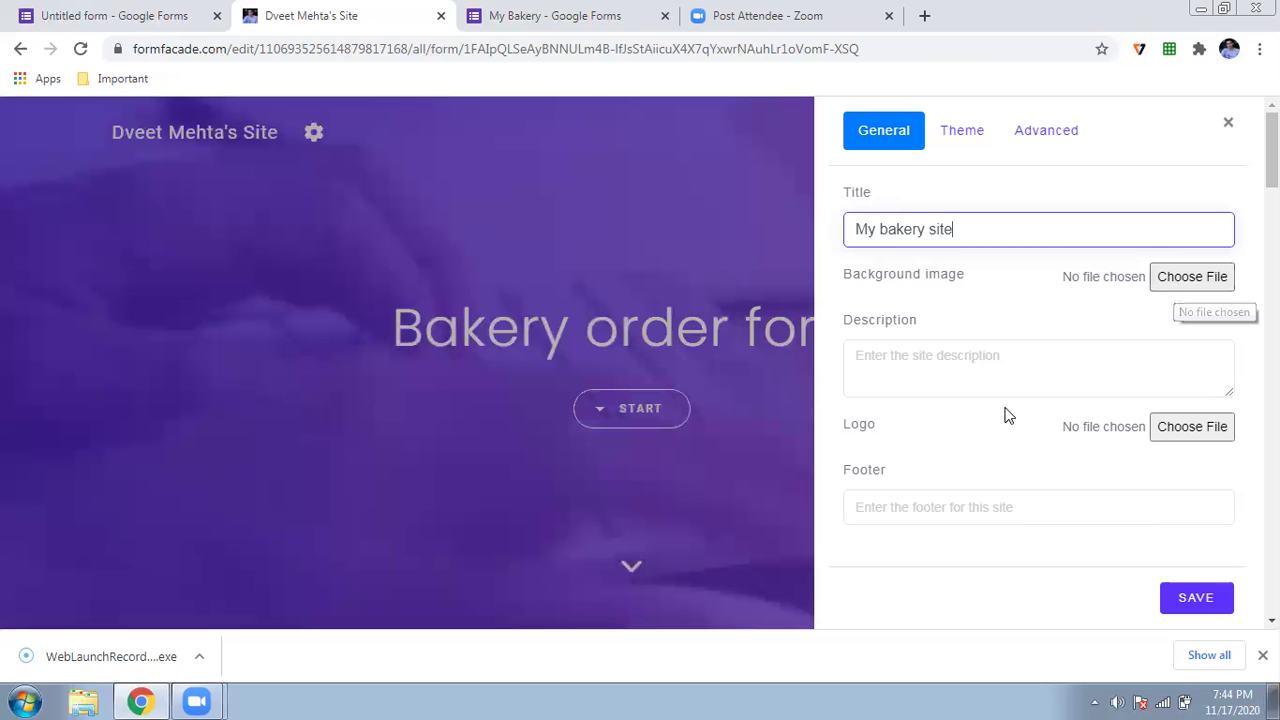
{"action": "left_click", "coordinate": [1017, 371]}
{"action": "type", "text": "M"}
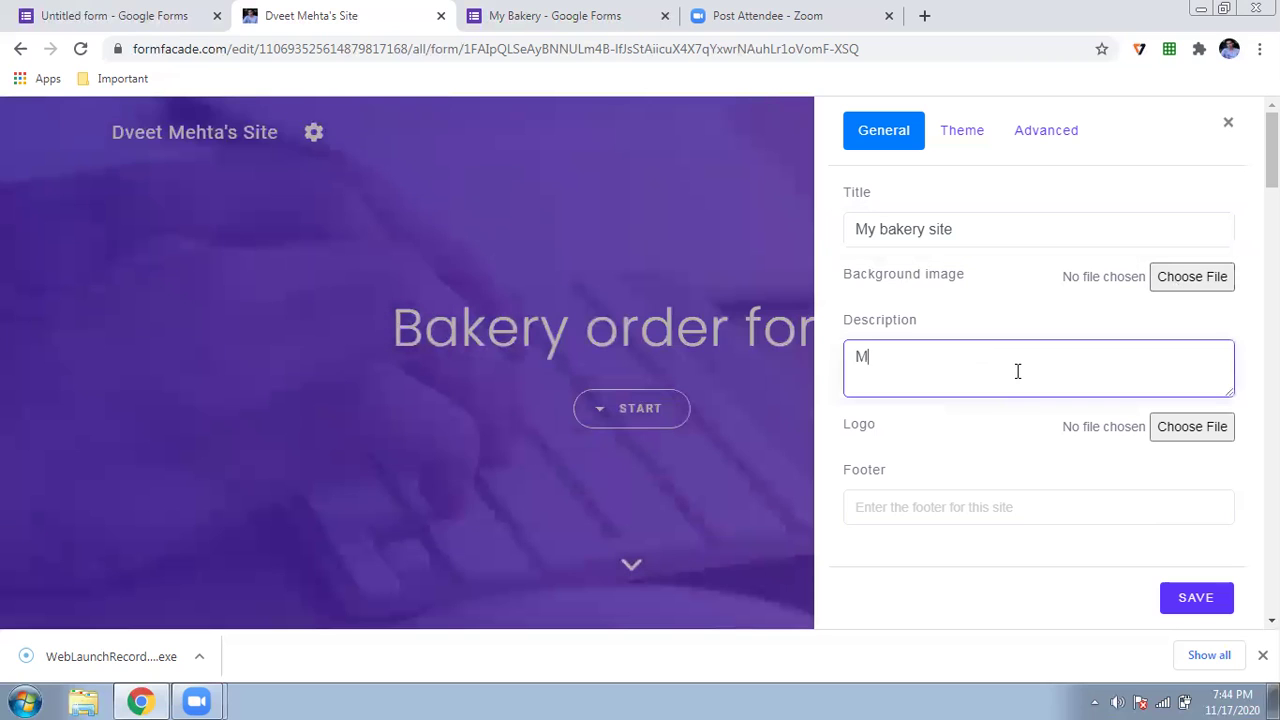
{"action": "type", "text": "y foo"}
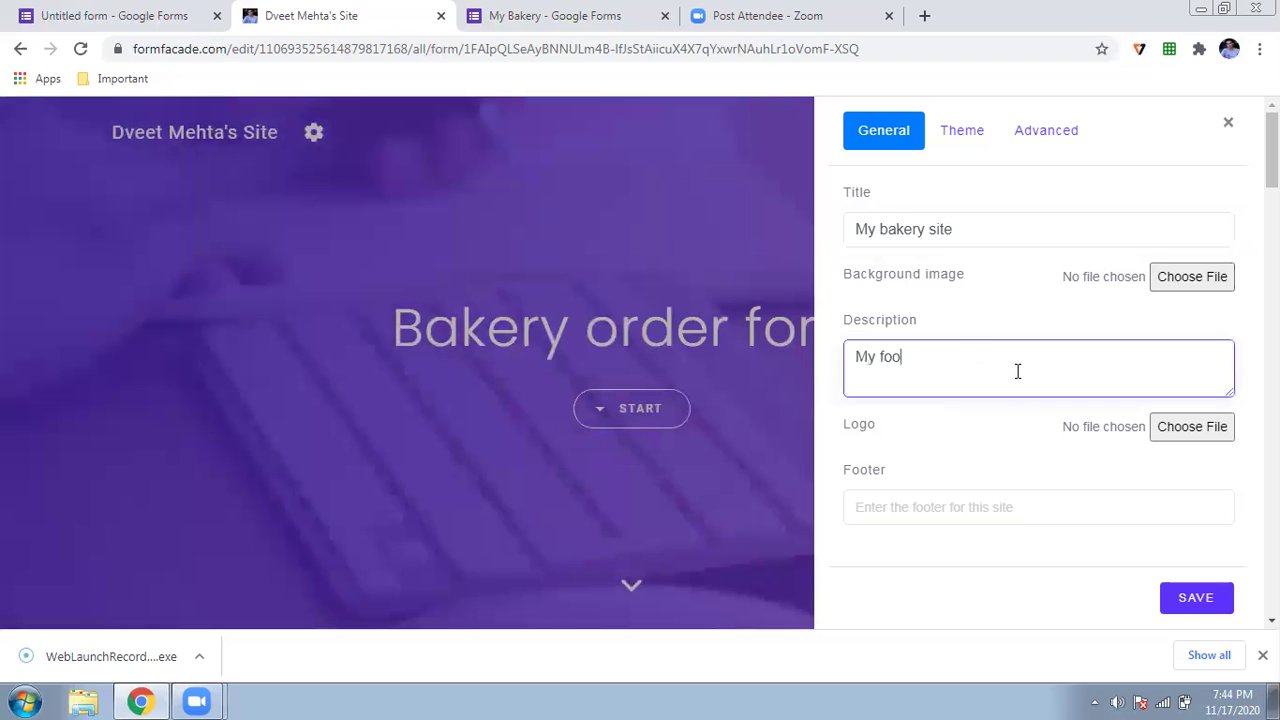
{"action": "type", "text": "d is always "}
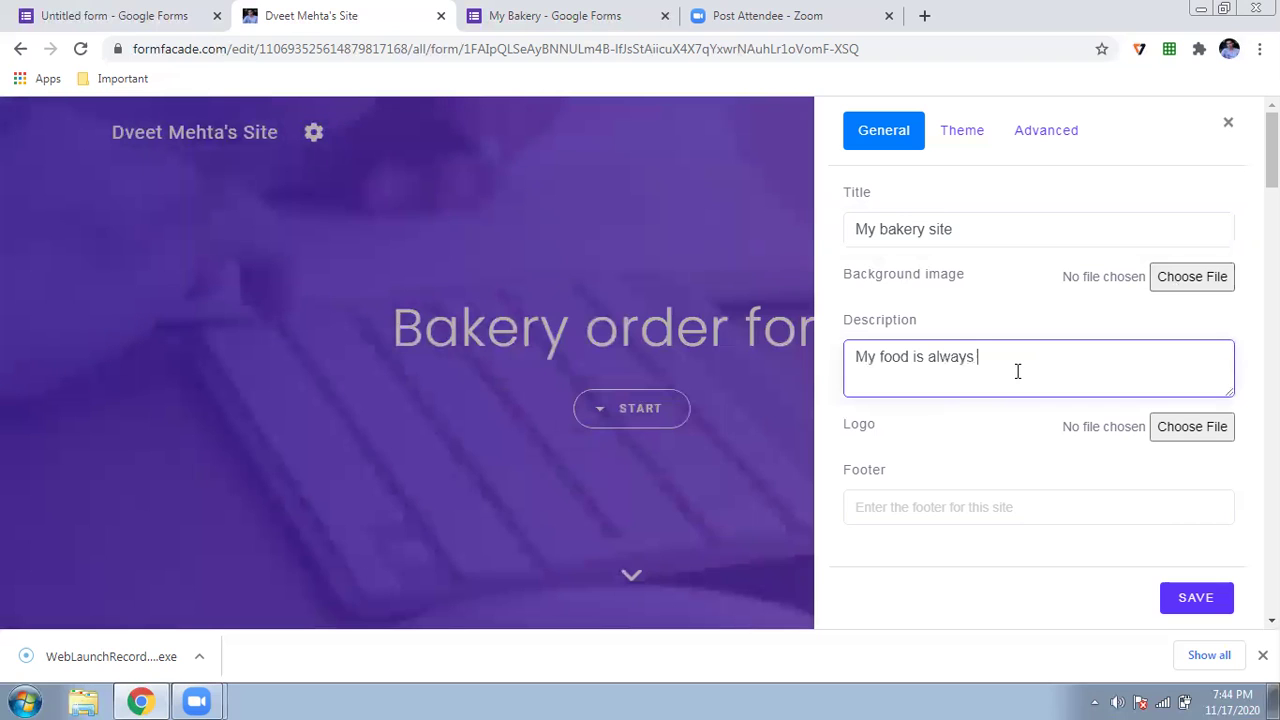
{"action": "type", "text": "free"}
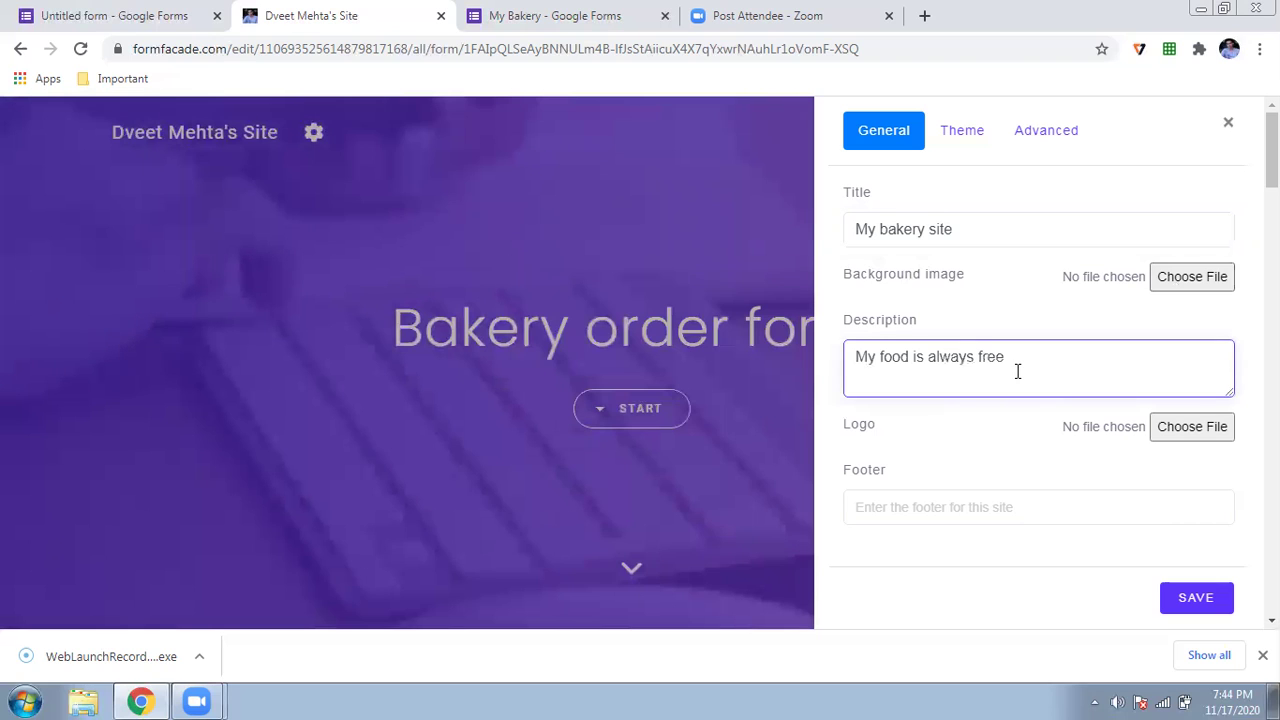
{"action": "key", "text": "BackSpace"}
{"action": "type", "text": "sh"}
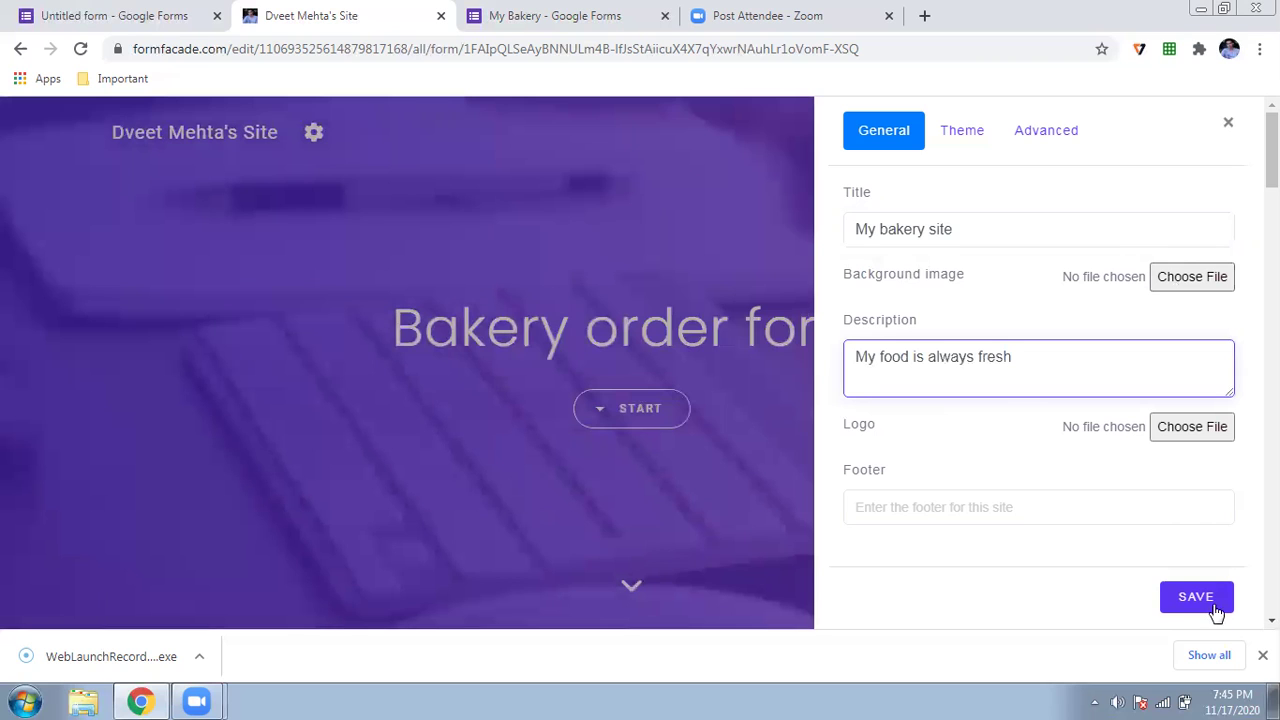
{"action": "left_click", "coordinate": [1185, 606]}
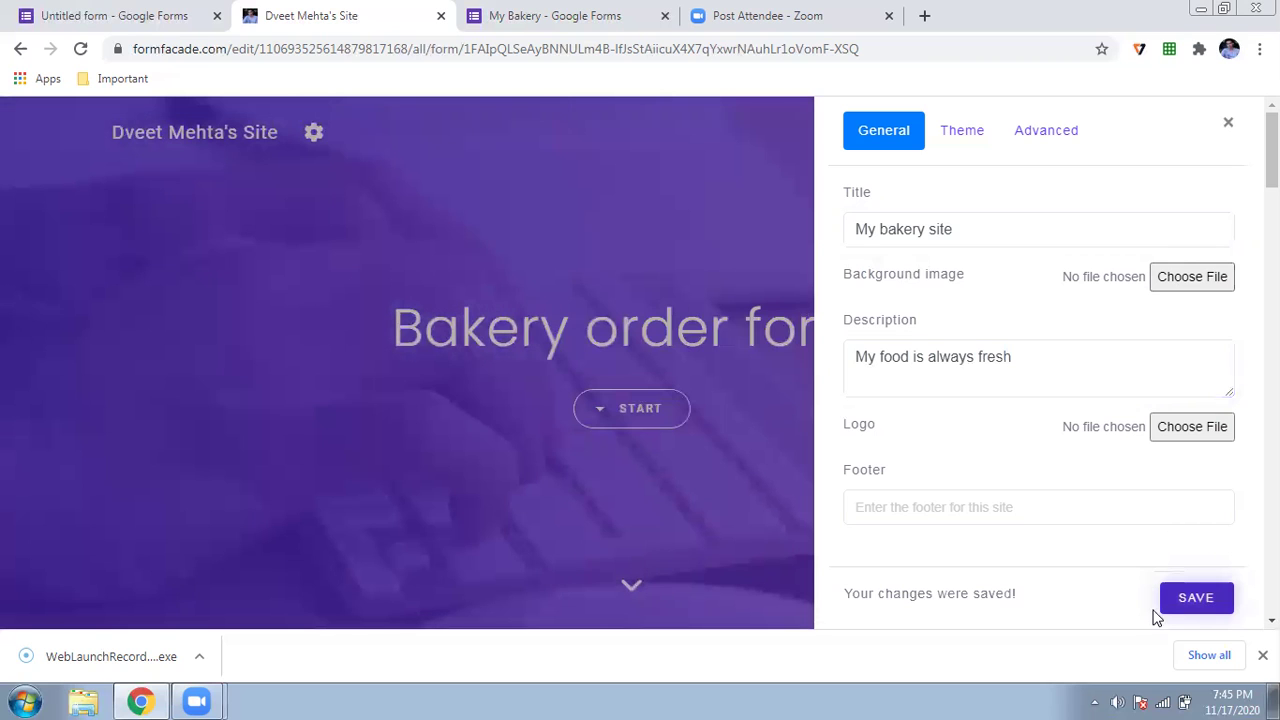
{"action": "left_click", "coordinate": [1228, 123]}
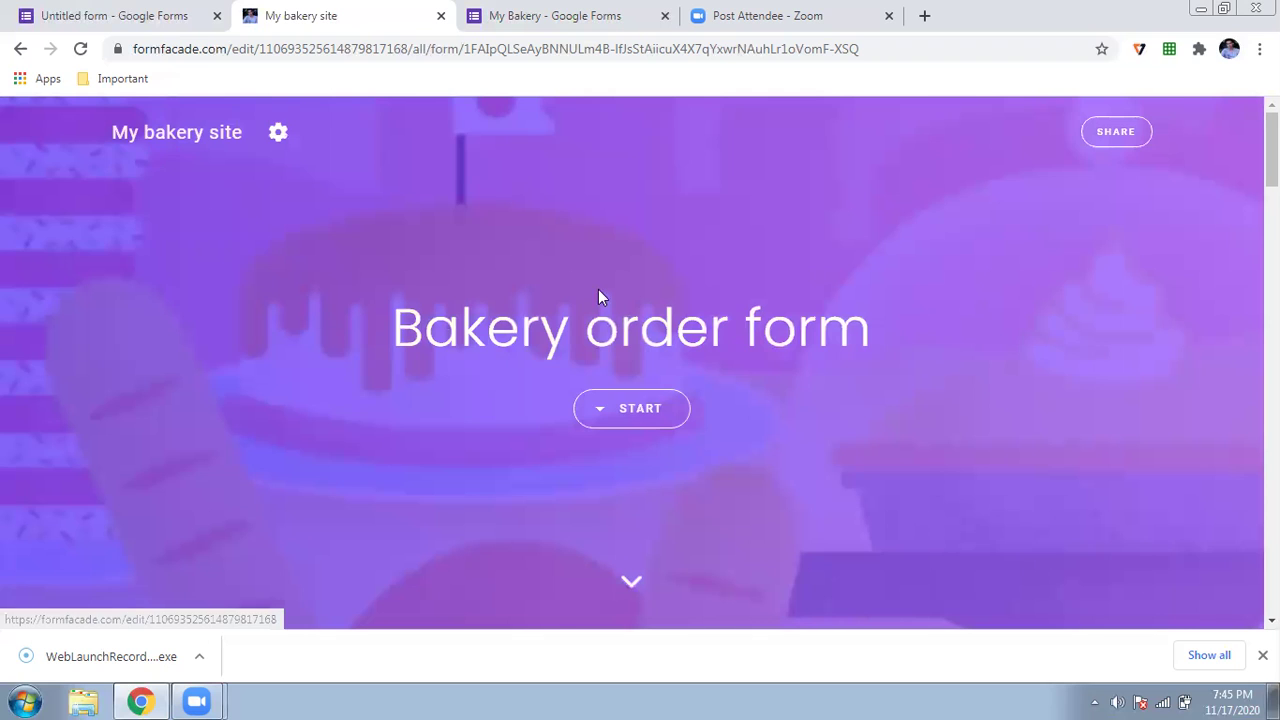
- Scroll through the My bakery site form down to the contact fields and back up
{"action": "scroll", "coordinate": [598, 289], "scroll_direction": "down", "scroll_amount": 4}
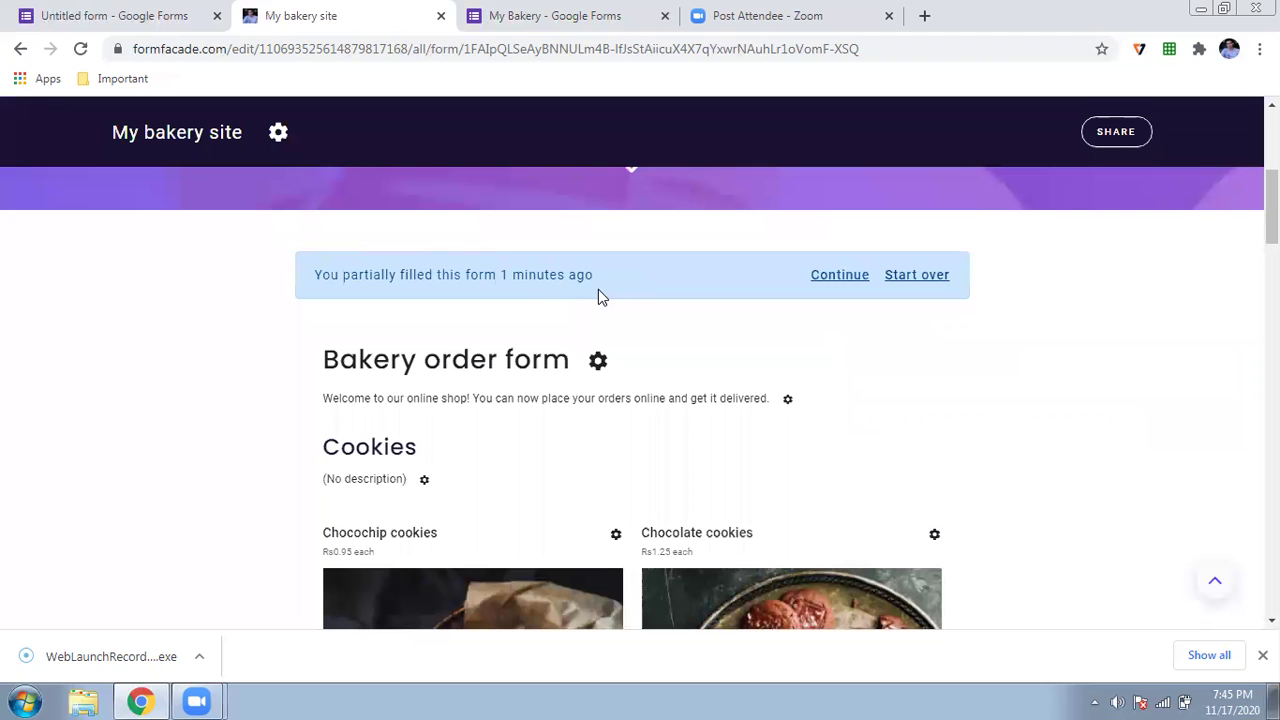
{"action": "scroll", "coordinate": [598, 296], "scroll_direction": "down", "scroll_amount": 5}
{"action": "scroll", "coordinate": [598, 296], "scroll_direction": "down", "scroll_amount": 4}
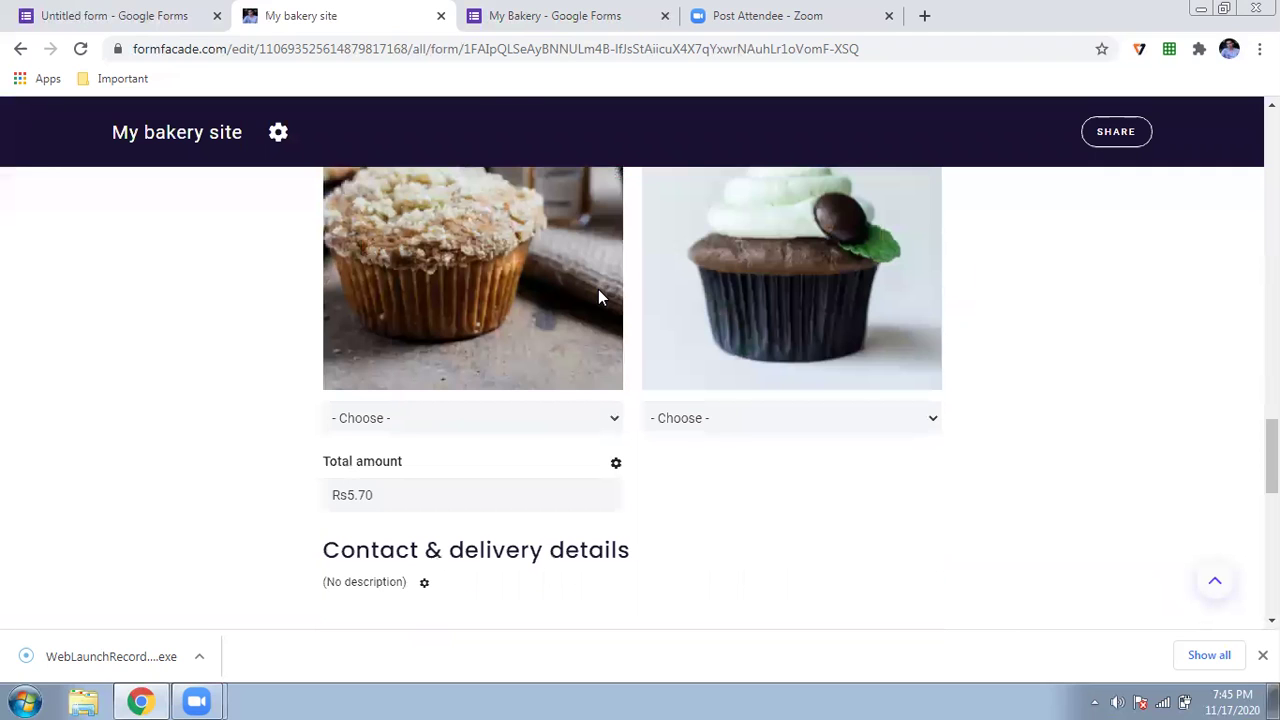
{"action": "scroll", "coordinate": [598, 296], "scroll_direction": "down", "scroll_amount": 2}
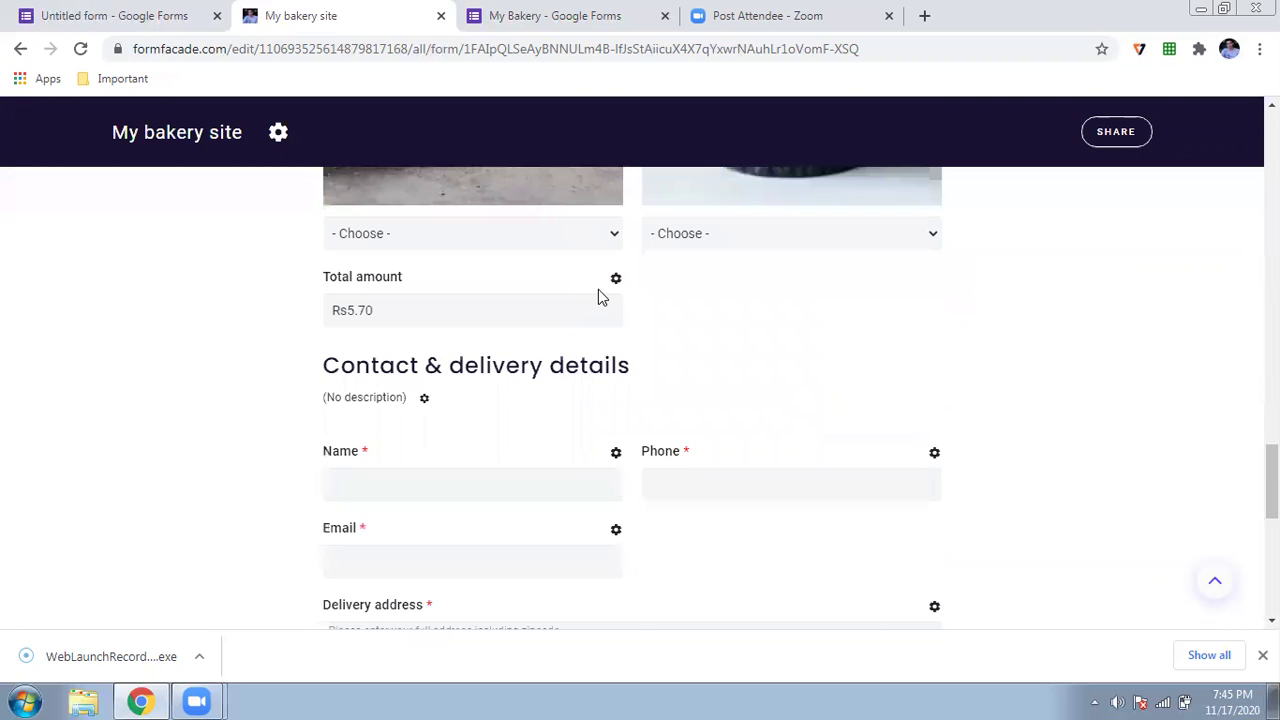
{"action": "scroll", "coordinate": [598, 296], "scroll_direction": "up", "scroll_amount": 15}
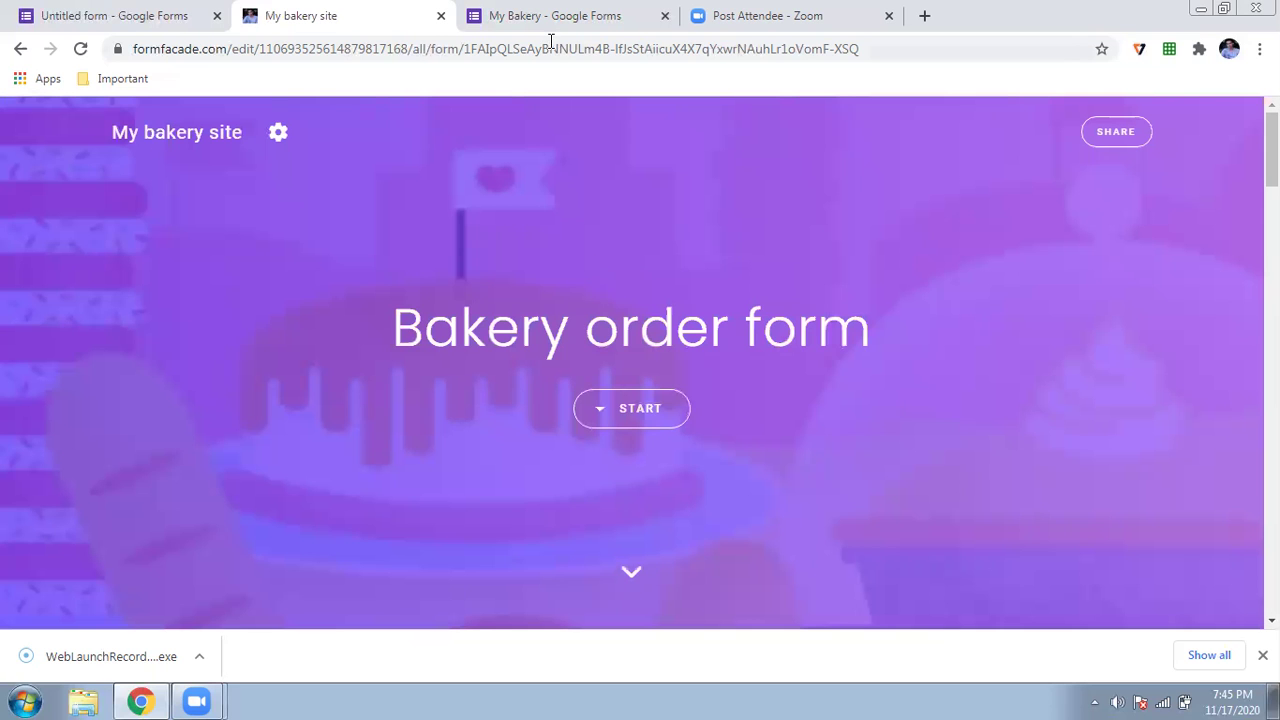
- Return to the My Bakery form editor and launch Neartail from the Add-ons menu
{"action": "left_click", "coordinate": [558, 12]}
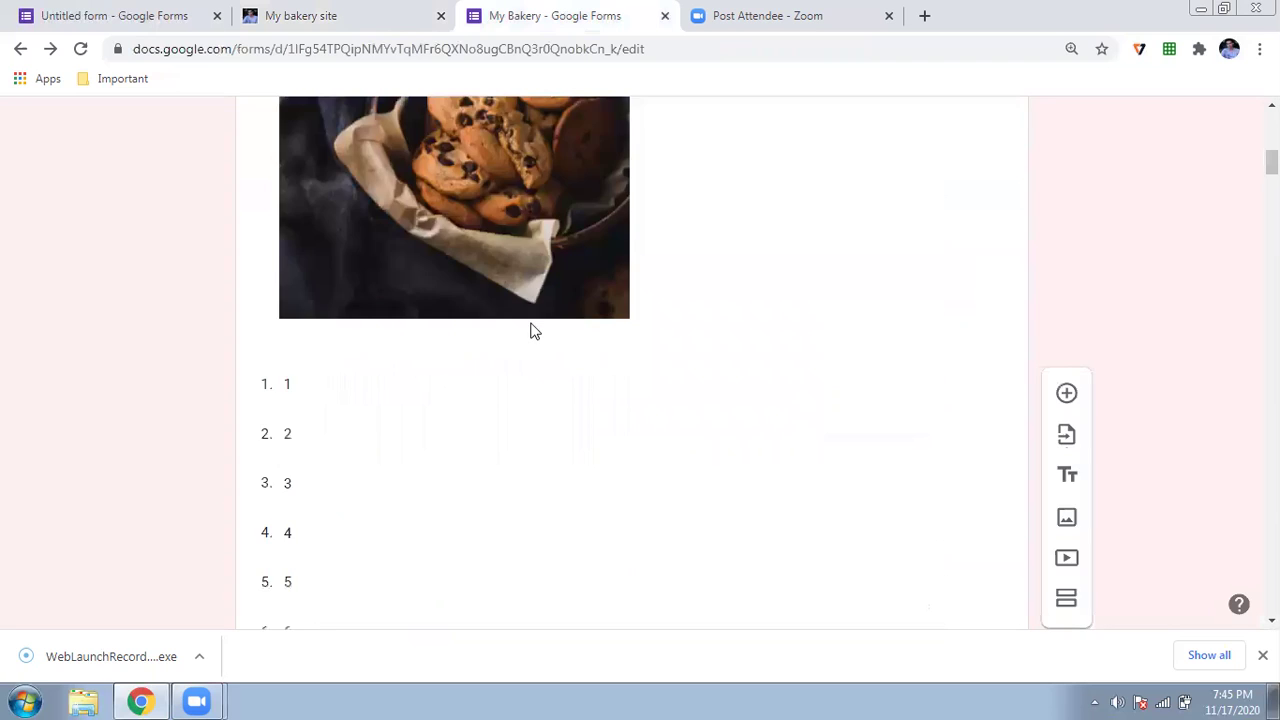
{"action": "scroll", "coordinate": [535, 331], "scroll_direction": "up", "scroll_amount": 8}
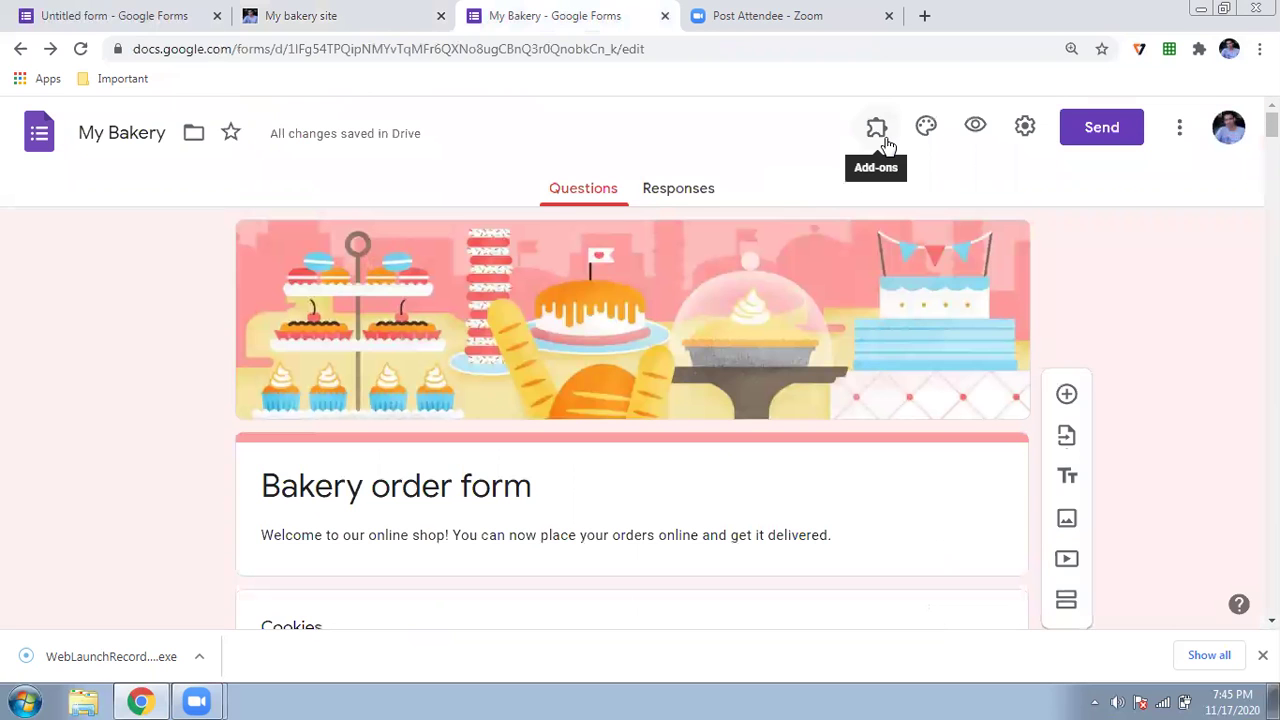
{"action": "left_click", "coordinate": [887, 146]}
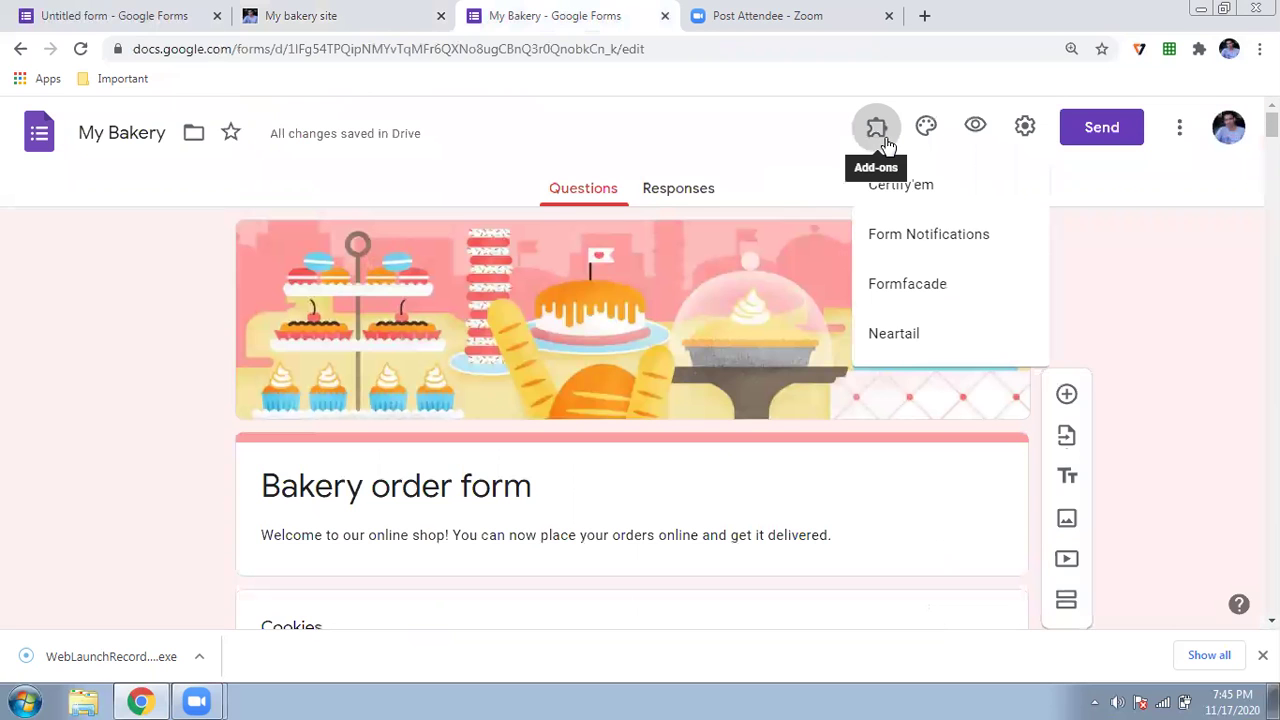
{"action": "left_click", "coordinate": [900, 340]}
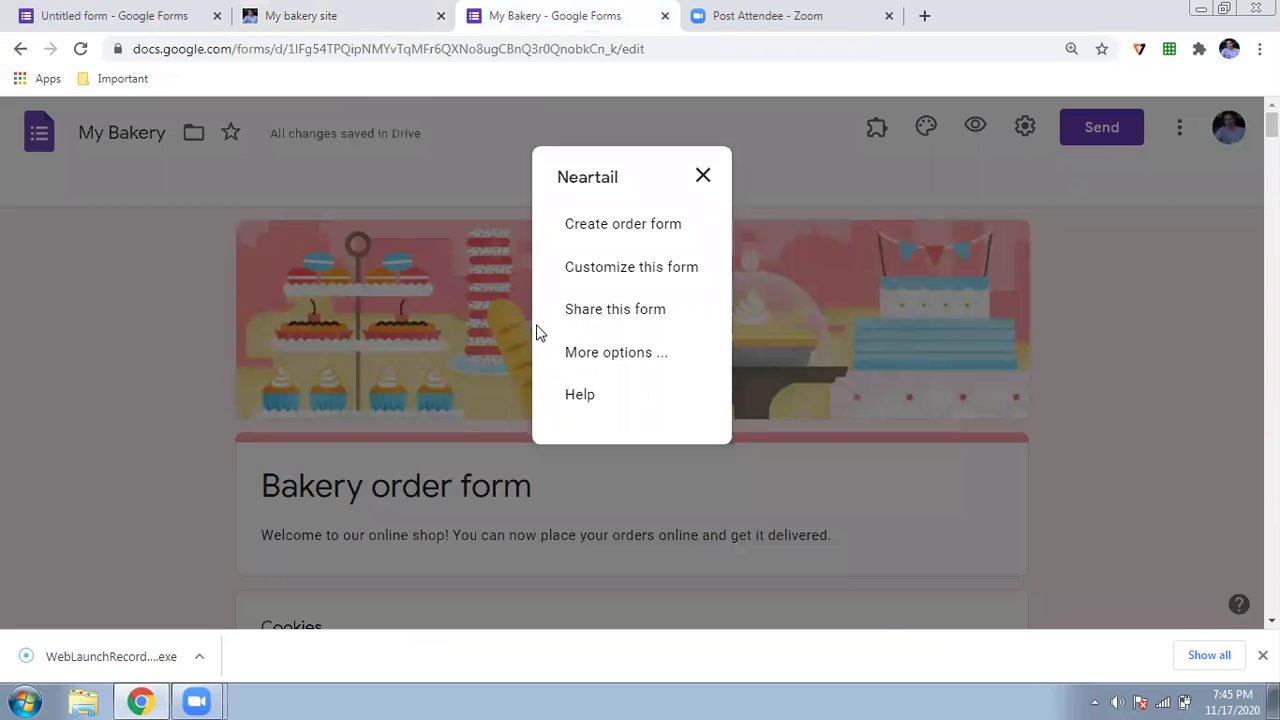
- Copy Neartail's share link for the order form and open an incognito window
{"action": "left_click", "coordinate": [596, 312]}
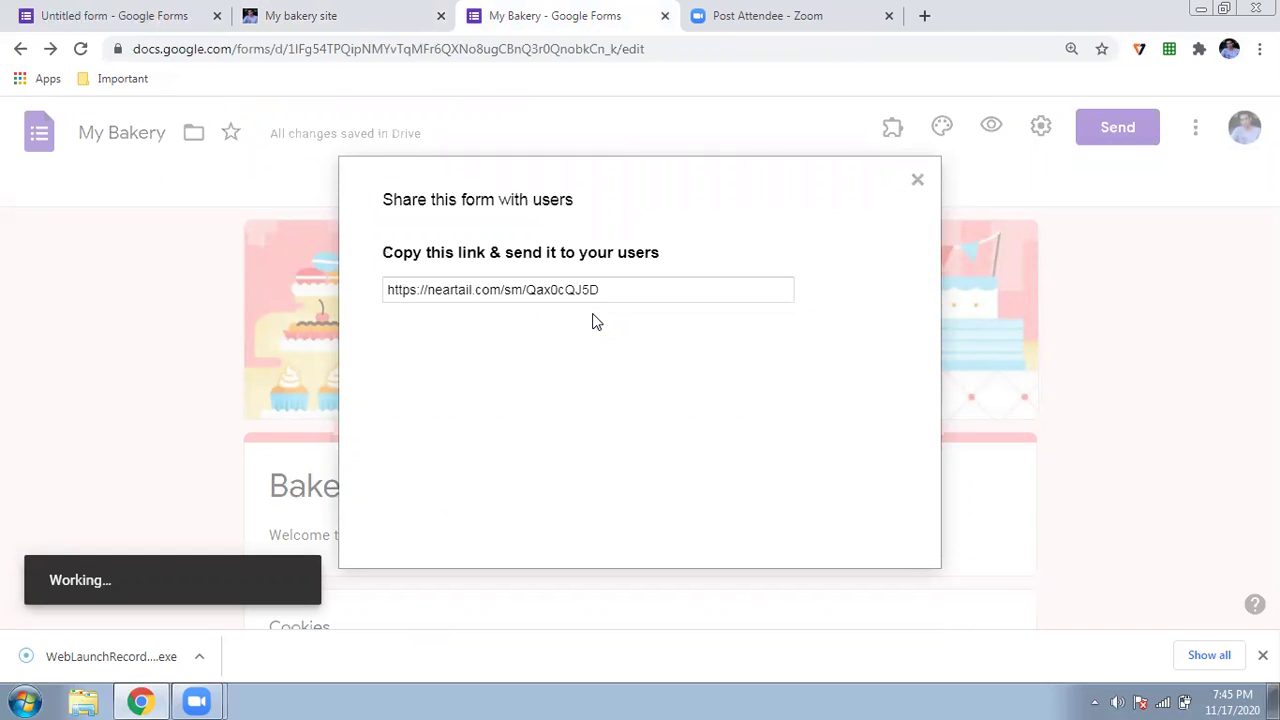
{"action": "left_click", "coordinate": [577, 288]}
{"action": "key", "text": "ctrl+c"}
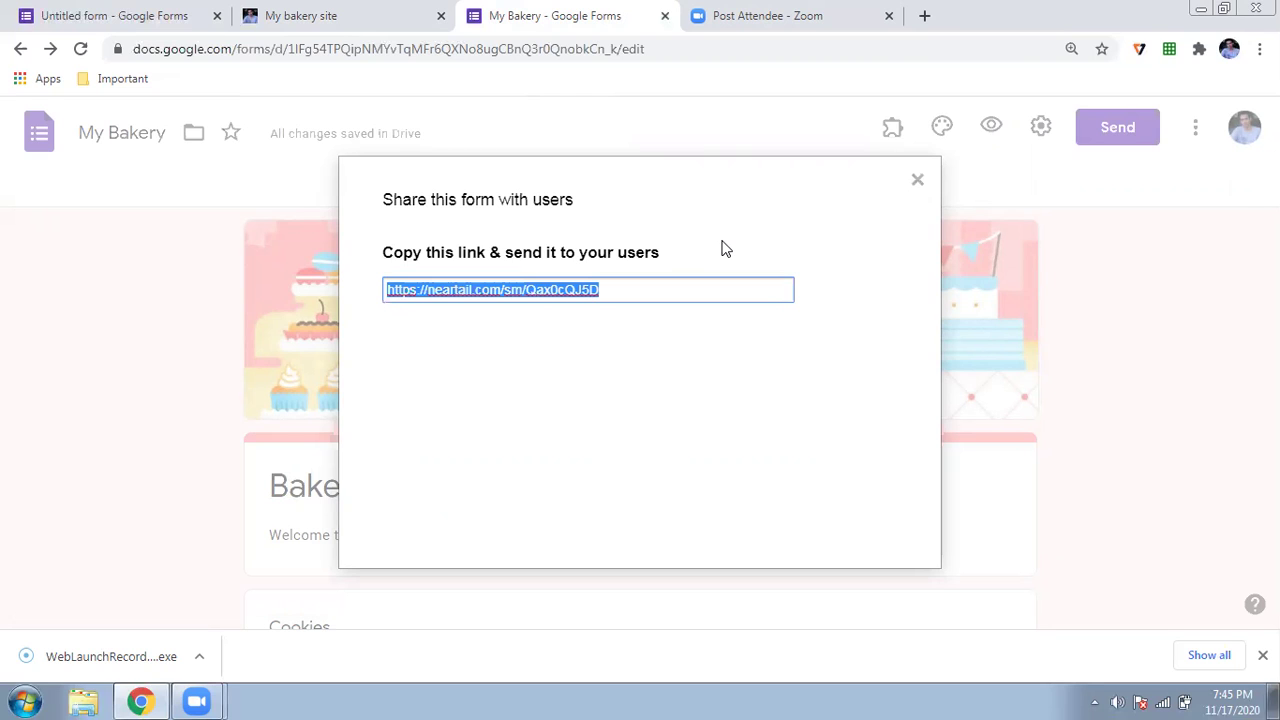
{"action": "key", "text": "ctrl+shift+n"}
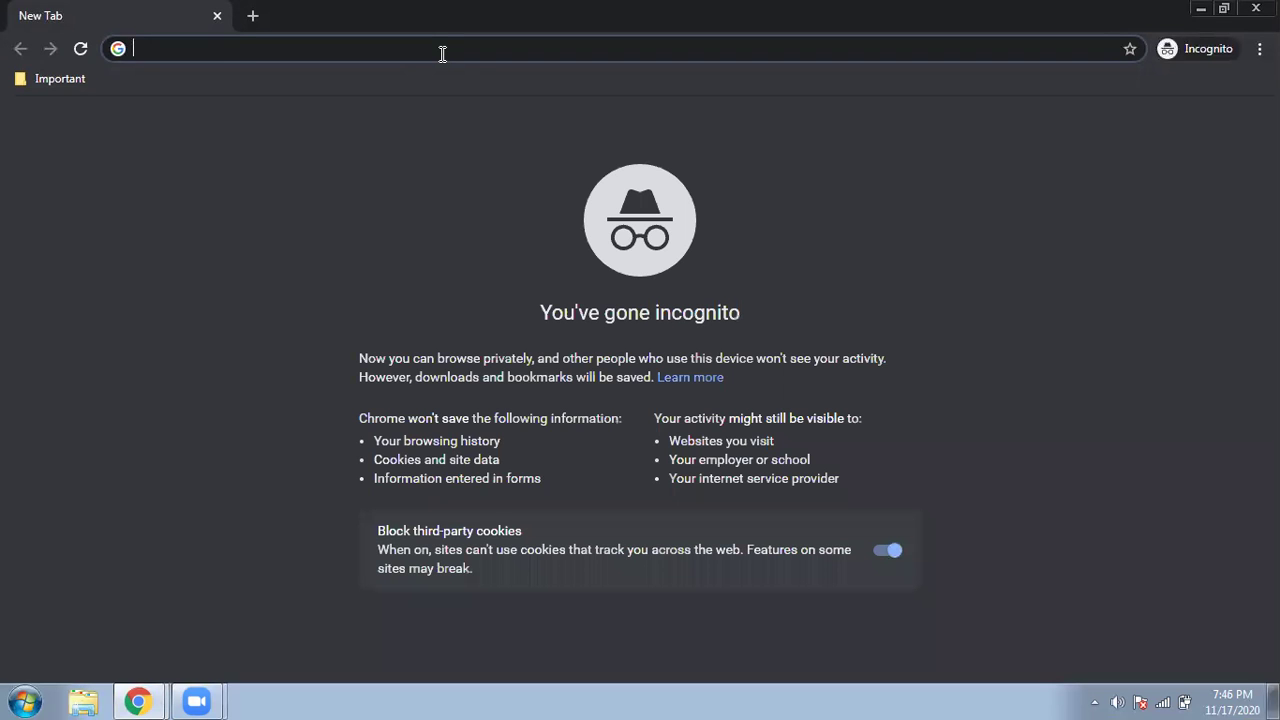
- Load the copied order form link in the incognito window and jump to the form
{"action": "key", "text": "ctrl+v"}
{"action": "key", "text": "Return"}
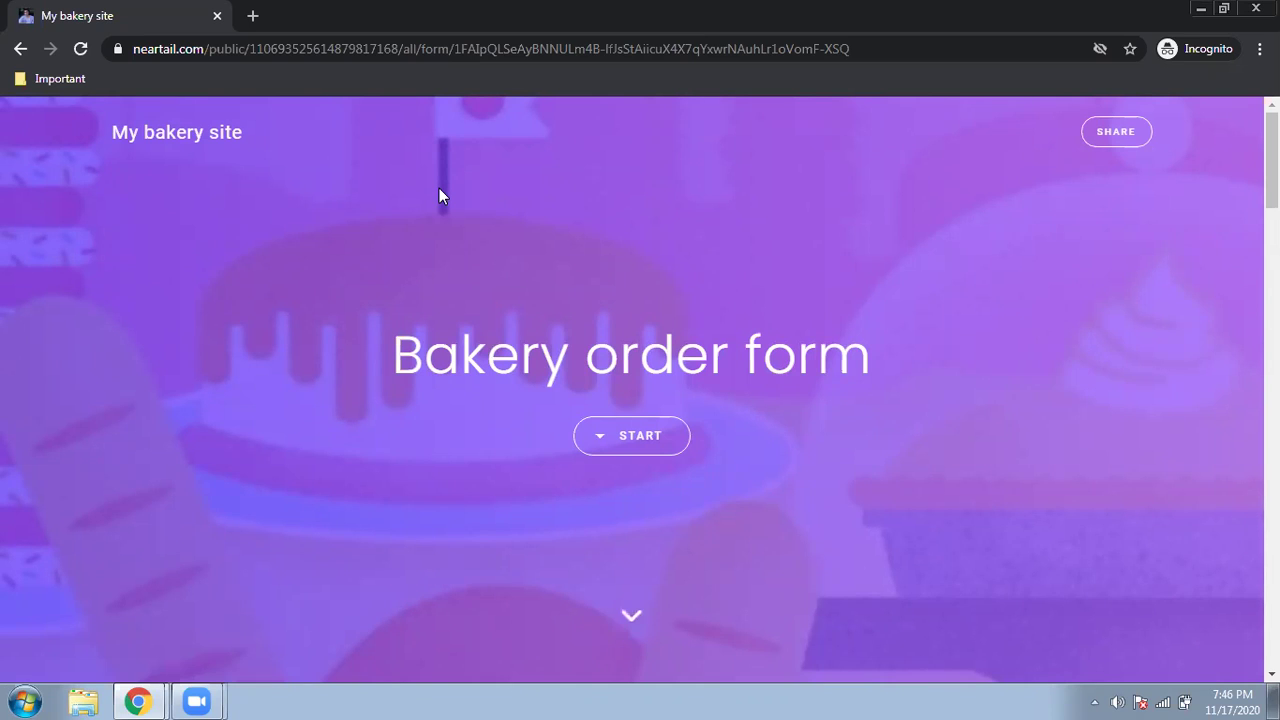
{"action": "left_click", "coordinate": [637, 447]}
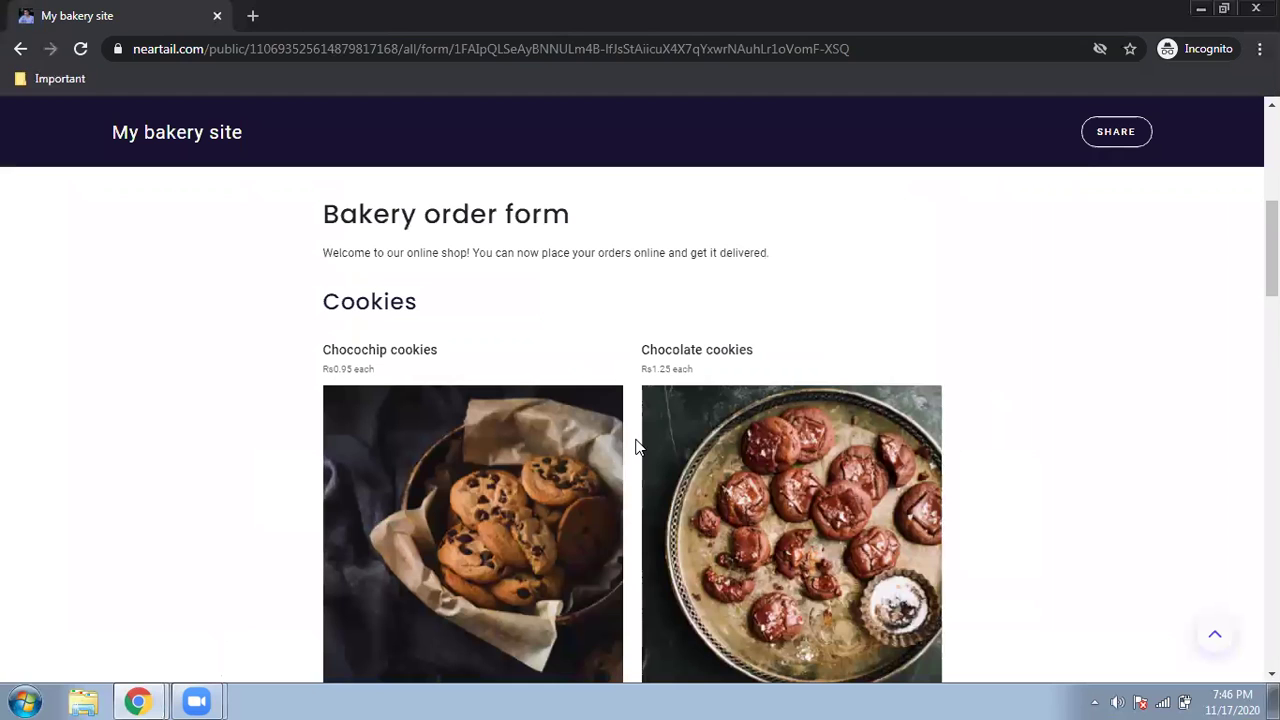
{"action": "scroll", "coordinate": [540, 506], "scroll_direction": "down", "scroll_amount": 3}
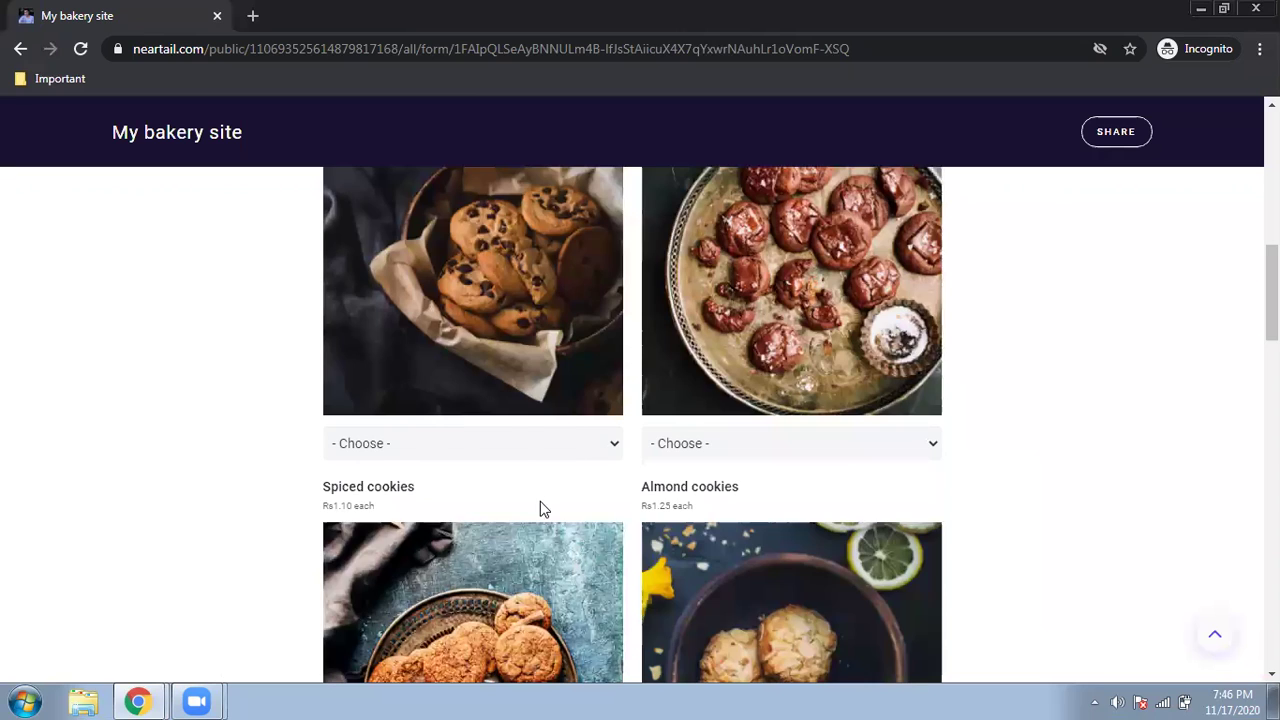
- Order 4 Chocochip cookies, 8 Chocolate cookies and 3 Spiced cookies
{"action": "left_click", "coordinate": [566, 443]}
{"action": "left_click", "coordinate": [512, 537]}
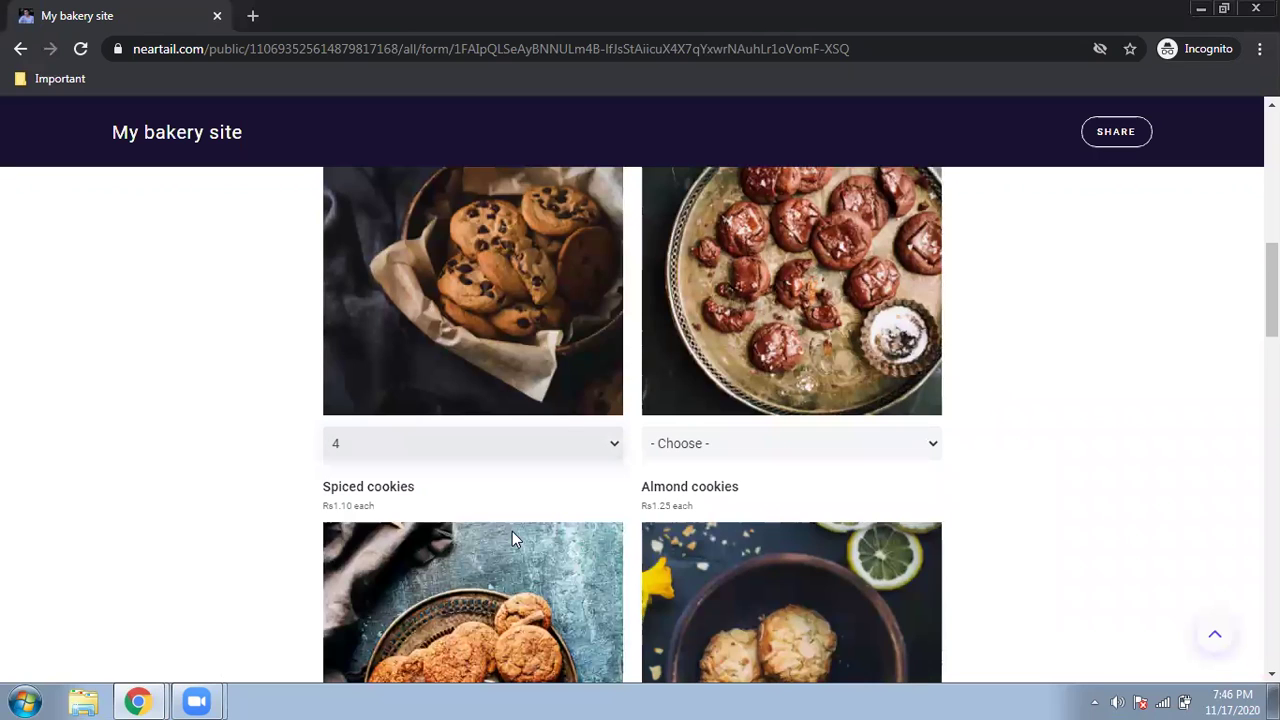
{"action": "scroll", "coordinate": [840, 446], "scroll_direction": "up", "scroll_amount": 2}
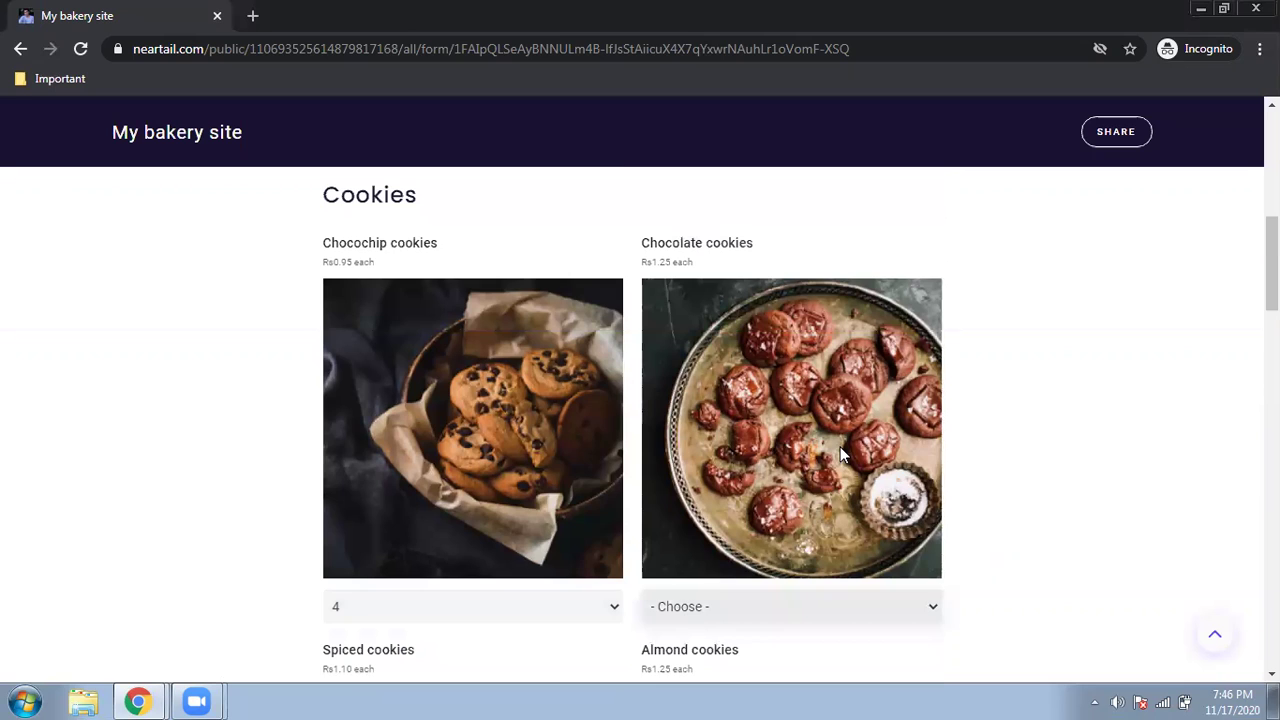
{"action": "scroll", "coordinate": [840, 446], "scroll_direction": "down", "scroll_amount": 2}
{"action": "key", "text": "5"}
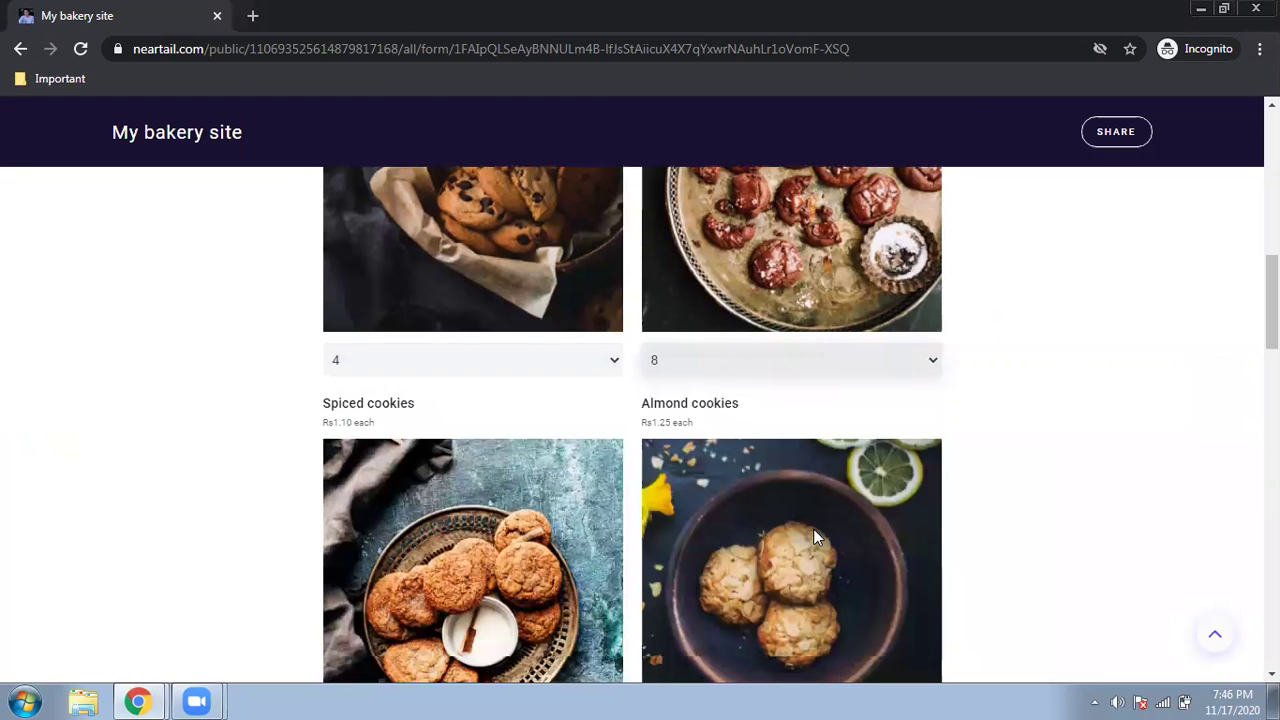
{"action": "scroll", "coordinate": [574, 423], "scroll_direction": "down", "scroll_amount": 4}
{"action": "key", "text": "3"}
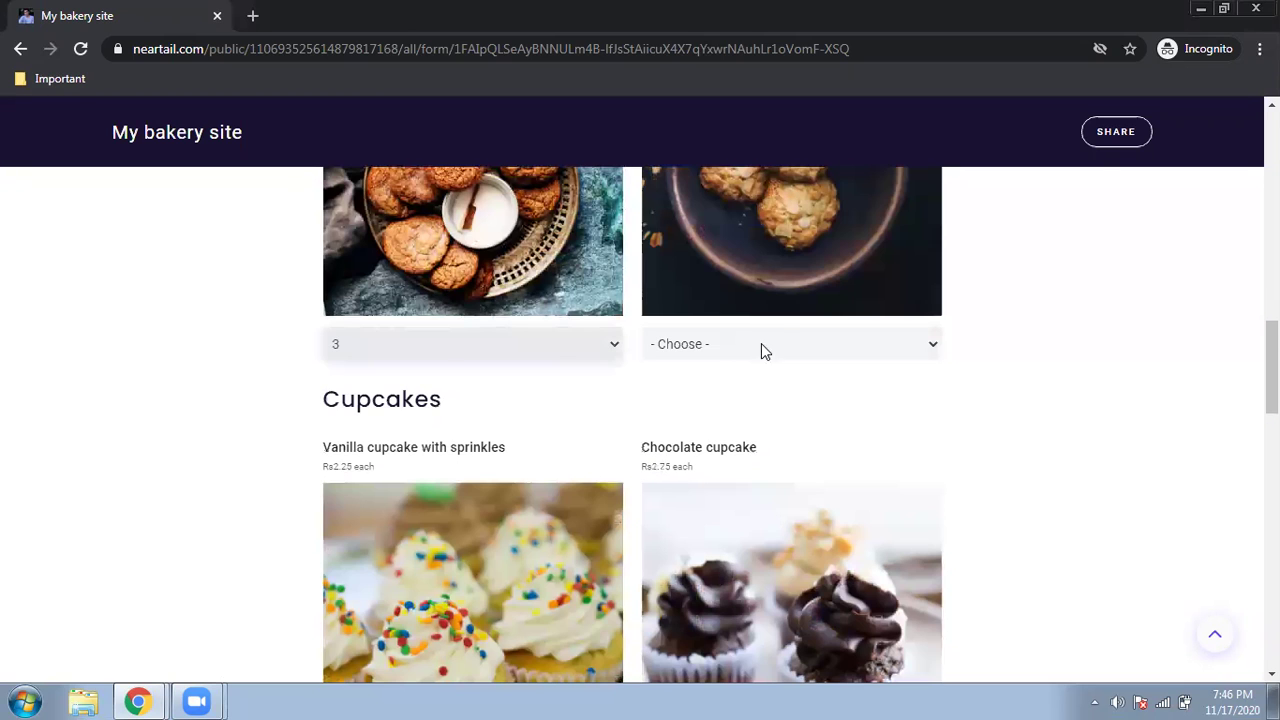
{"action": "left_click", "coordinate": [781, 350]}
{"action": "scroll", "coordinate": [577, 323], "scroll_direction": "down", "scroll_amount": 5}
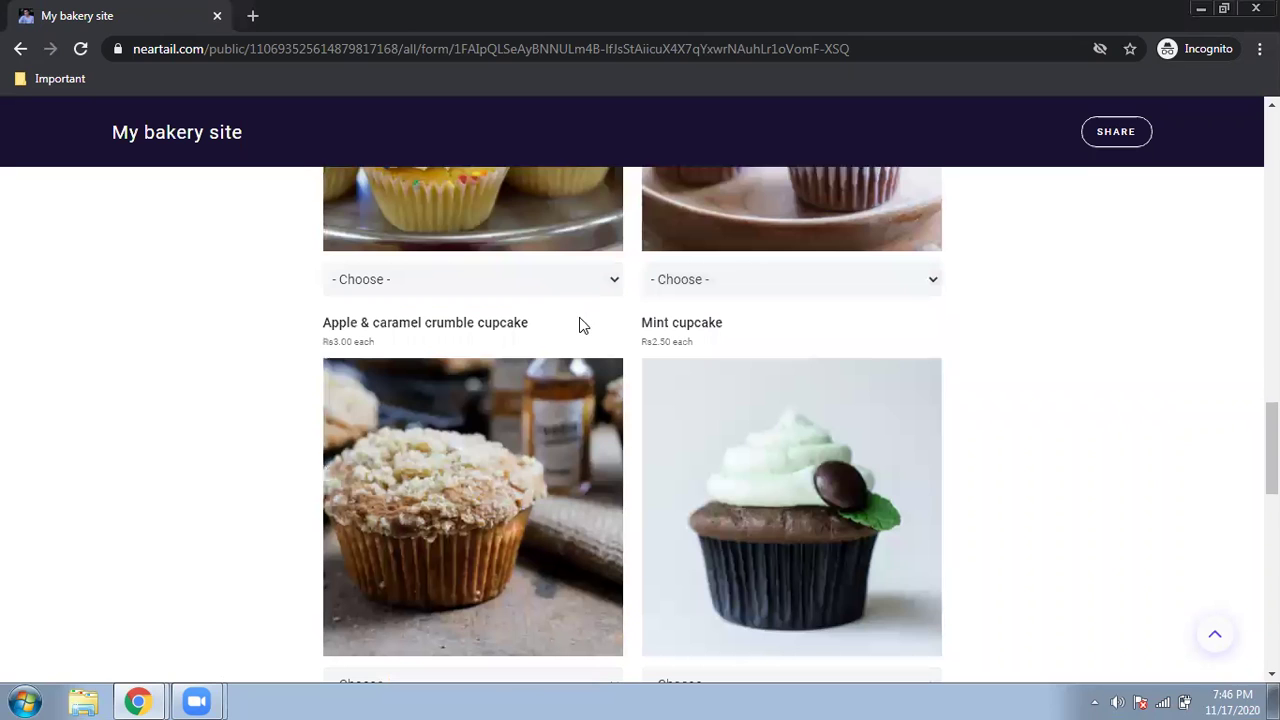
{"action": "scroll", "coordinate": [566, 249], "scroll_direction": "down", "scroll_amount": 1}
- Order 4 Vanilla, 4 Chocolate, 2 Apple & caramel crumble and 4 Mint cupcakes
{"action": "left_click", "coordinate": [575, 225]}
{"action": "left_click", "coordinate": [551, 320]}
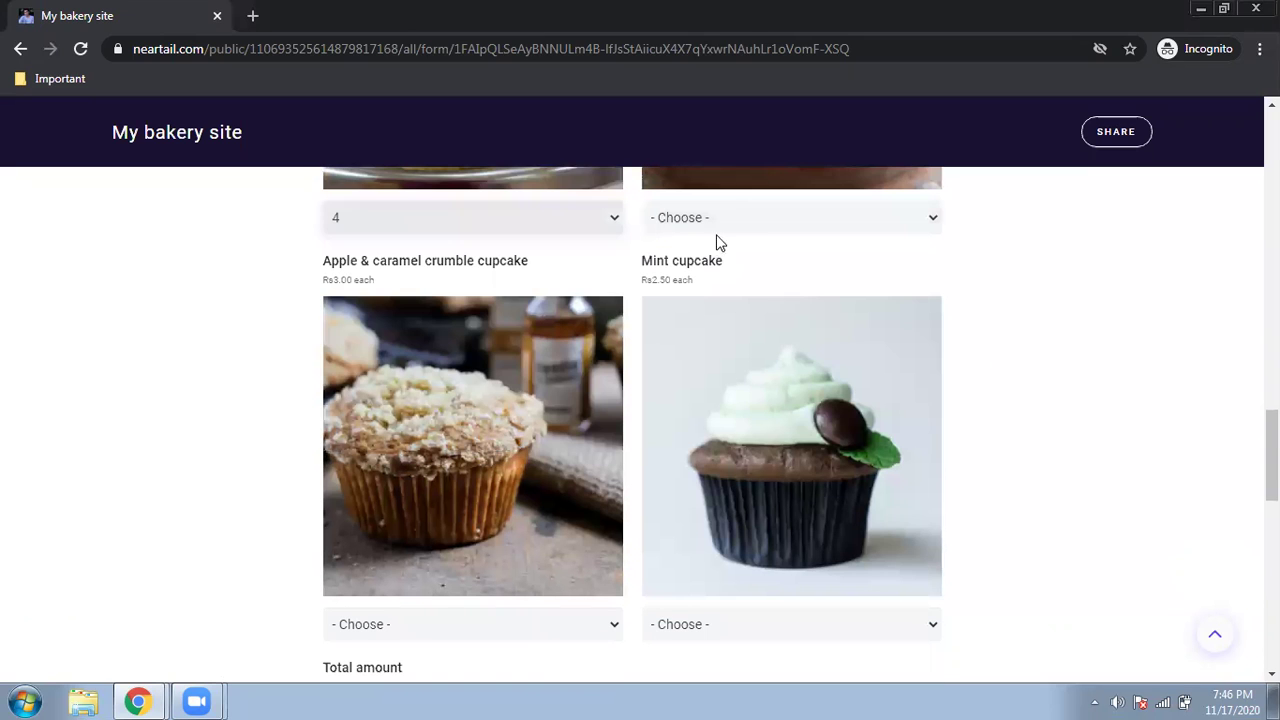
{"action": "left_click", "coordinate": [729, 217]}
{"action": "left_click", "coordinate": [735, 317]}
{"action": "scroll", "coordinate": [735, 317], "scroll_direction": "down", "scroll_amount": 4}
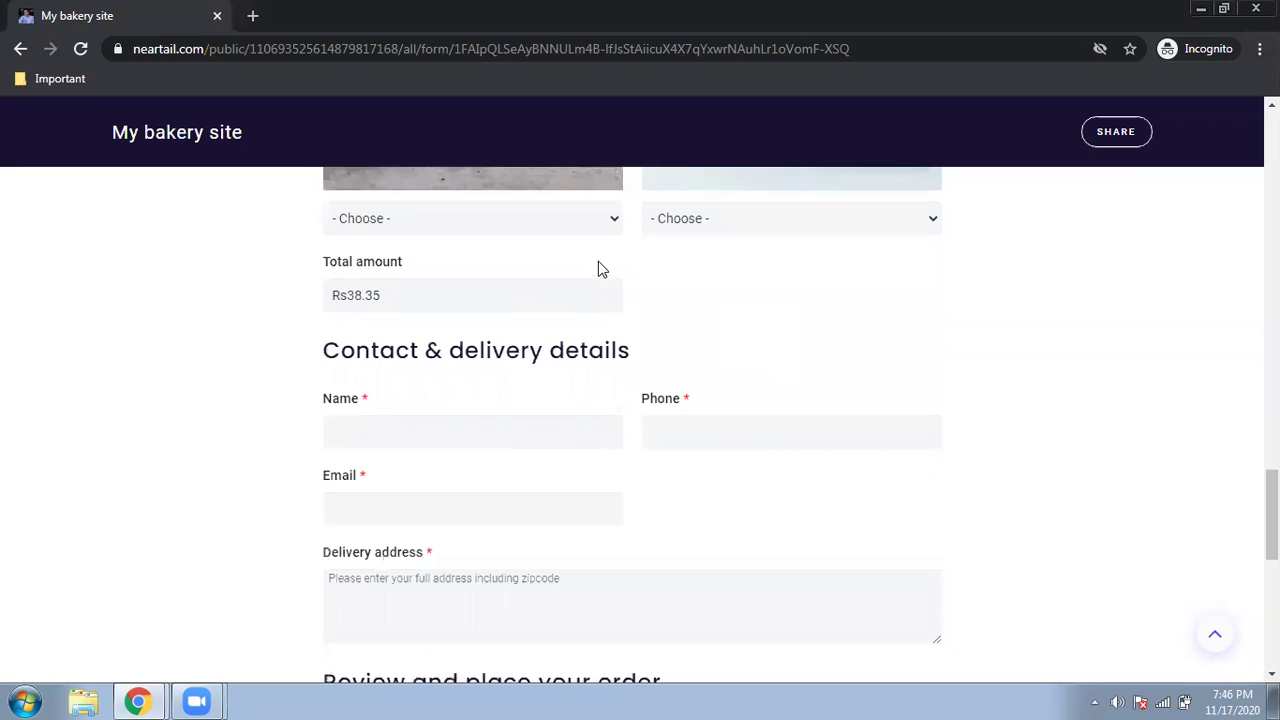
{"action": "left_click", "coordinate": [590, 226]}
{"action": "left_click", "coordinate": [585, 276]}
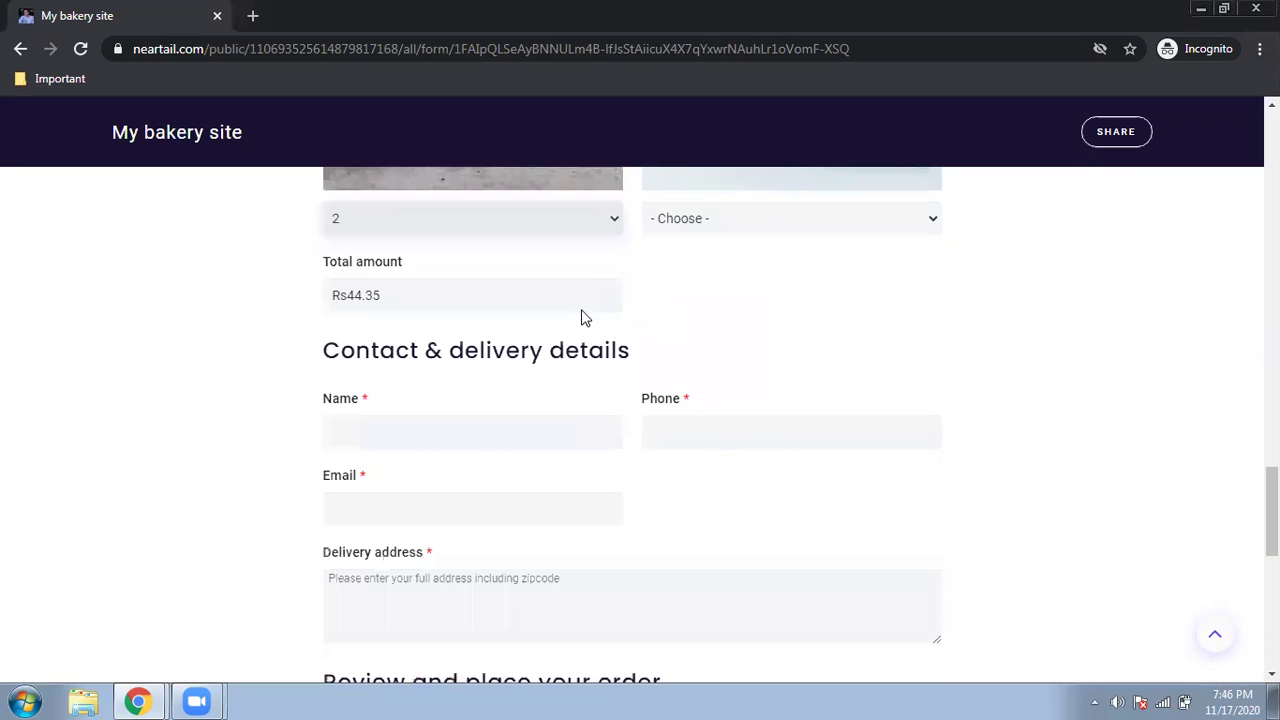
{"action": "scroll", "coordinate": [646, 383], "scroll_direction": "up", "scroll_amount": 3}
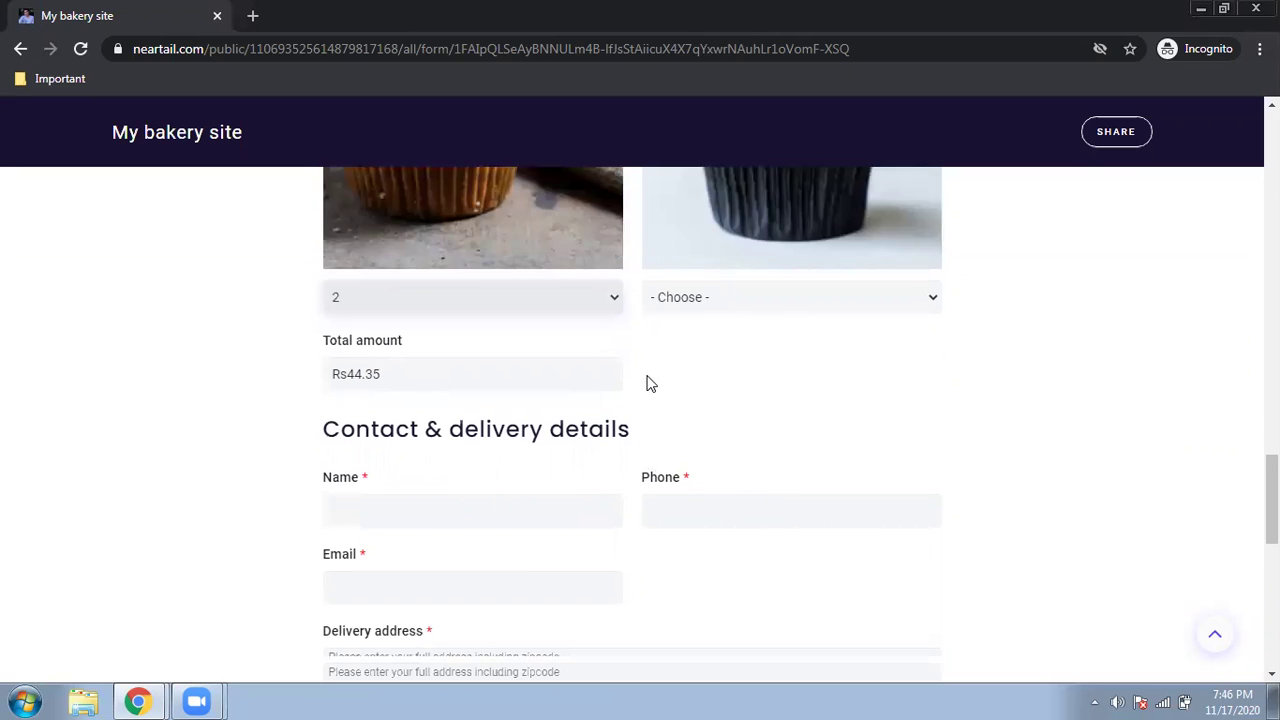
{"action": "scroll", "coordinate": [727, 503], "scroll_direction": "up", "scroll_amount": 3}
{"action": "scroll", "coordinate": [680, 474], "scroll_direction": "down", "scroll_amount": 2}
{"action": "scroll", "coordinate": [677, 473], "scroll_direction": "down", "scroll_amount": 3}
{"action": "left_click", "coordinate": [810, 326]}
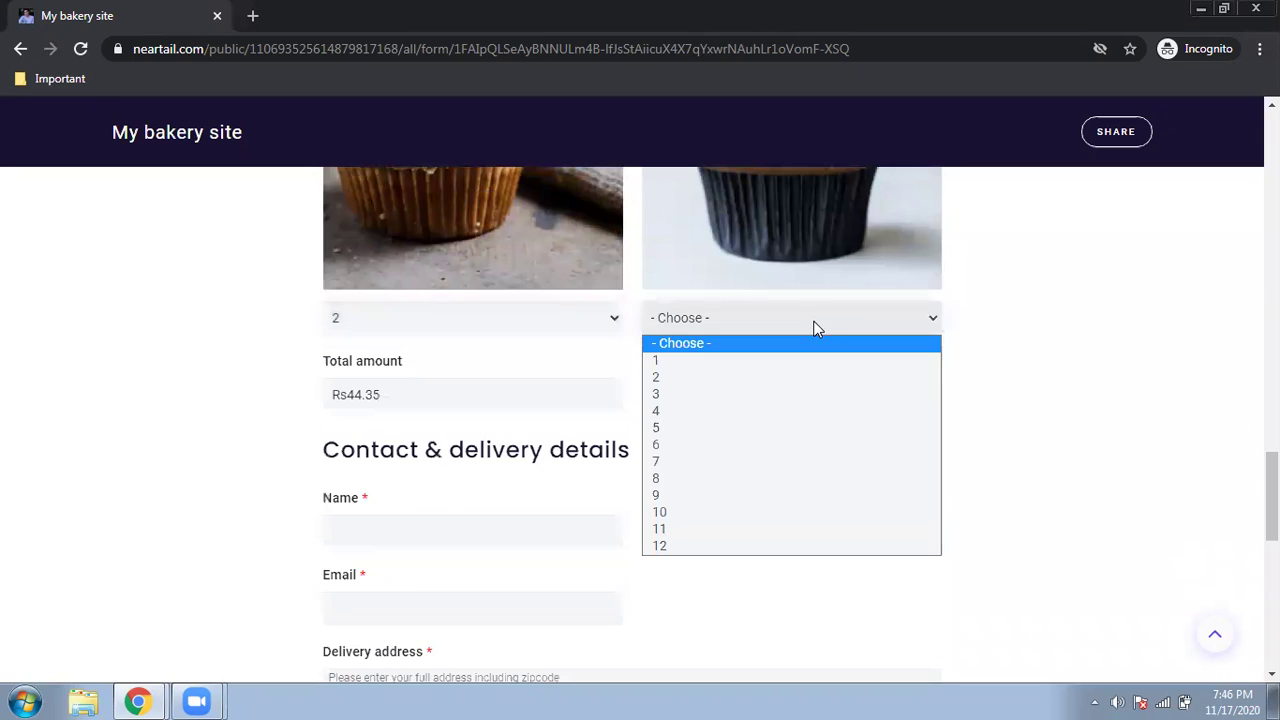
{"action": "left_click", "coordinate": [751, 413]}
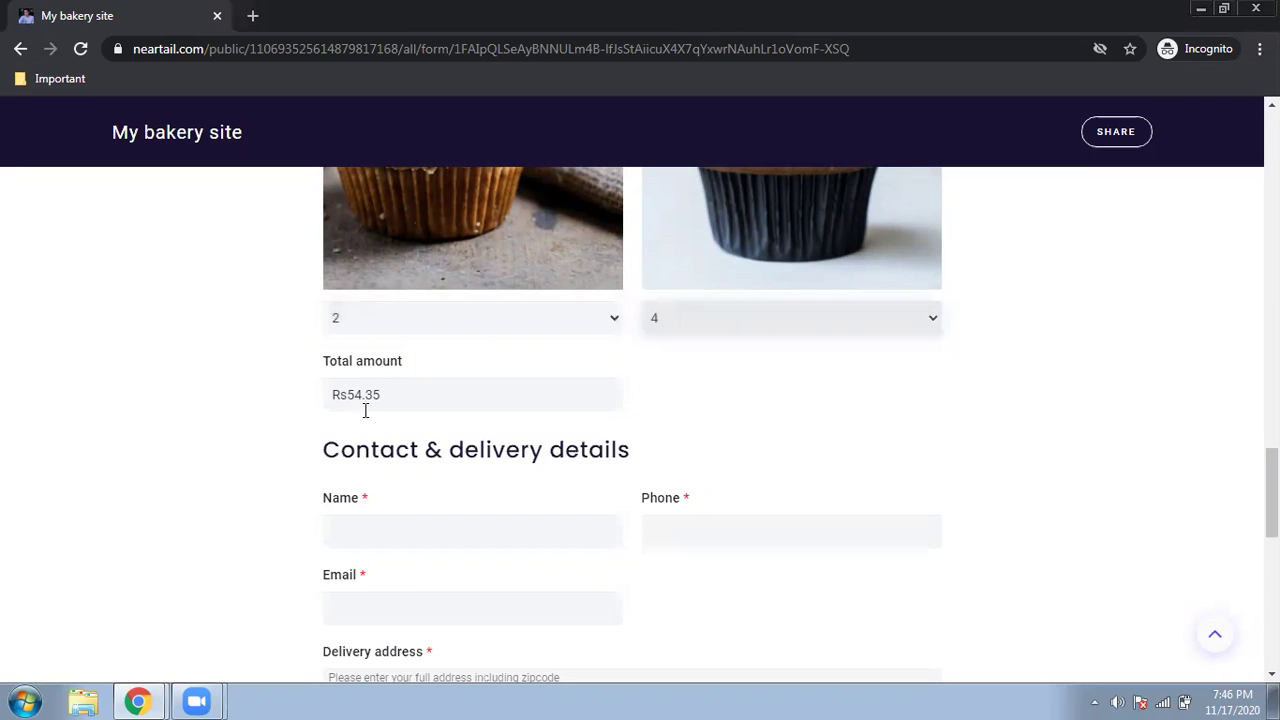
{"action": "scroll", "coordinate": [420, 248], "scroll_direction": "down", "scroll_amount": 3}
- Enter a test customer name and phone number
{"action": "left_click", "coordinate": [432, 222]}
{"action": "type", "text": "lkfhlAHSflQHQF"}
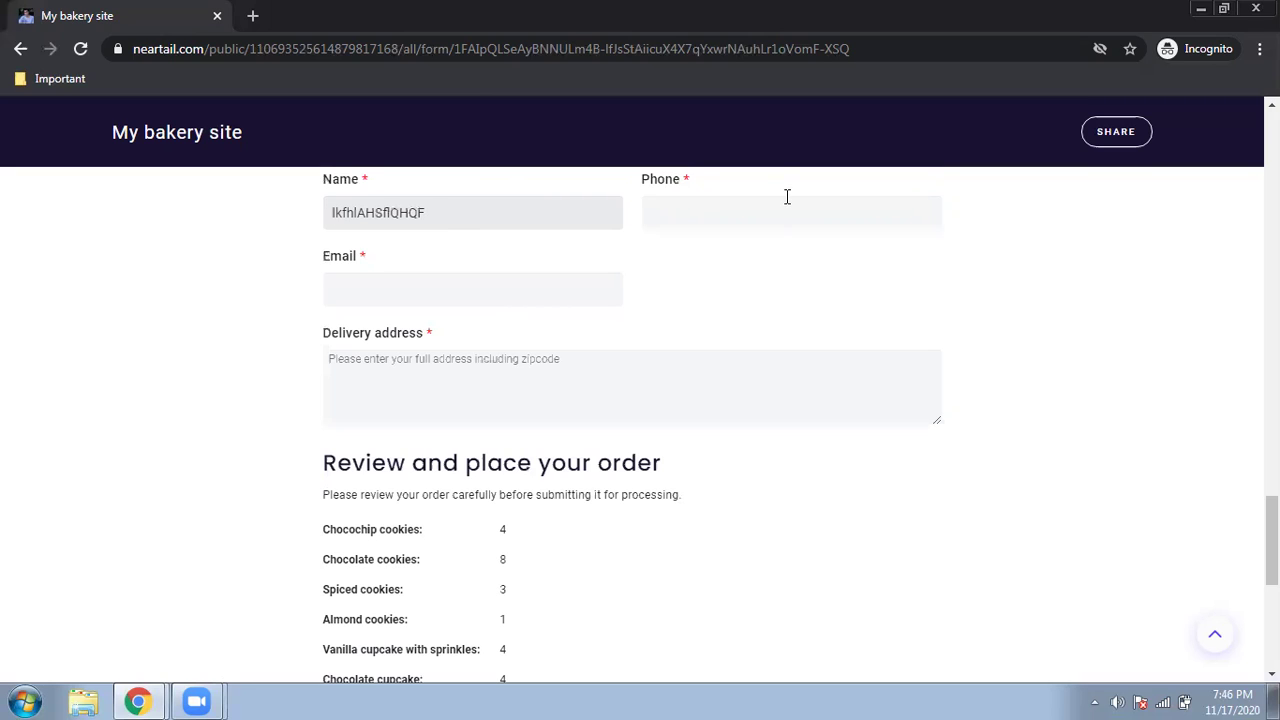
{"action": "left_click", "coordinate": [787, 197]}
{"action": "type", "text": "999999999"}
- Fill in a test e-mail address and delivery address
{"action": "left_click", "coordinate": [506, 289]}
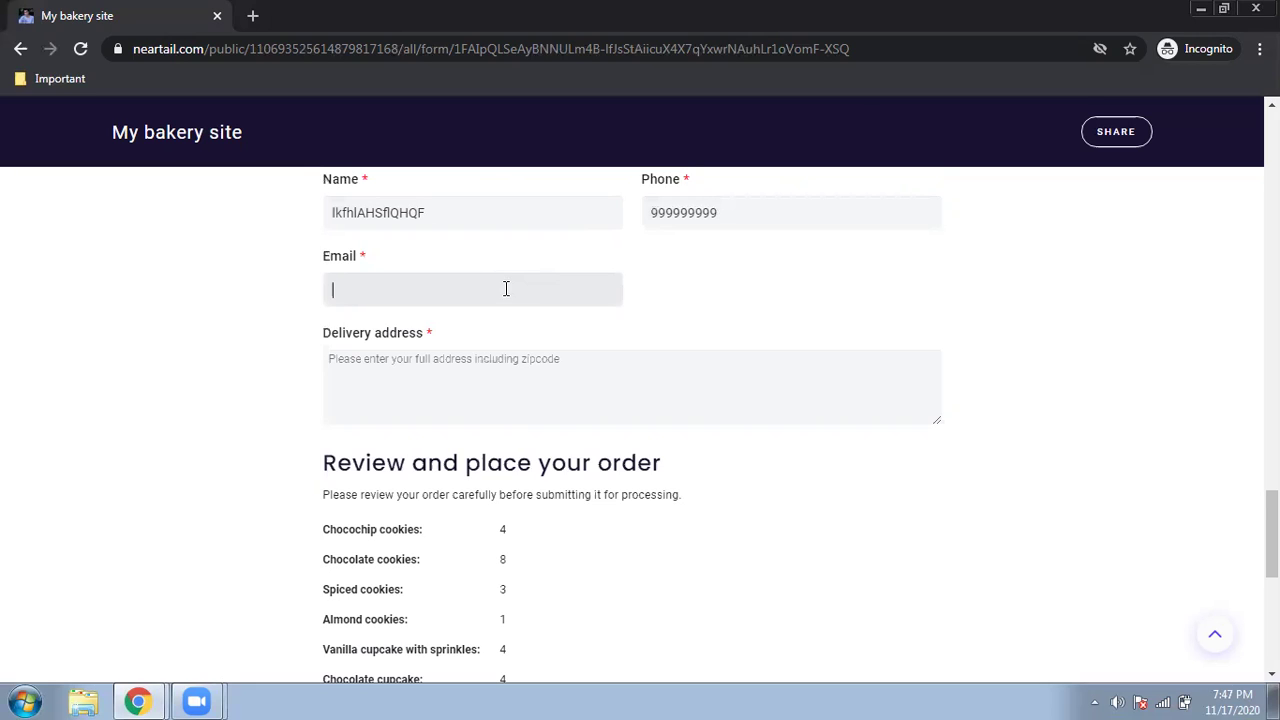
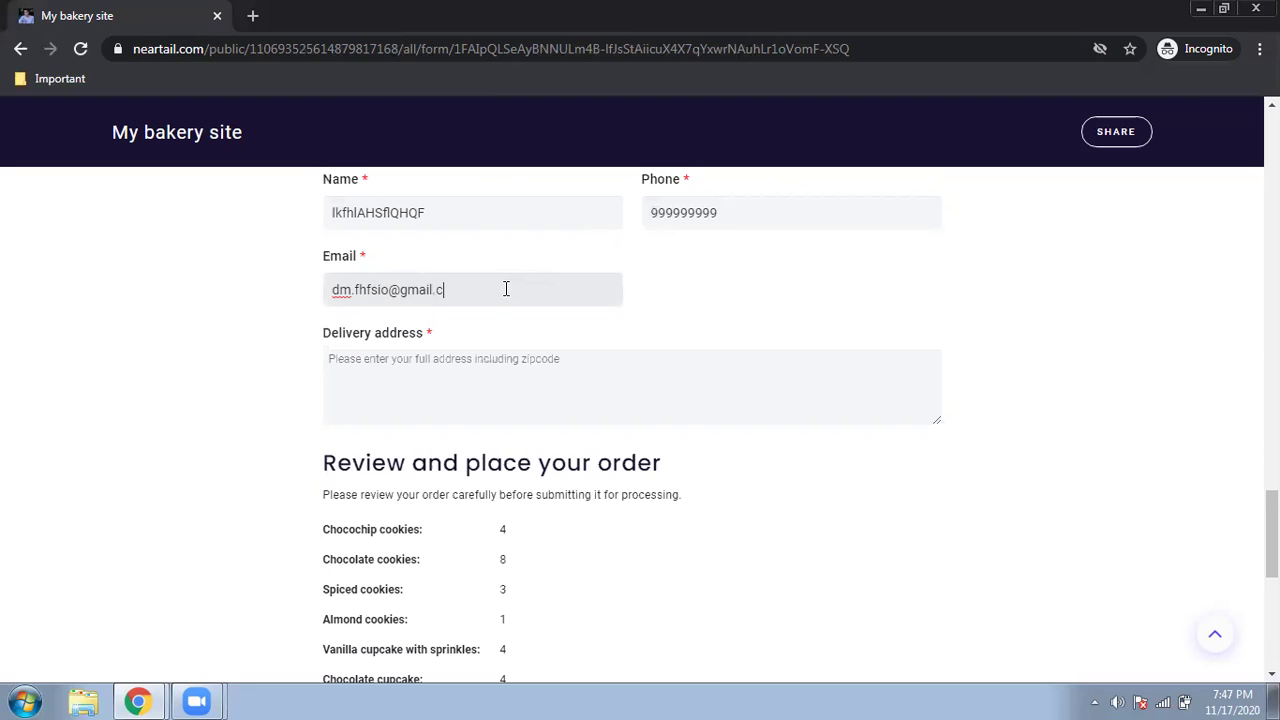
{"action": "scroll", "coordinate": [506, 289], "scroll_direction": "down", "scroll_amount": 1}
{"action": "left_click", "coordinate": [506, 290]}
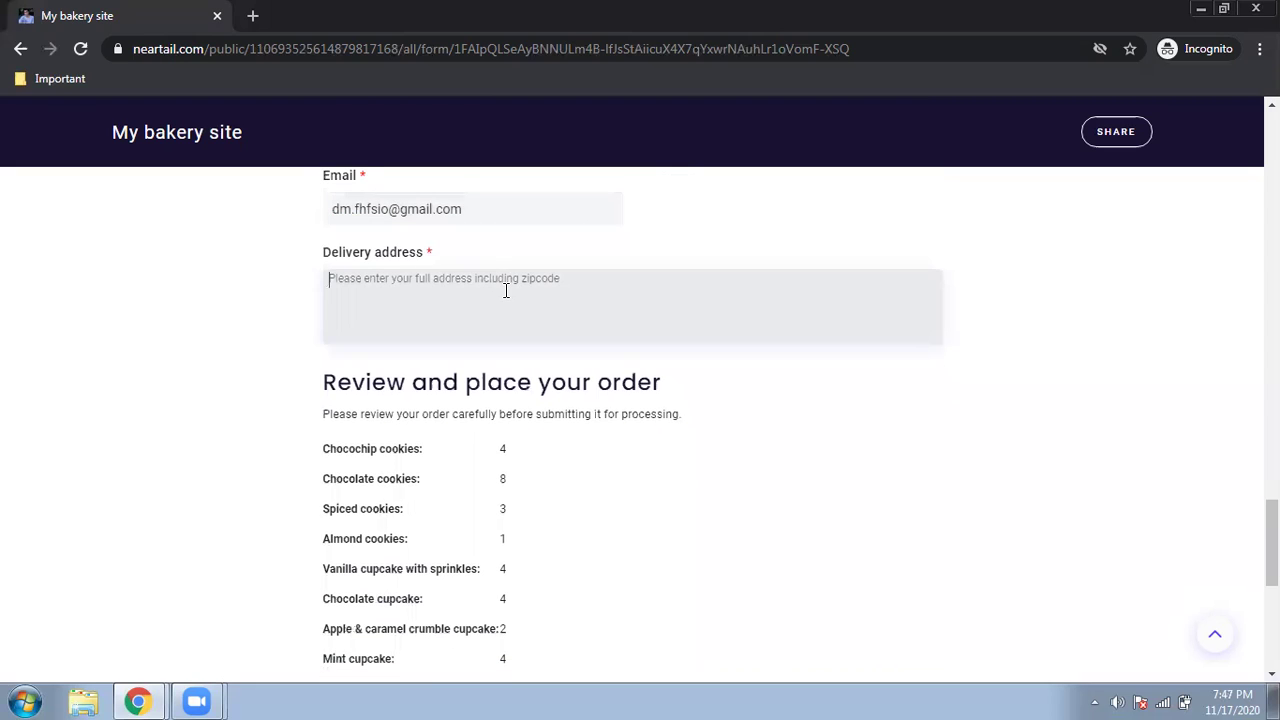
{"action": "type", "text": "kkajdlkajwfpiugP 'KAS'OFLJ;OQWJP; J36"}
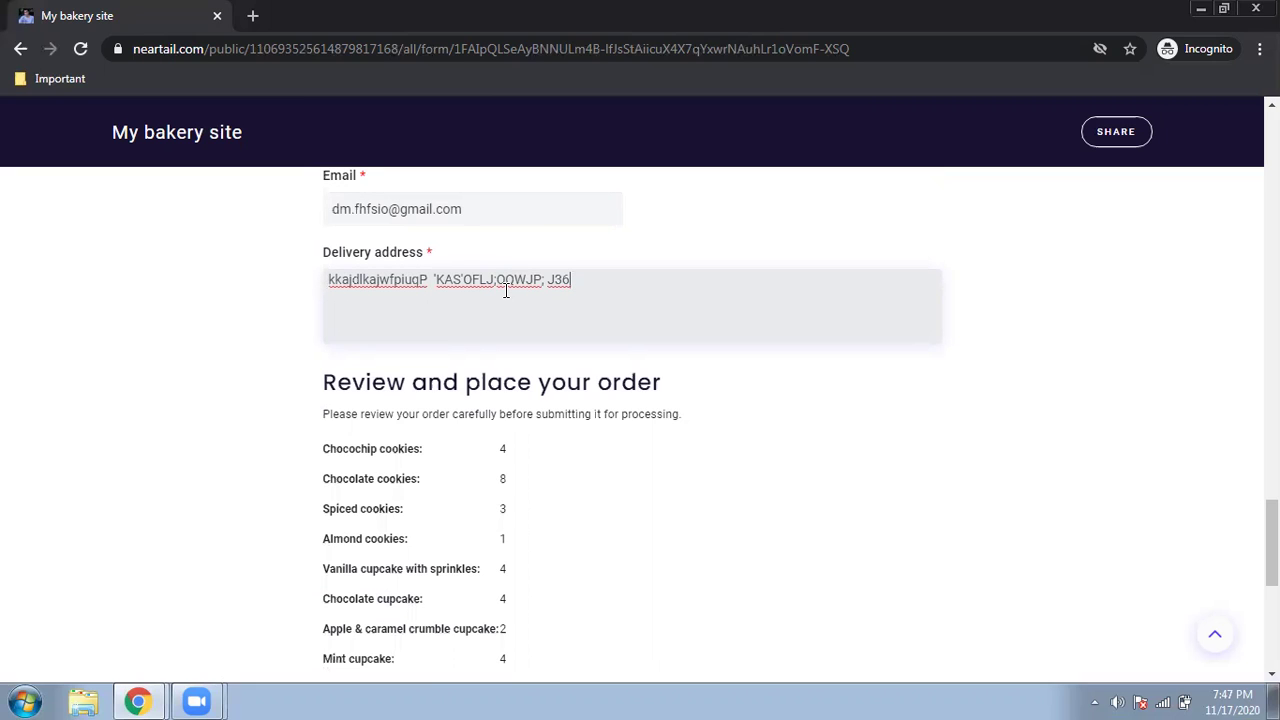
{"action": "scroll", "coordinate": [506, 290], "scroll_direction": "down", "scroll_amount": 2}
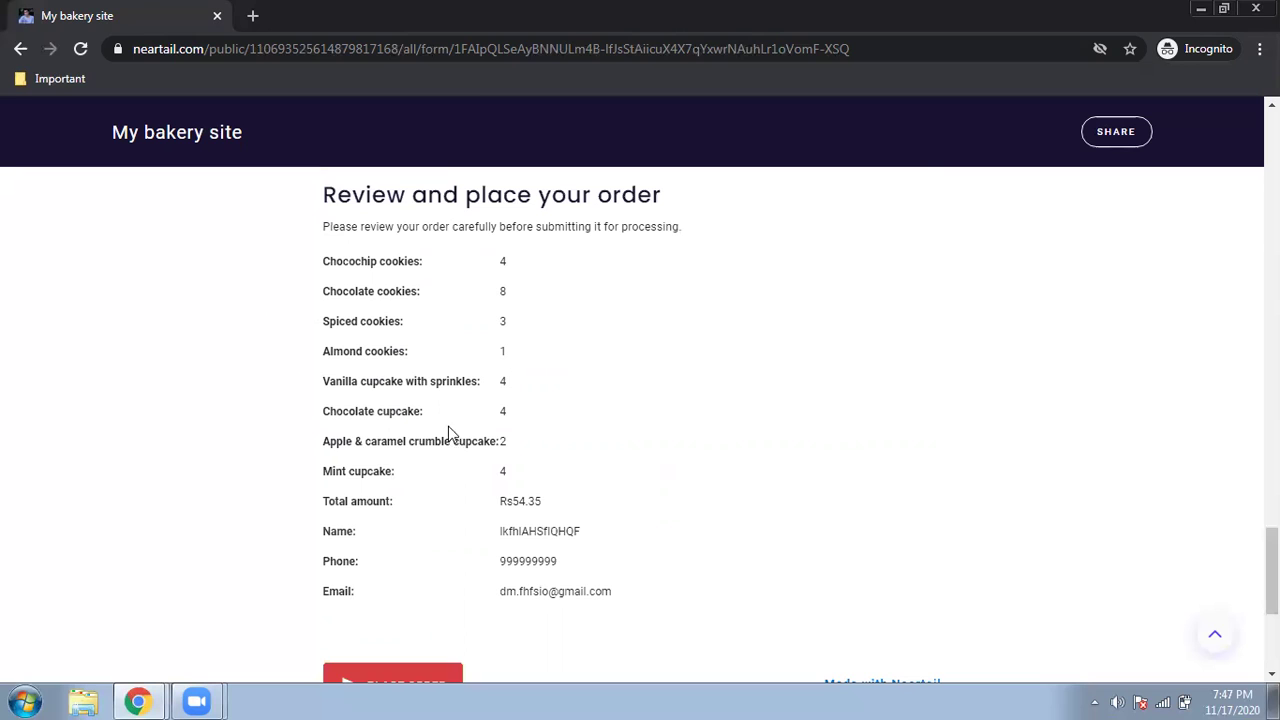
- Place the Rs54.35 test order from the bottom of the review section
{"action": "scroll", "coordinate": [341, 530], "scroll_direction": "down", "scroll_amount": 1}
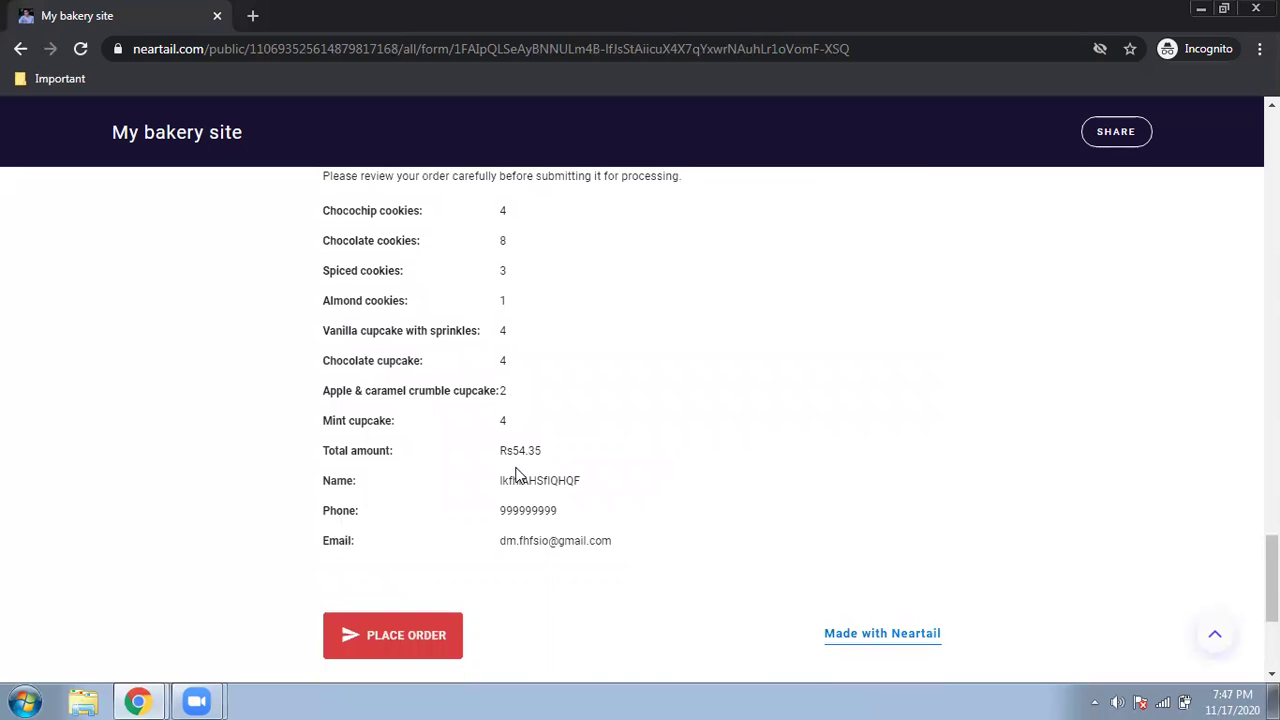
{"action": "scroll", "coordinate": [400, 500], "scroll_direction": "down", "scroll_amount": 1}
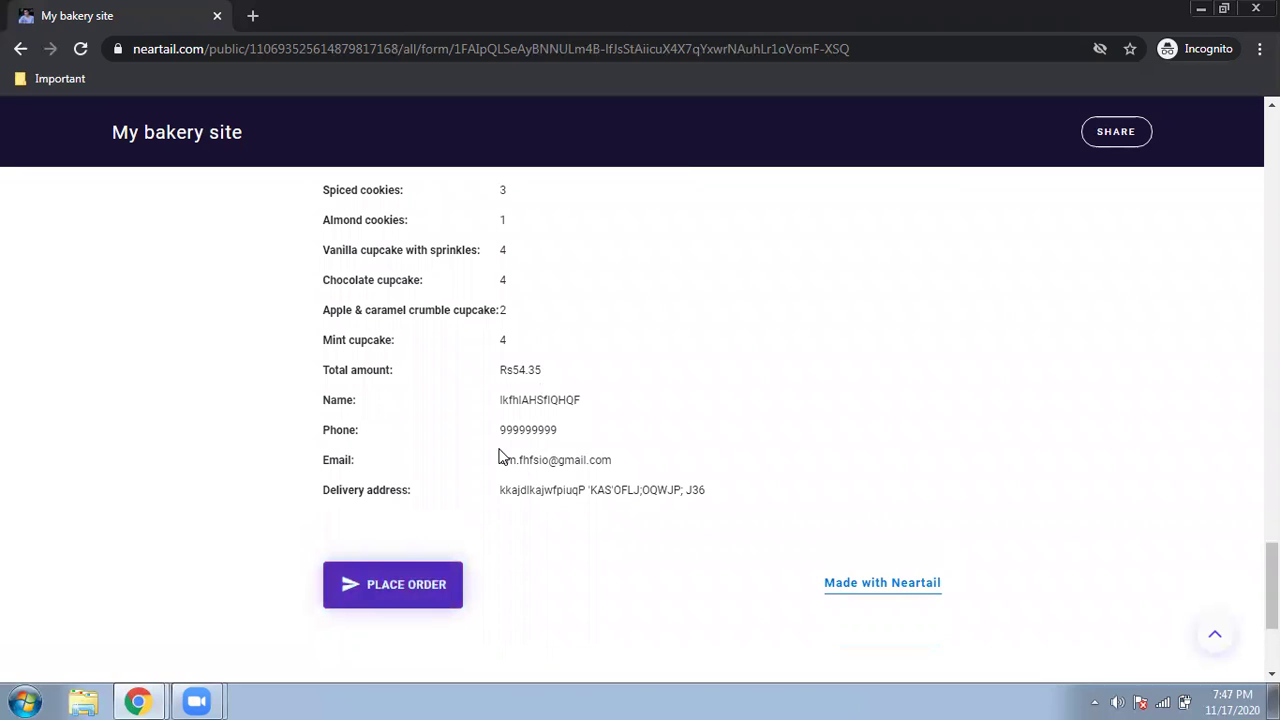
{"action": "left_click", "coordinate": [435, 573]}
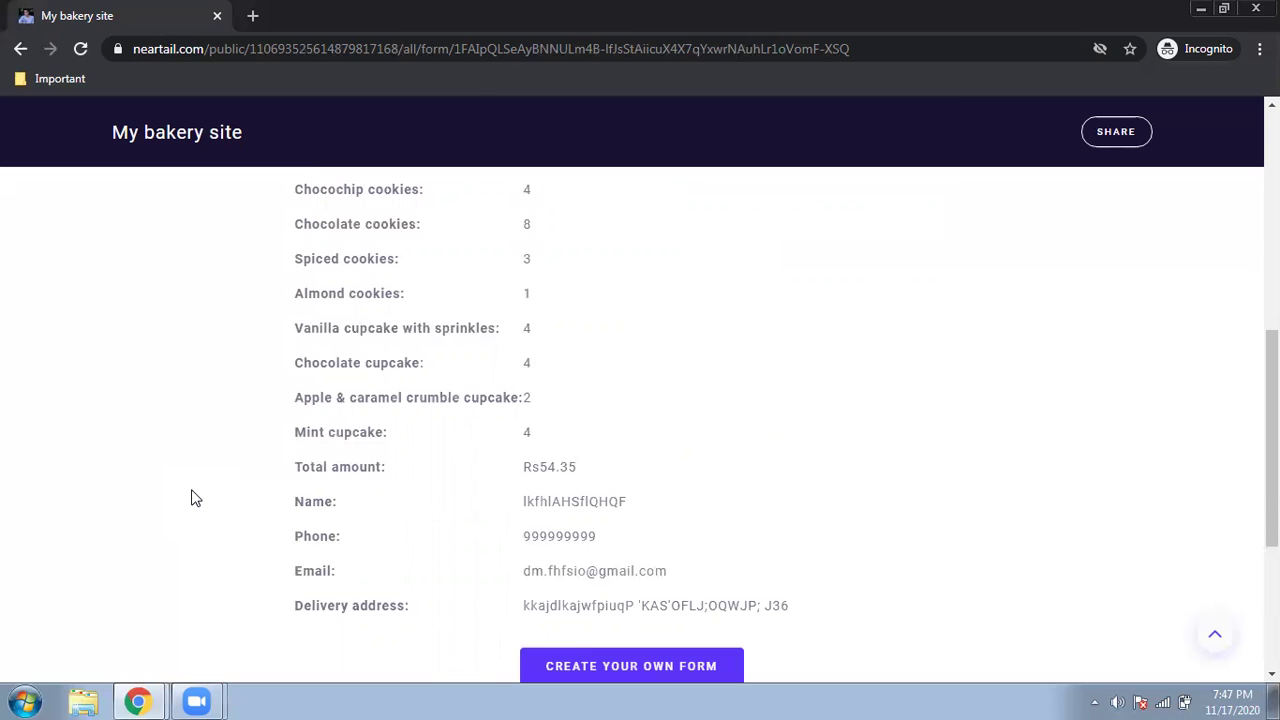
{"action": "left_click", "coordinate": [158, 700]}
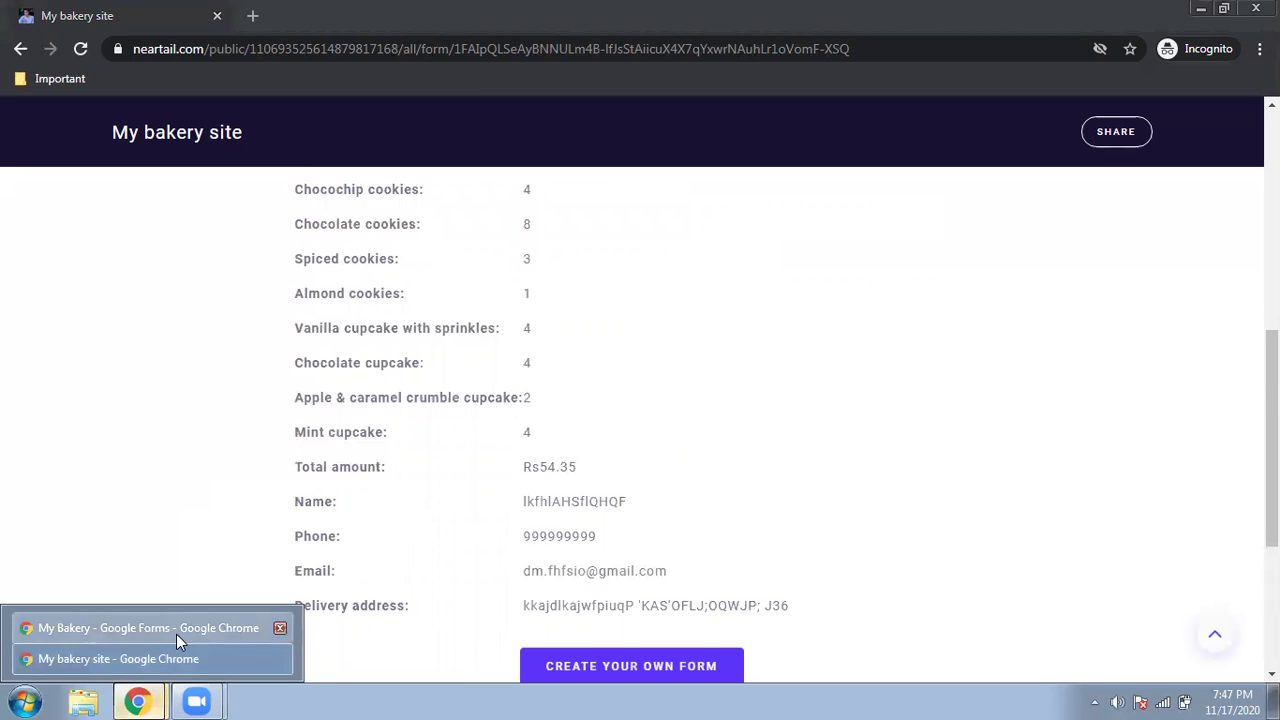
- Back in the My Bakery form, dismiss the share dialog and view the Responses tab
{"action": "left_click", "coordinate": [176, 634]}
{"action": "left_click", "coordinate": [914, 182]}
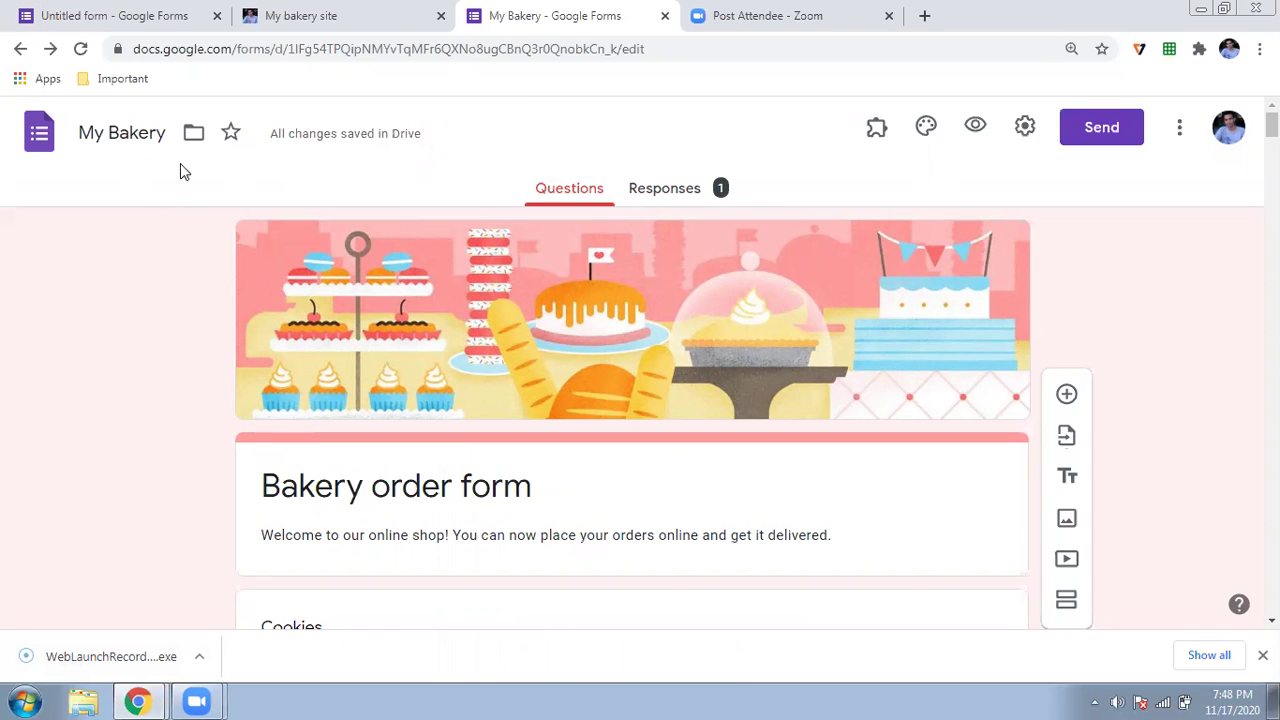
{"action": "left_click", "coordinate": [647, 205]}
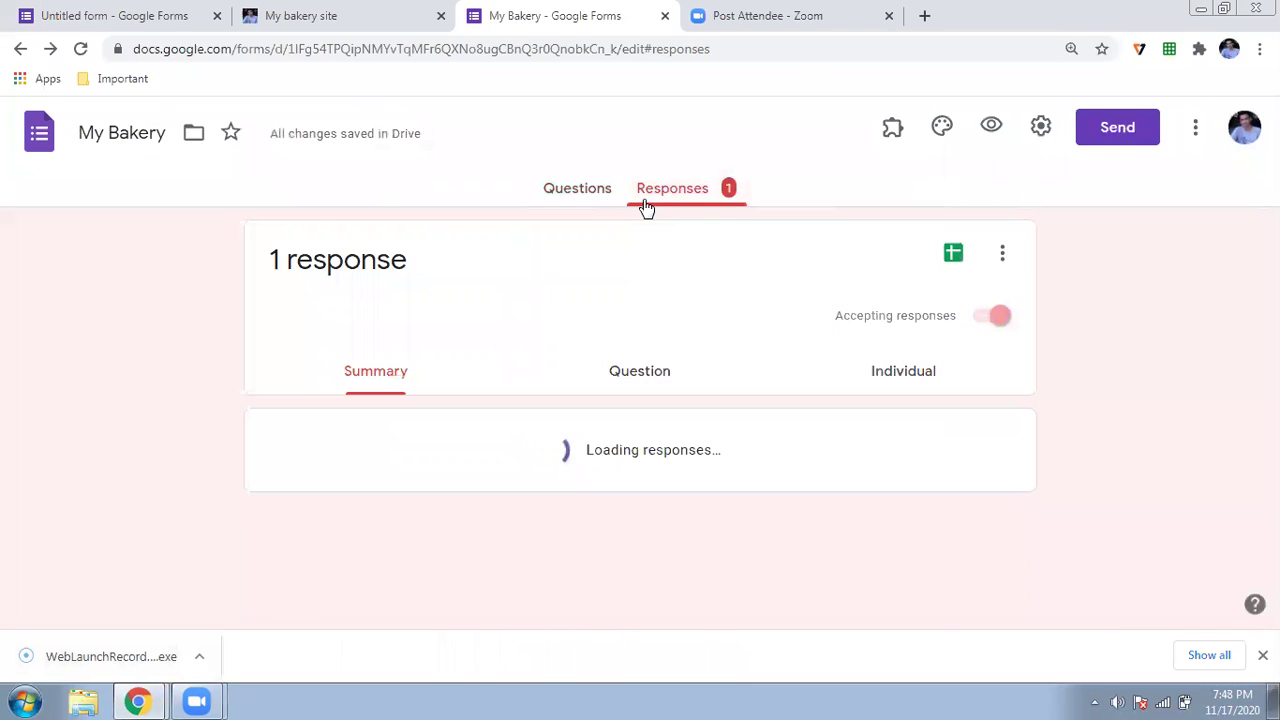
{"action": "scroll", "coordinate": [146, 240], "scroll_direction": "down", "scroll_amount": 5}
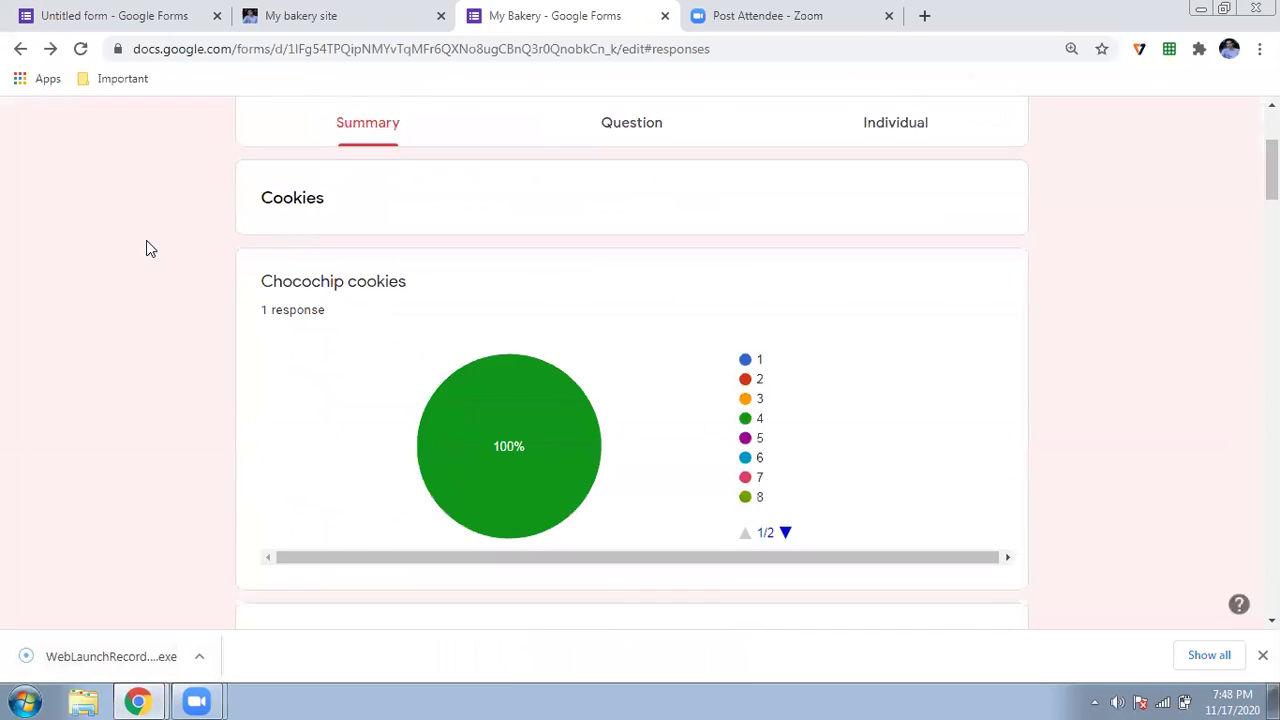
{"action": "scroll", "coordinate": [146, 240], "scroll_direction": "up", "scroll_amount": 4}
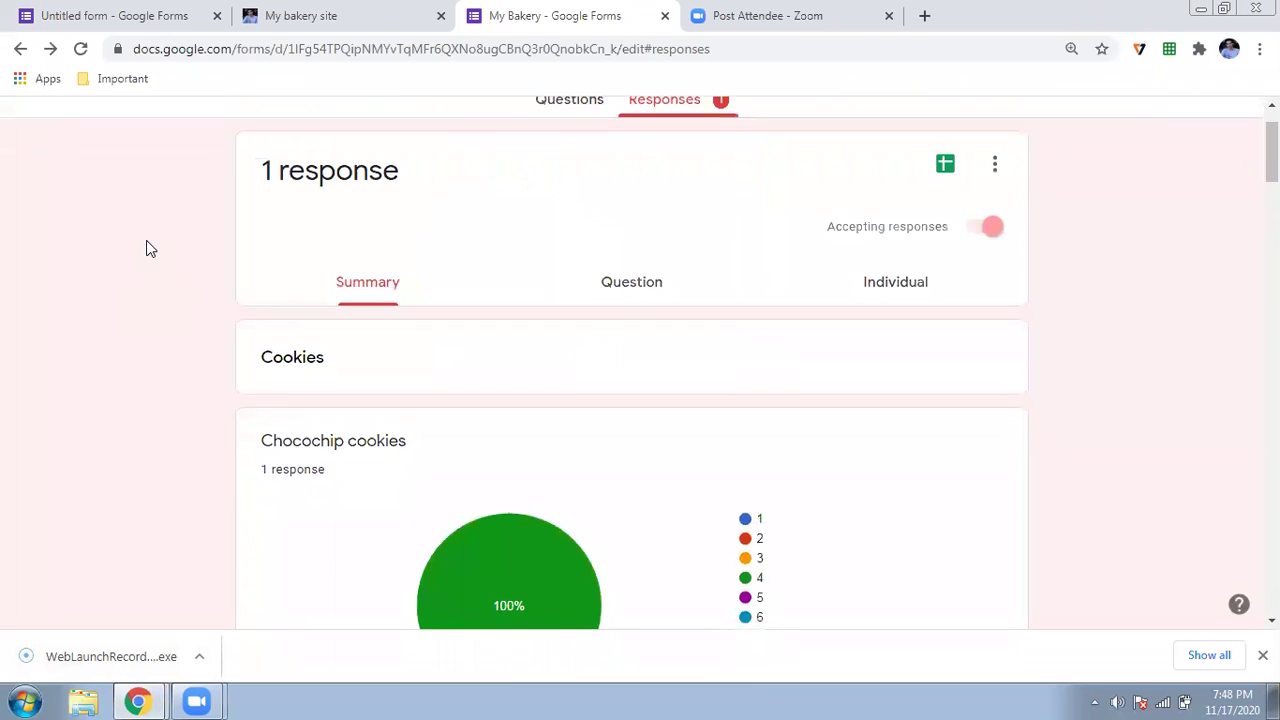
- Review the single response individually, checking quantities, the 54.35 total and contact details
{"action": "left_click", "coordinate": [899, 290]}
{"action": "scroll", "coordinate": [294, 433], "scroll_direction": "down", "scroll_amount": 7}
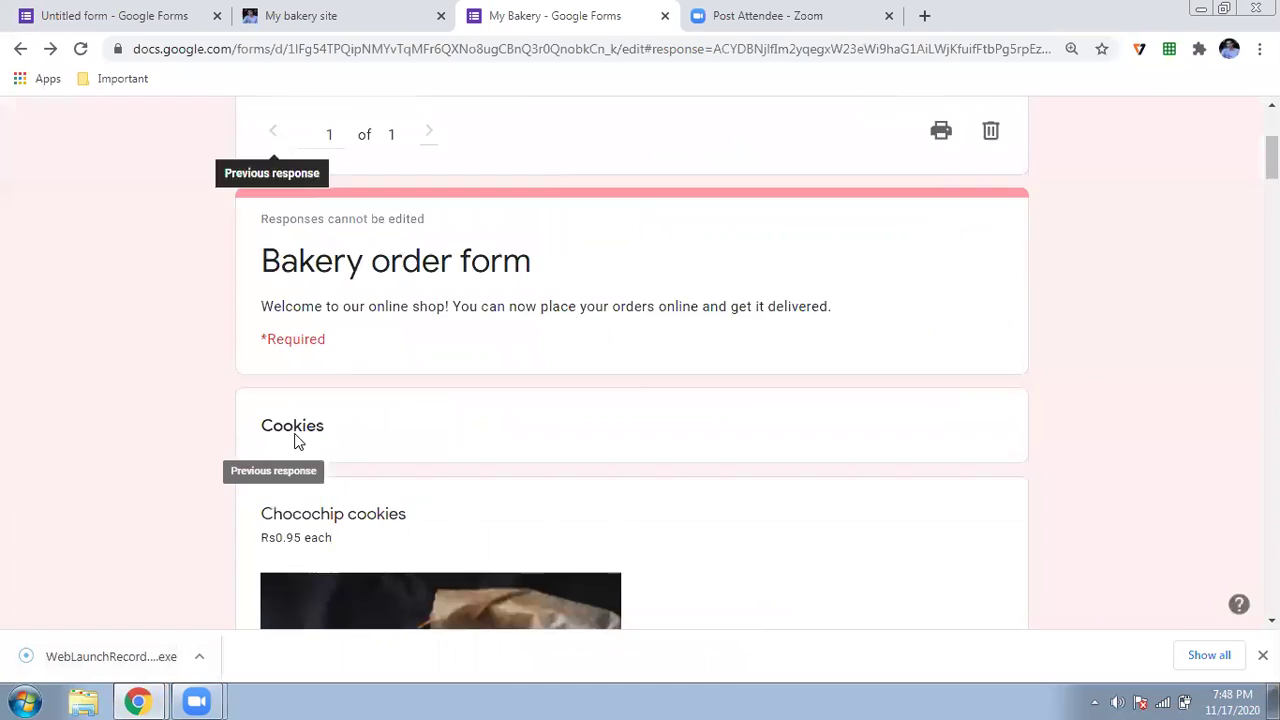
{"action": "scroll", "coordinate": [283, 337], "scroll_direction": "down", "scroll_amount": 4}
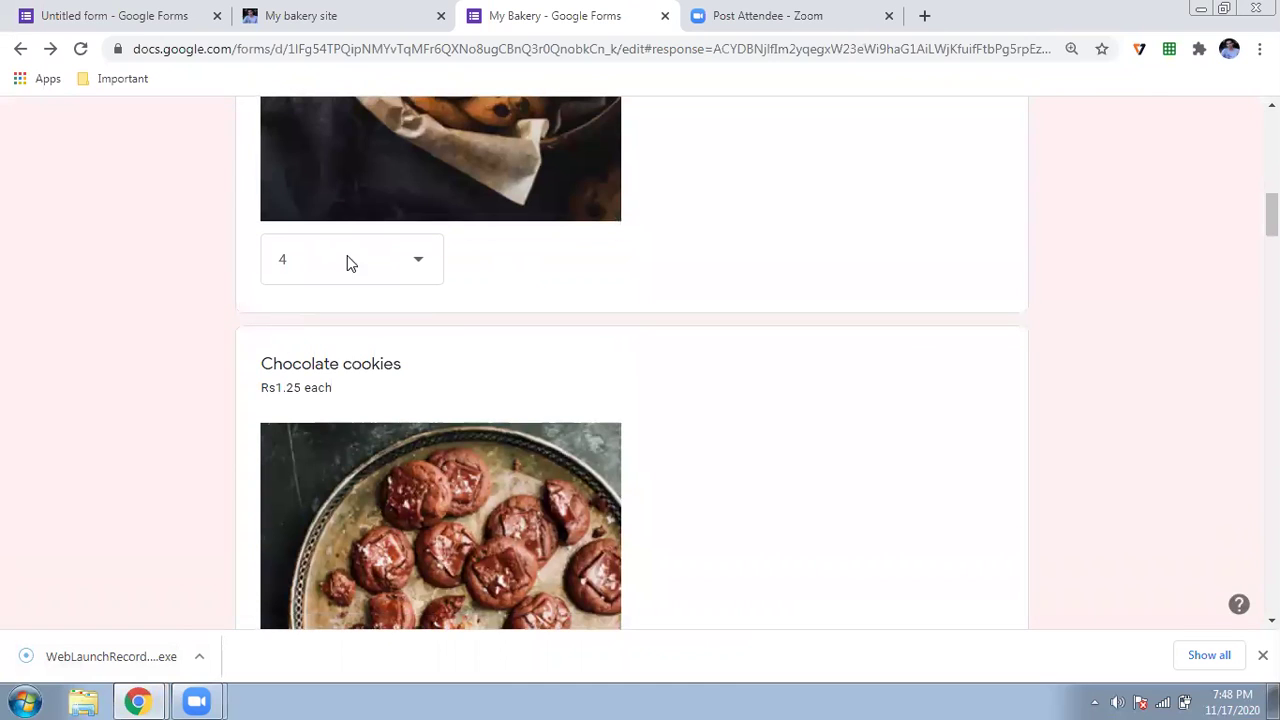
{"action": "scroll", "coordinate": [357, 250], "scroll_direction": "down", "scroll_amount": 5}
{"action": "scroll", "coordinate": [343, 374], "scroll_direction": "down", "scroll_amount": 9}
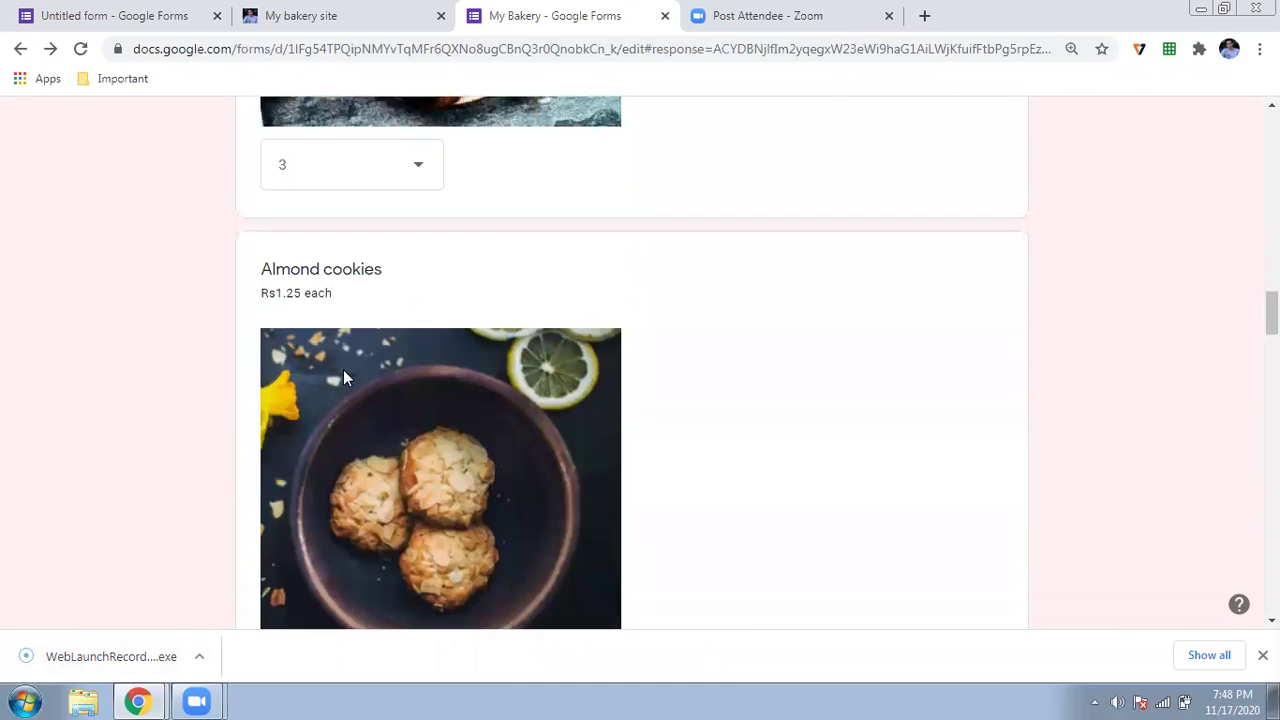
{"action": "scroll", "coordinate": [343, 378], "scroll_direction": "down", "scroll_amount": 20}
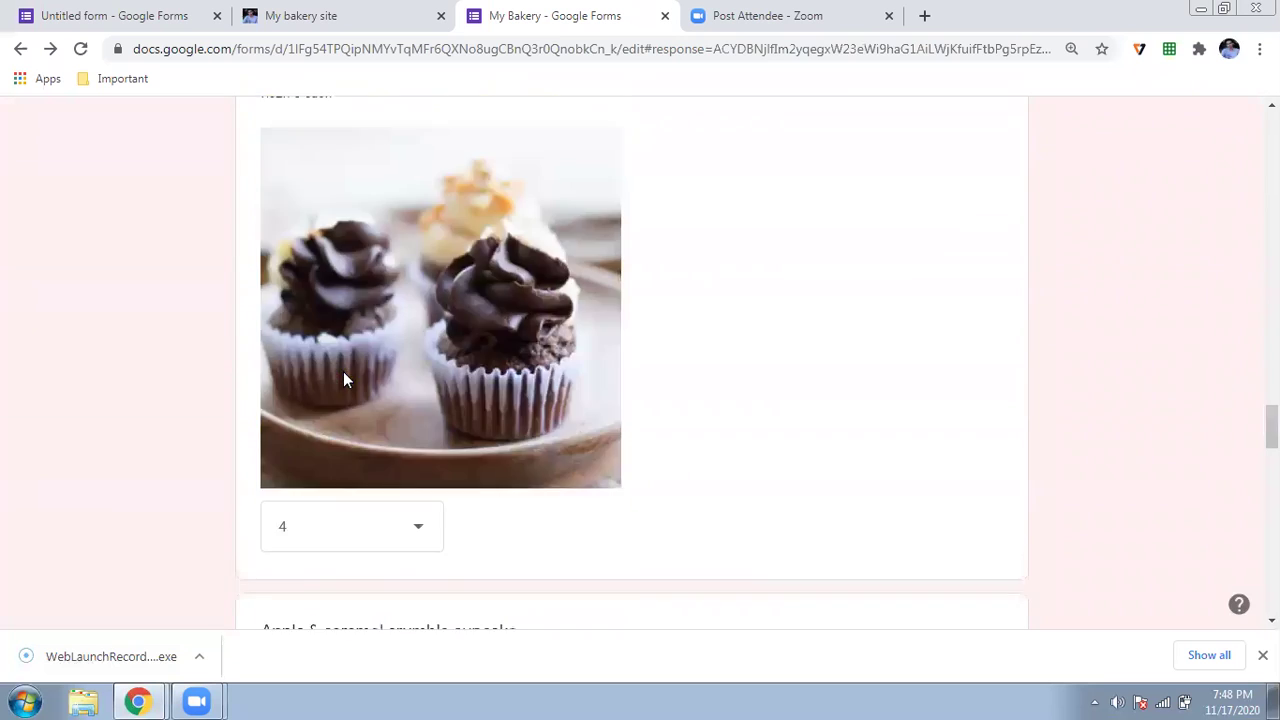
{"action": "scroll", "coordinate": [343, 373], "scroll_direction": "down", "scroll_amount": 3}
{"action": "scroll", "coordinate": [343, 373], "scroll_direction": "up", "scroll_amount": 3}
{"action": "scroll", "coordinate": [343, 373], "scroll_direction": "down", "scroll_amount": 3}
{"action": "scroll", "coordinate": [343, 375], "scroll_direction": "up", "scroll_amount": 20}
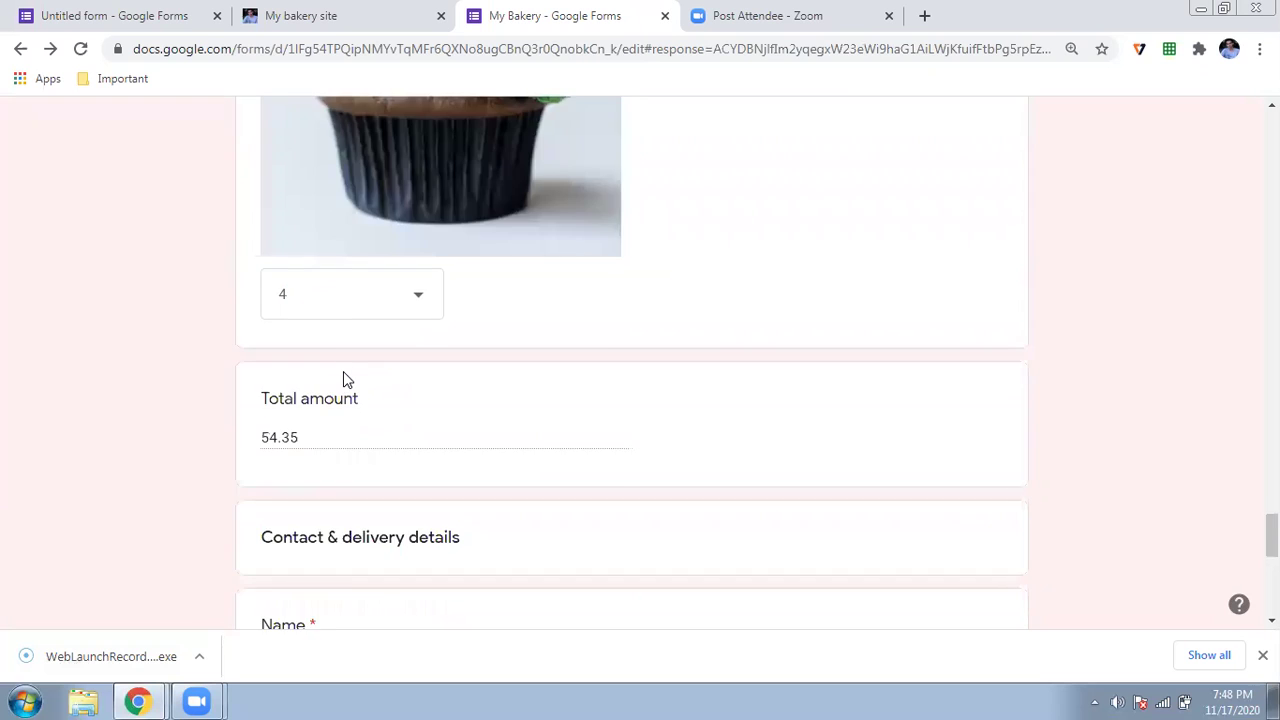
{"action": "scroll", "coordinate": [343, 378], "scroll_direction": "up", "scroll_amount": 2}
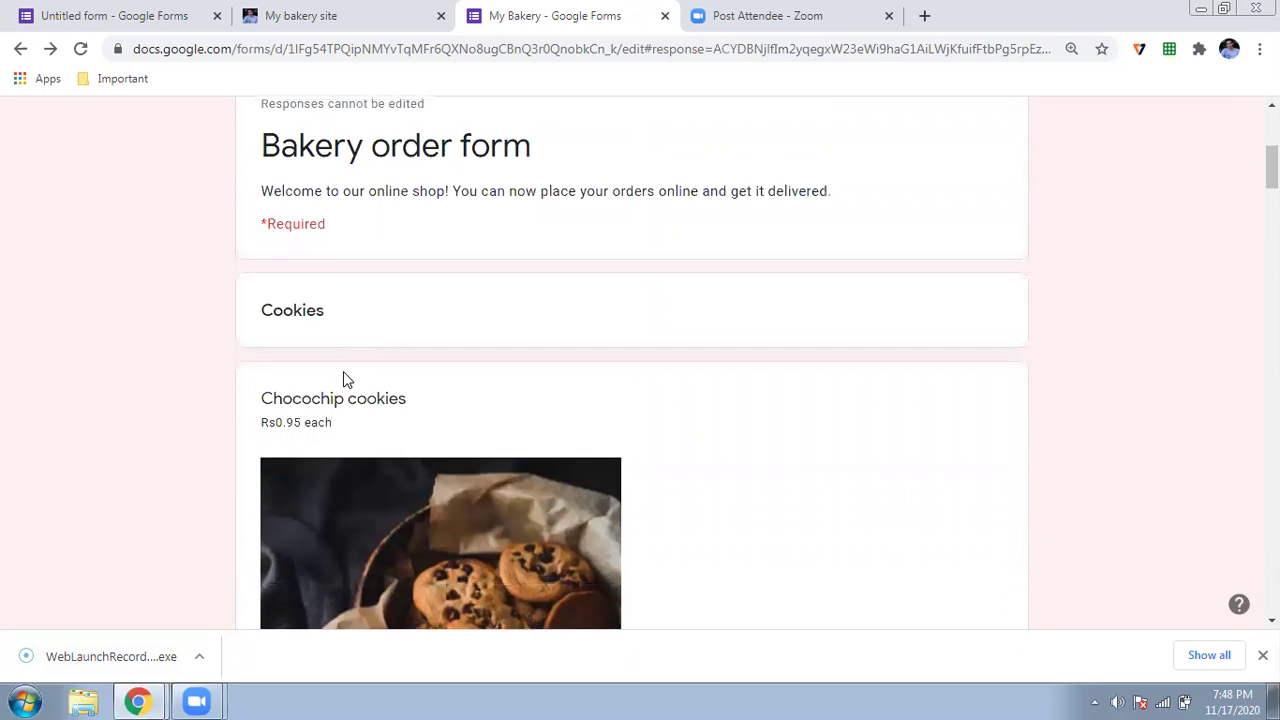
{"action": "scroll", "coordinate": [343, 378], "scroll_direction": "down", "scroll_amount": 15}
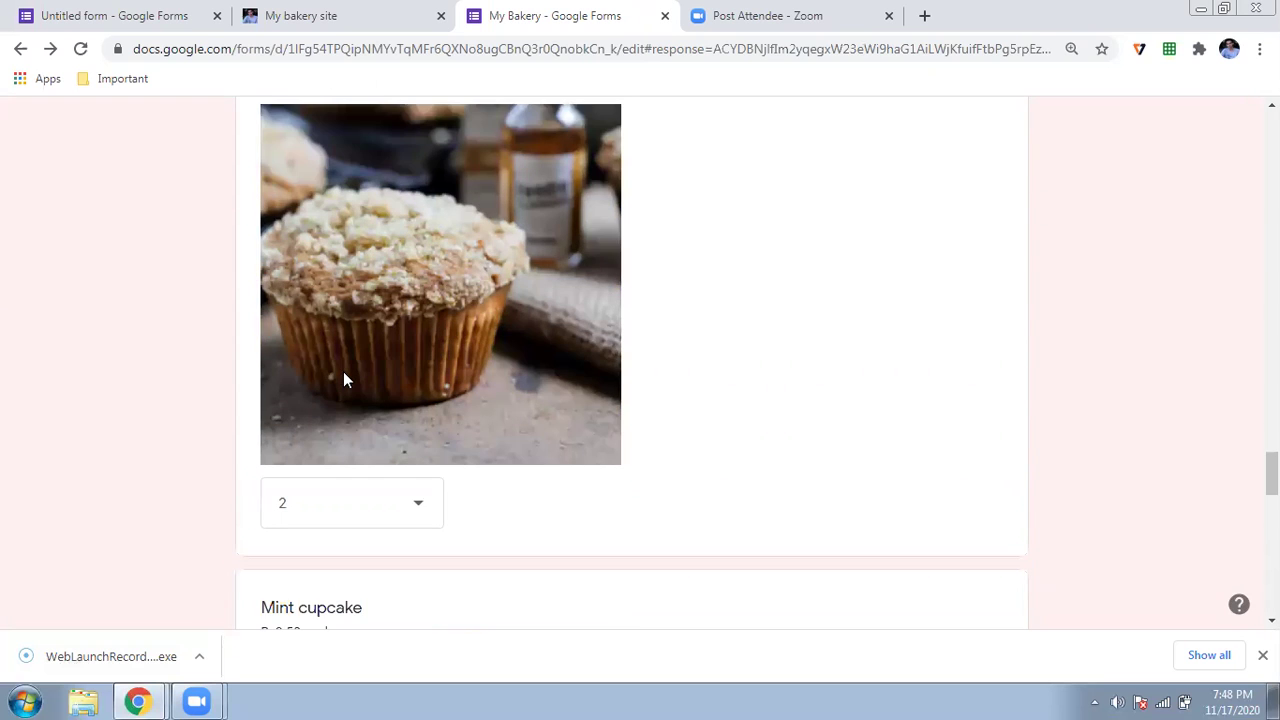
{"action": "scroll", "coordinate": [343, 377], "scroll_direction": "down", "scroll_amount": 10}
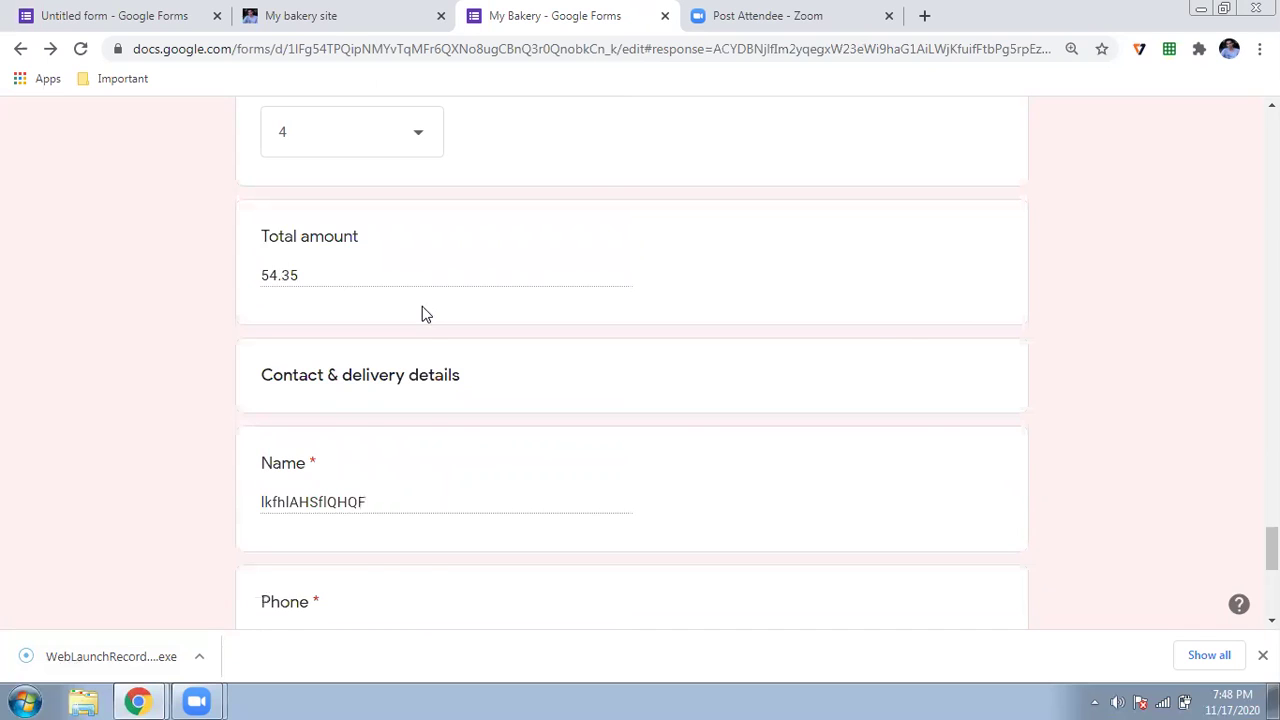
{"action": "scroll", "coordinate": [422, 306], "scroll_direction": "up", "scroll_amount": 20}
{"action": "left_click", "coordinate": [940, 434]}
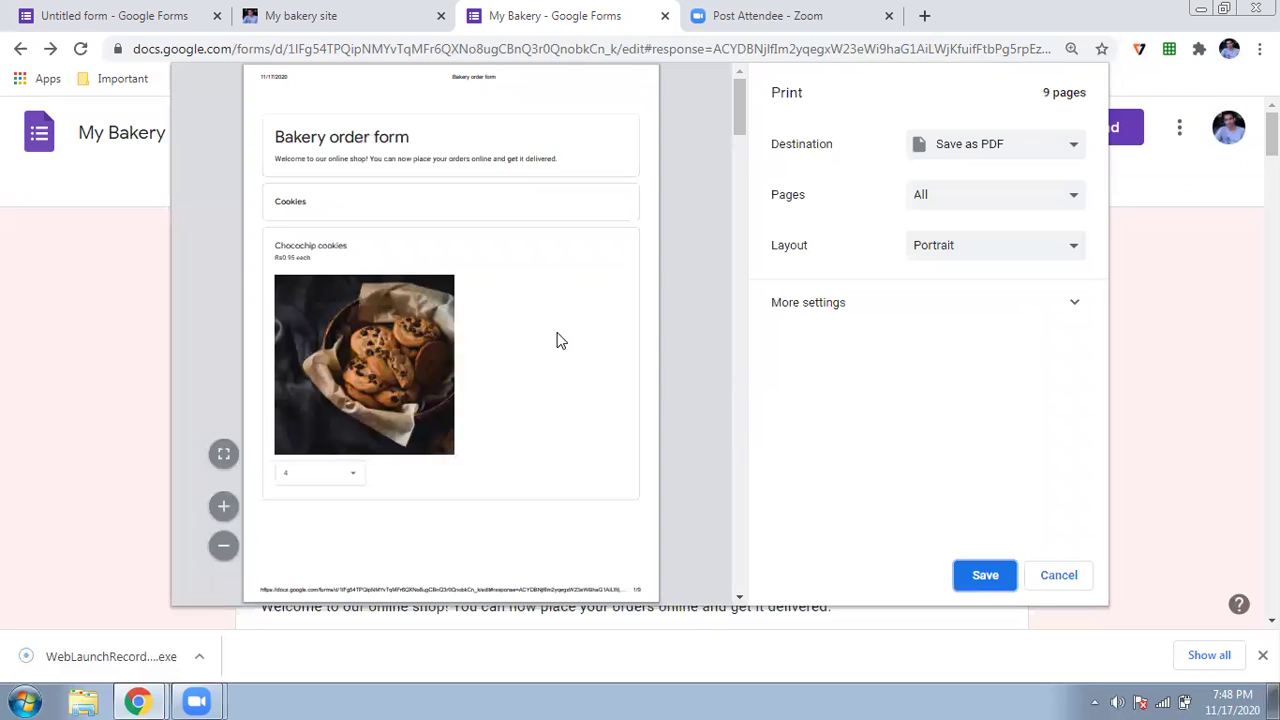
{"action": "scroll", "coordinate": [551, 337], "scroll_direction": "down", "scroll_amount": 8}
{"action": "scroll", "coordinate": [551, 340], "scroll_direction": "down", "scroll_amount": 15}
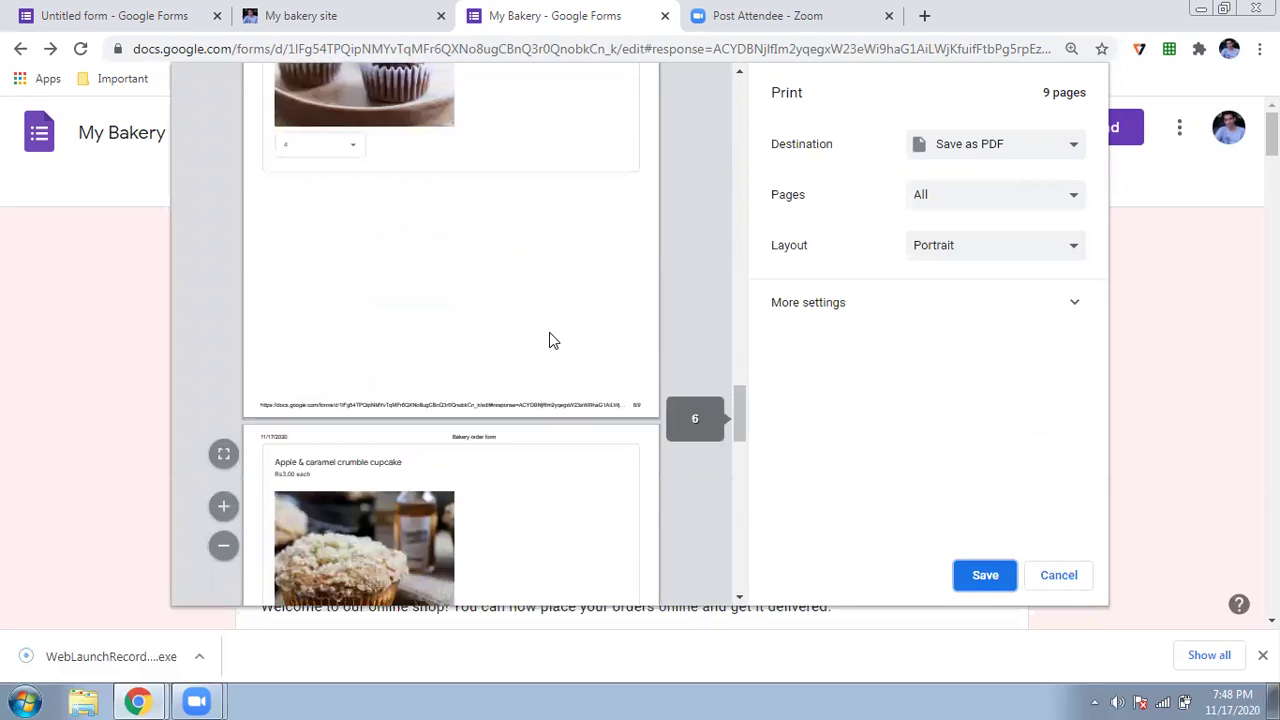
{"action": "scroll", "coordinate": [551, 340], "scroll_direction": "up", "scroll_amount": 5}
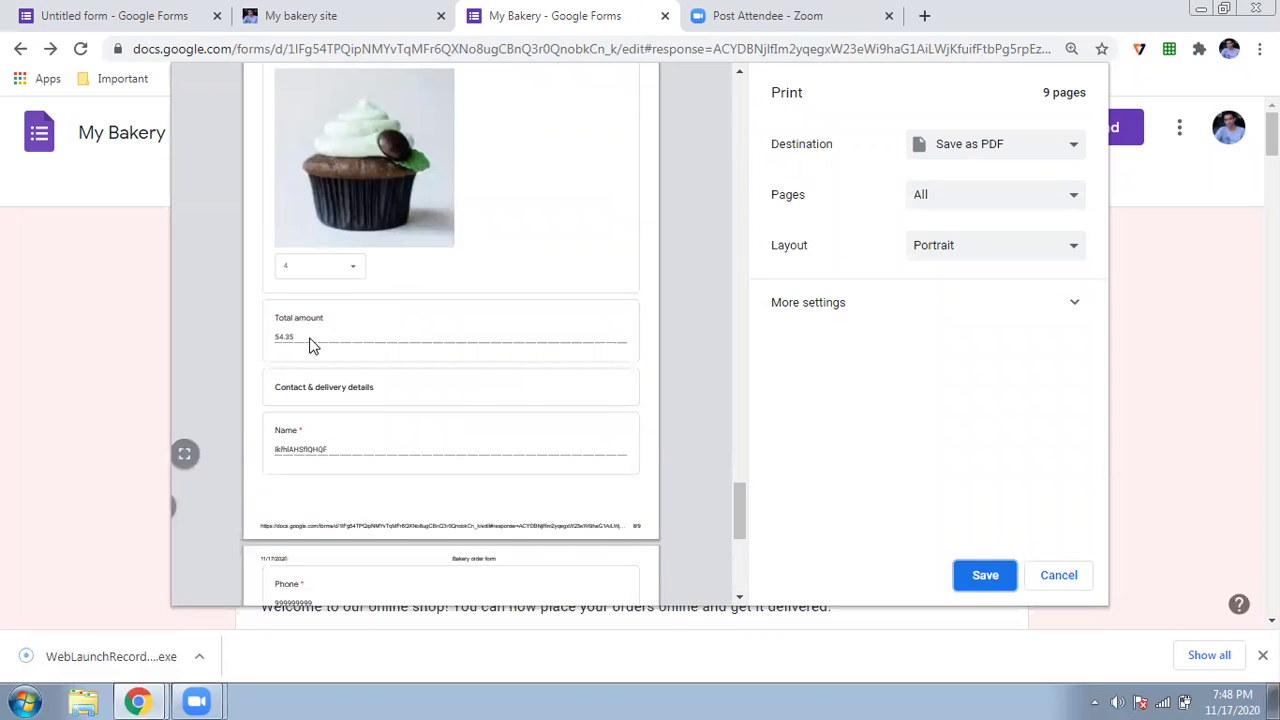
{"action": "left_click", "coordinate": [1059, 576]}
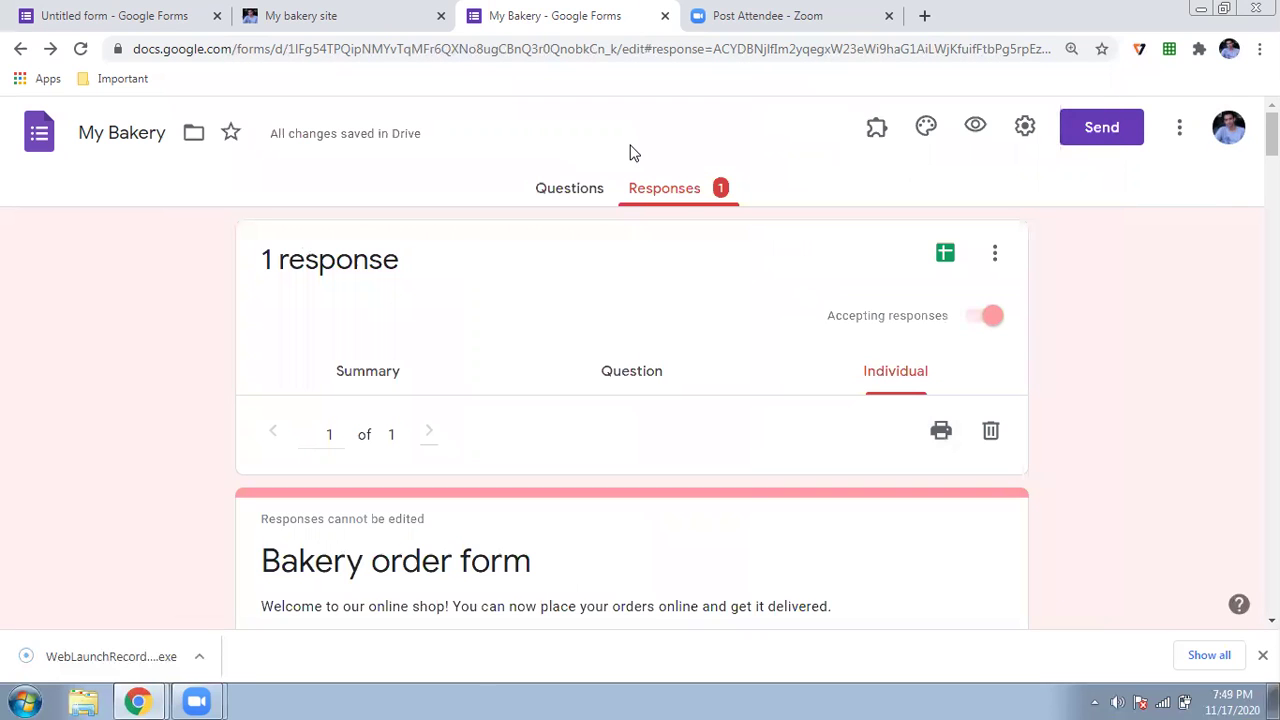